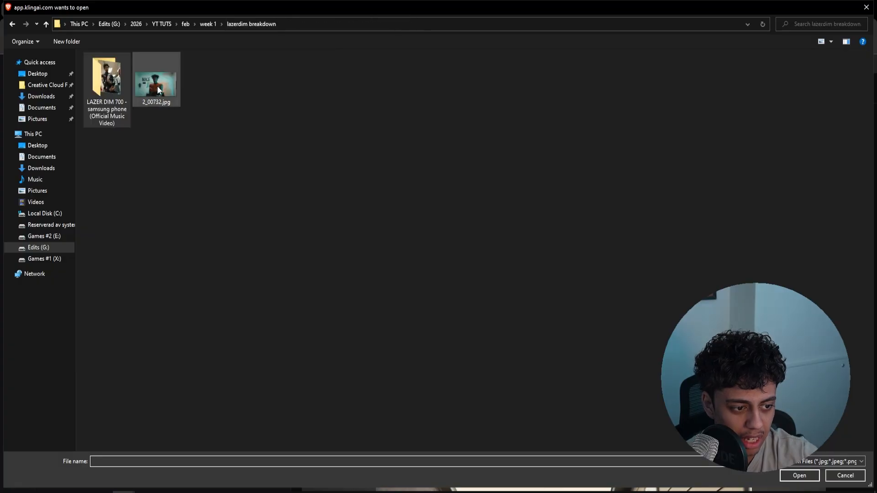
Add 2_00732.jpg as the end frame of the video generation and review the earlier generated transition videos
double_click(150, 83)
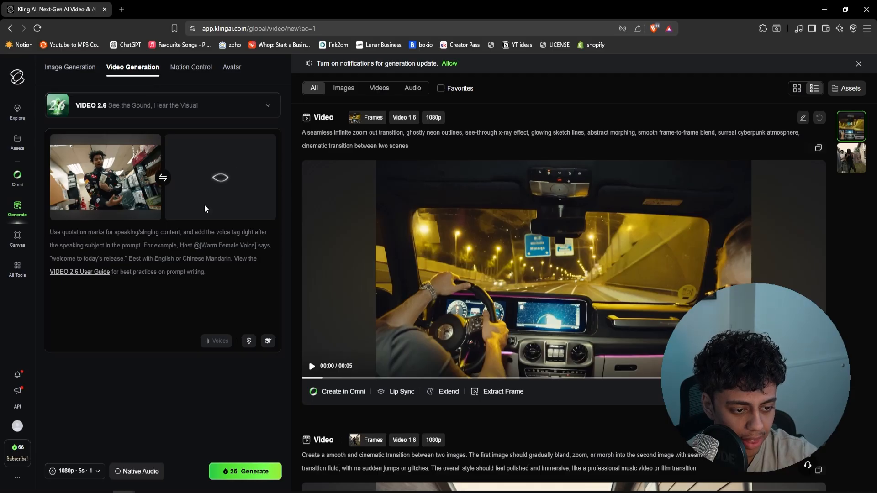
click(512, 252)
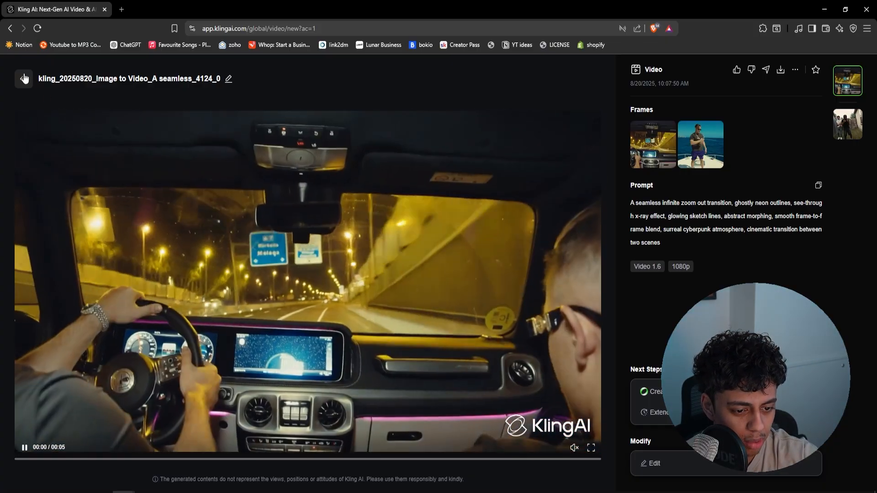
click(24, 78)
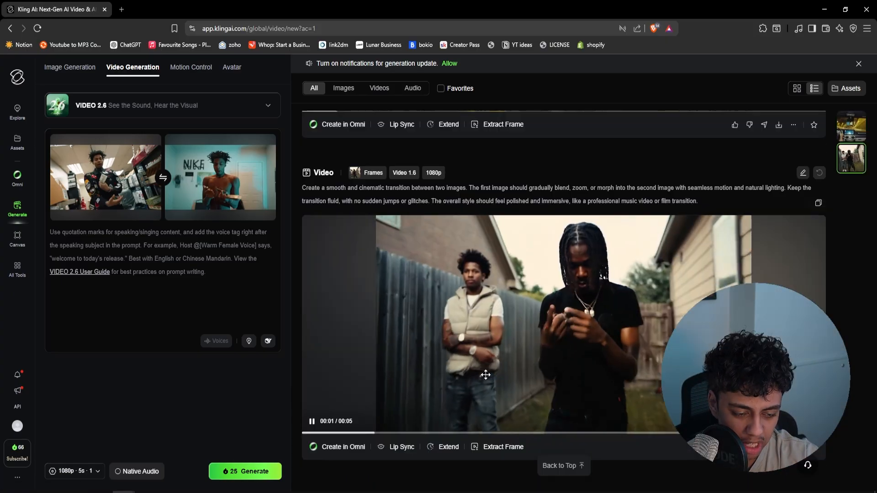
scroll(585, 332, up, 5)
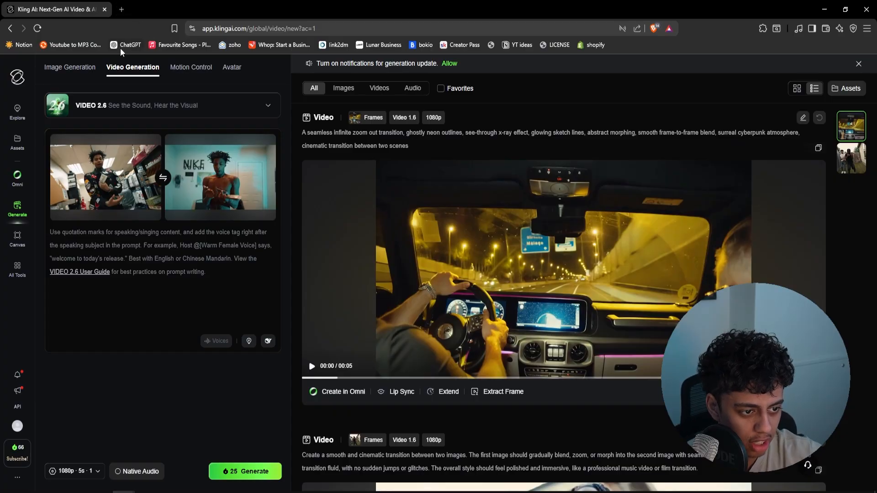
Copy a smooth AI frame-to-frame transition prompt from ChatGPT into the Kling video prompt and generate the video
middle_click(122, 45)
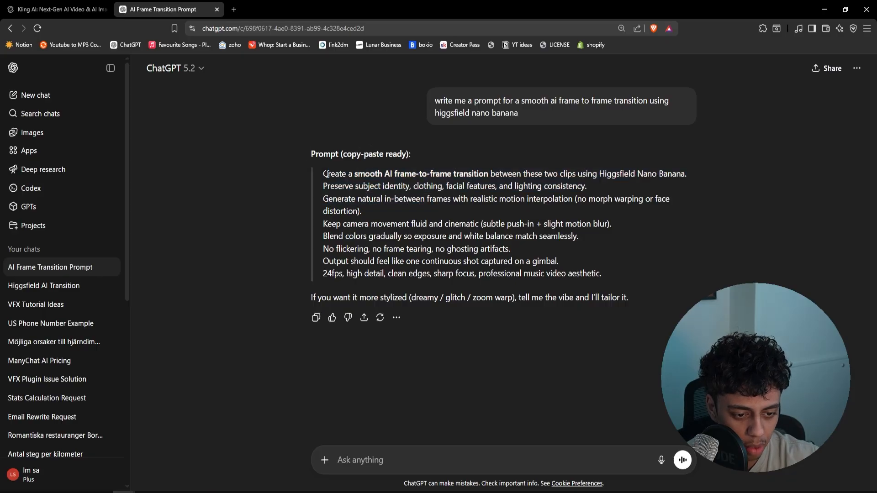
drag(323, 174, 567, 278)
key(ctrl+c)
click(55, 9)
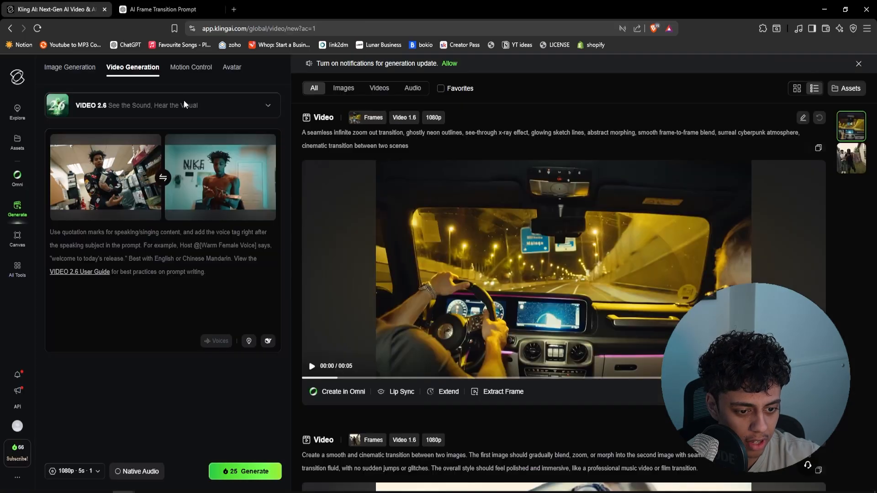
key(ctrl+v)
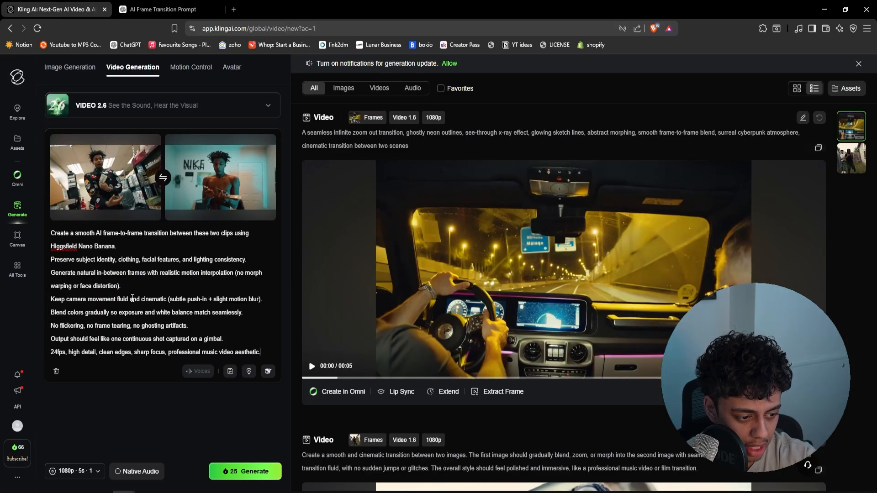
click(245, 470)
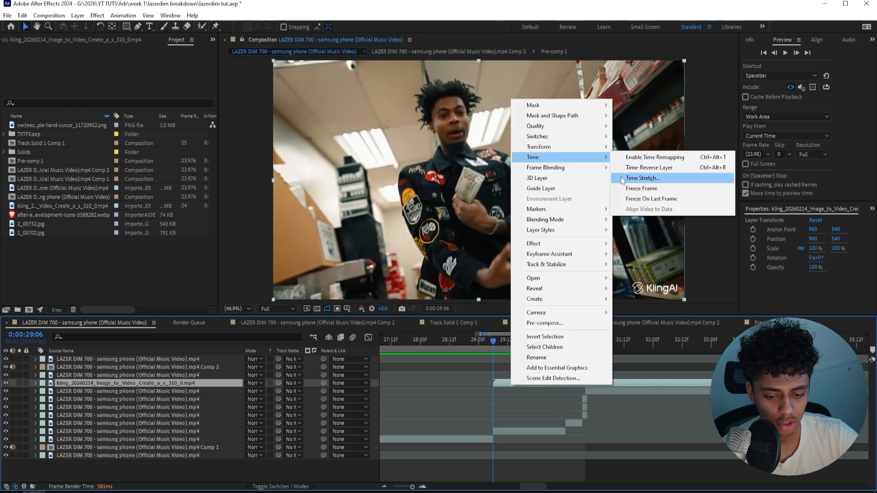
In After Effects, time-stretch the Kling transition clip with a stretch factor of 24 to match the original clip's length
click(651, 125)
key(Return)
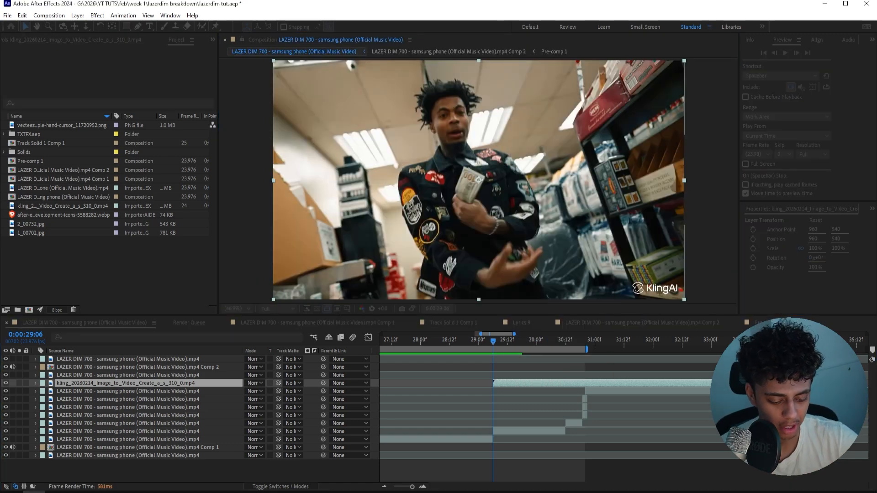
drag(493, 345, 561, 349)
click(506, 432)
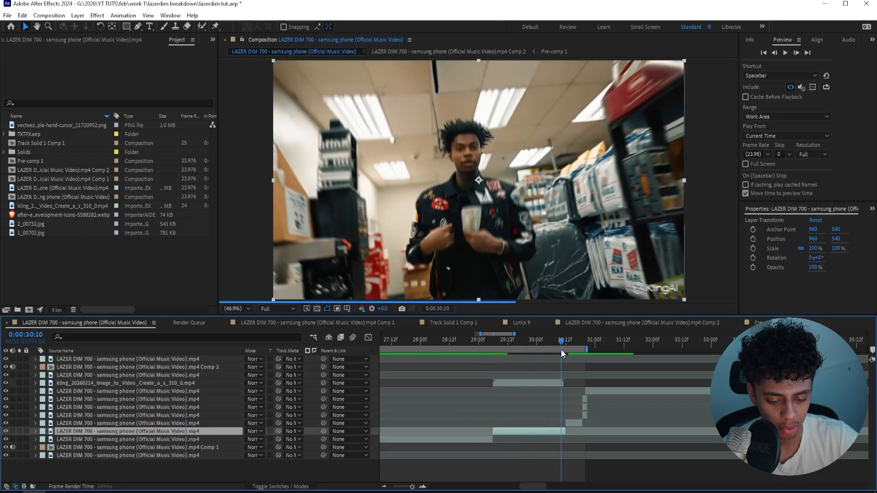
right_click(558, 379)
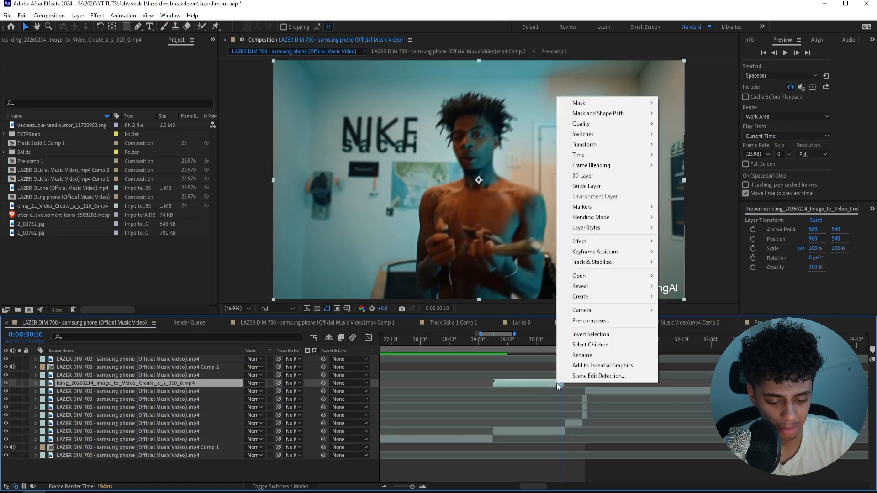
mouse_move(589, 175)
click(690, 176)
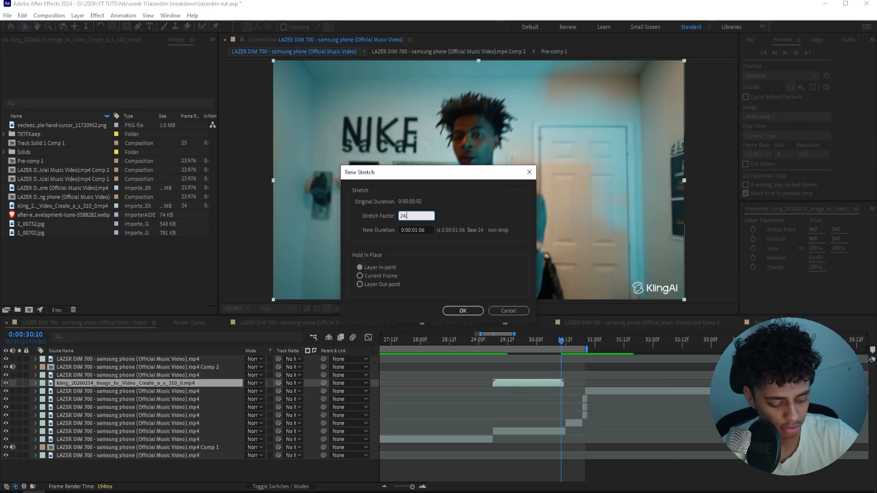
text(24)
key(Return)
Apply the RSMB motion blur effect to the Kling transition clip and compare the footage with and without it
drag(492, 342, 535, 342)
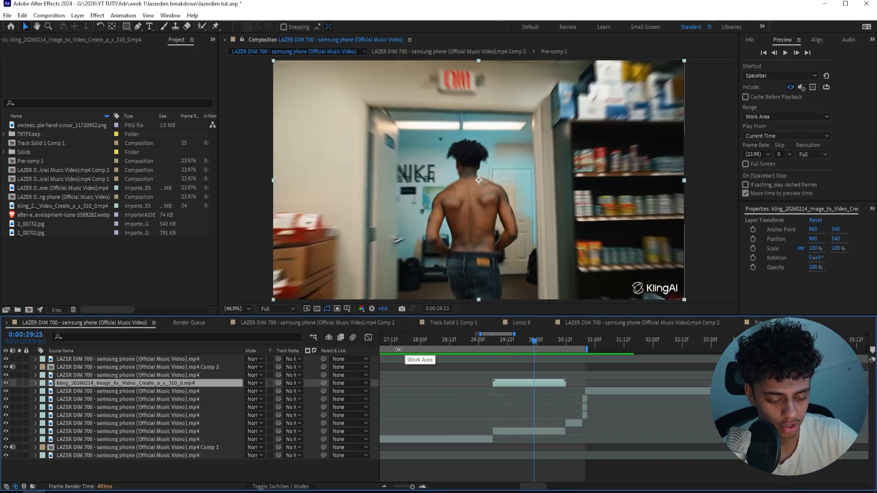
key(ctrl+space)
text(r)
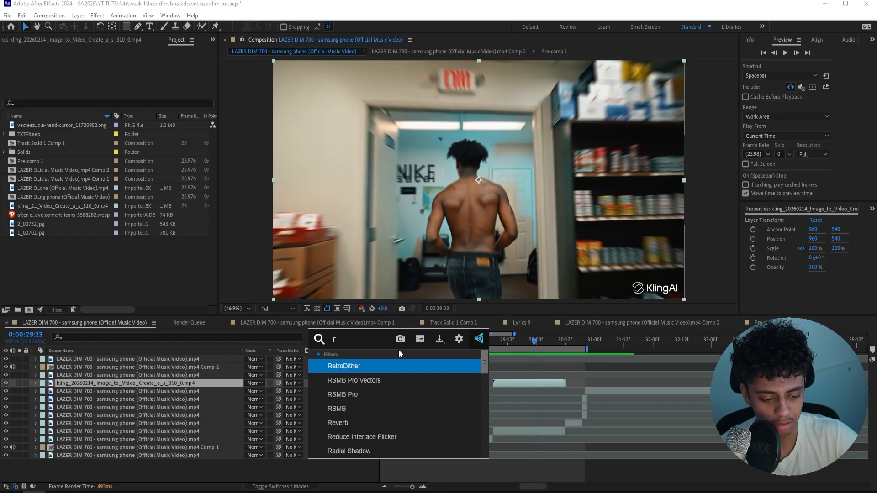
text(smb)
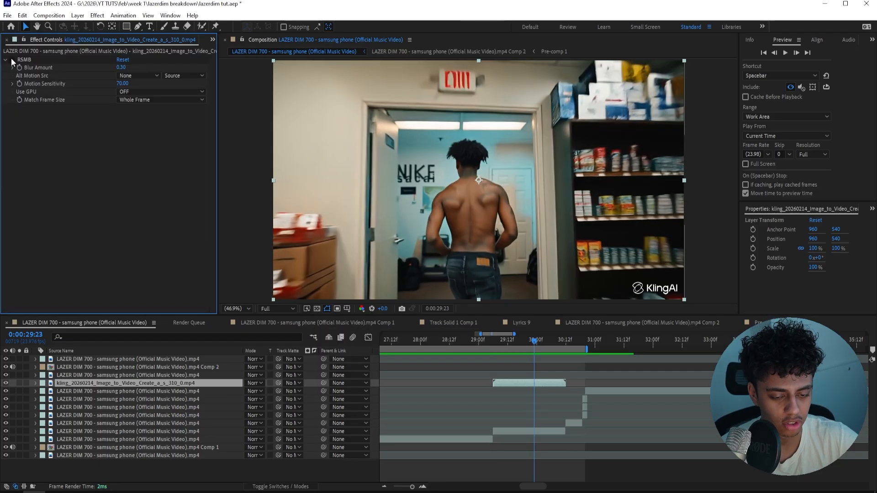
click(12, 59)
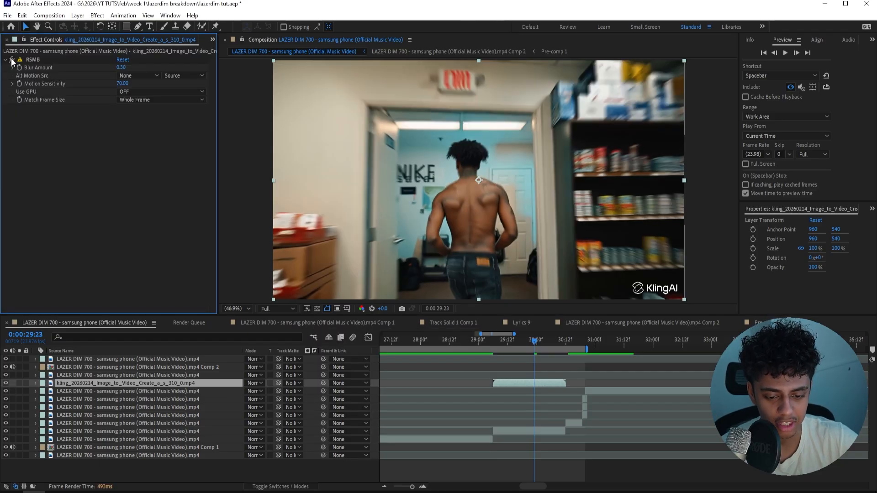
click(12, 60)
click(12, 59)
drag(510, 340, 538, 345)
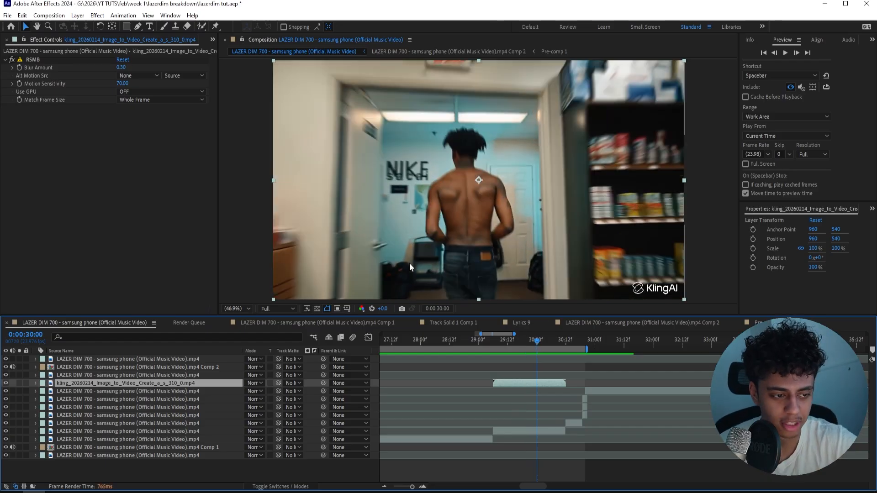
Cut out the KlingAI watermark with an inverted rectangular mask on the Kling clip and open Content-Aware Fill
click(127, 26)
drag(625, 279, 704, 301)
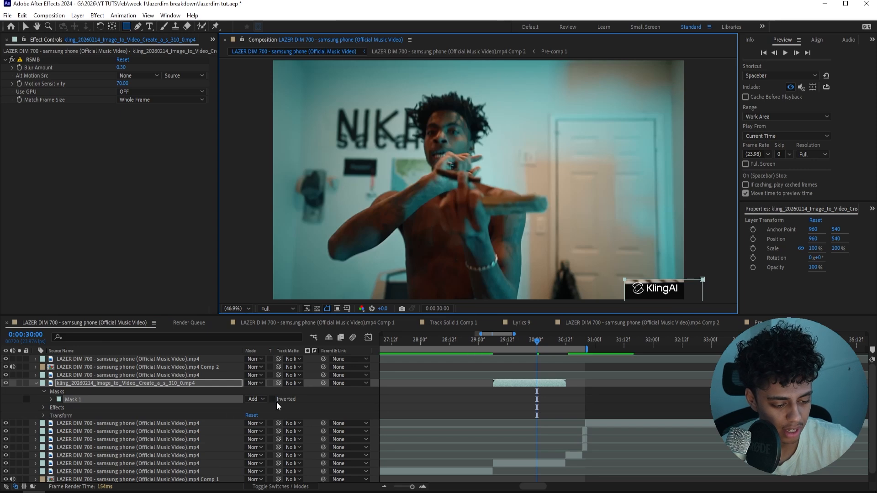
click(171, 16)
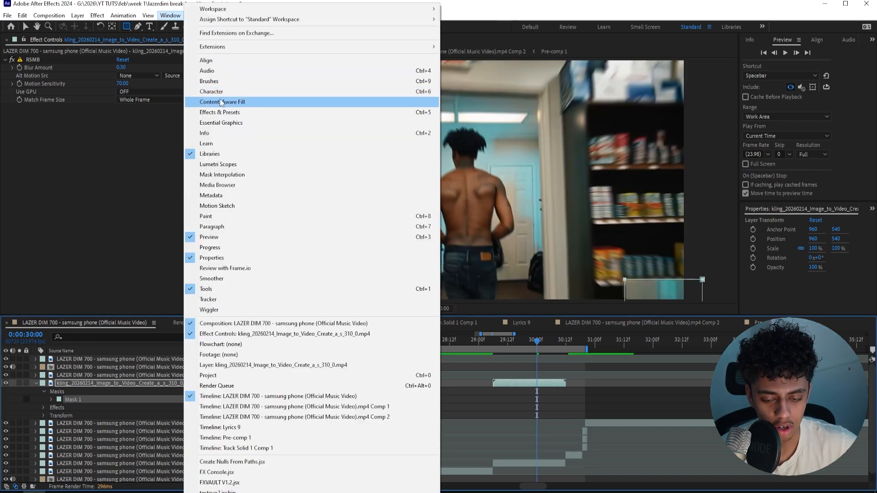
click(221, 102)
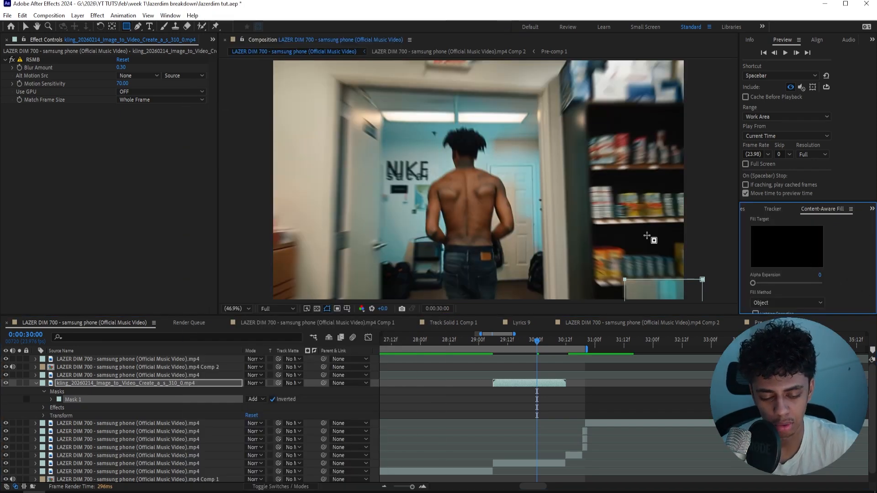
click(543, 464)
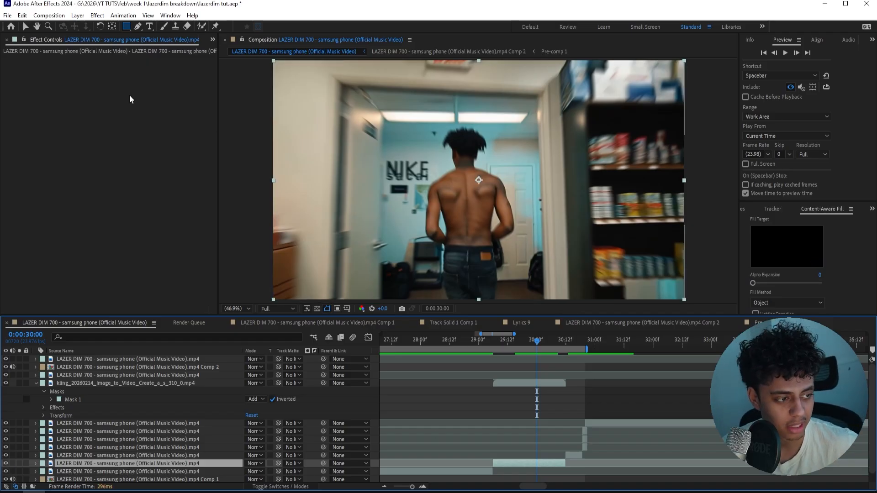
click(549, 383)
click(509, 340)
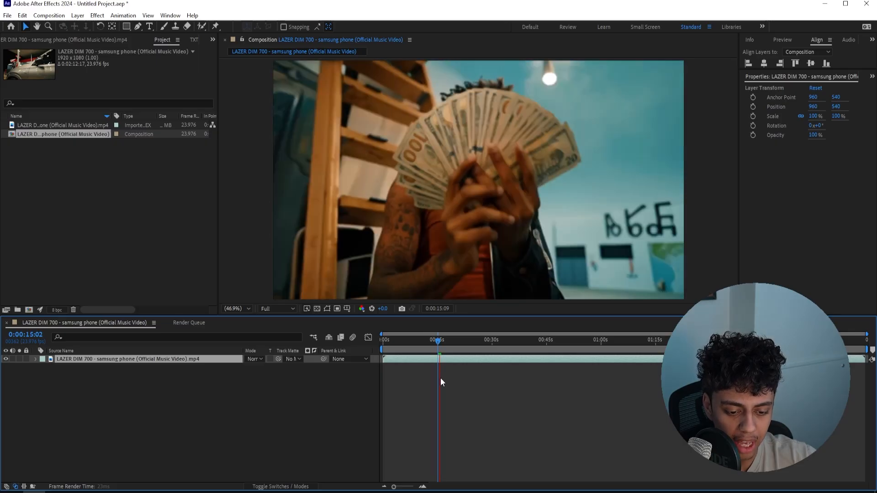
Play and scrub through the music video in the untitled project between about 15 and 20 seconds to review its effect shots
scroll(435, 377, up, 5)
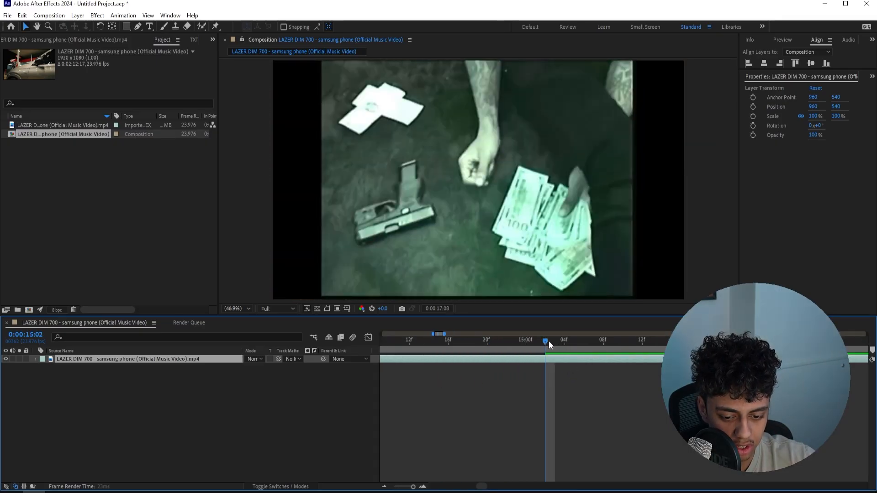
drag(549, 341, 445, 348)
key(space)
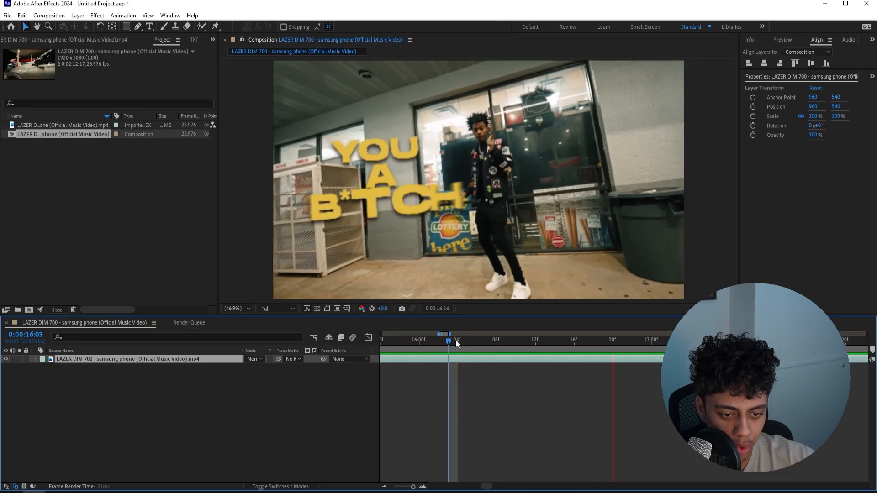
click(367, 169)
drag(516, 347, 548, 341)
scroll(435, 341, down, 3)
key(space)
key(space)
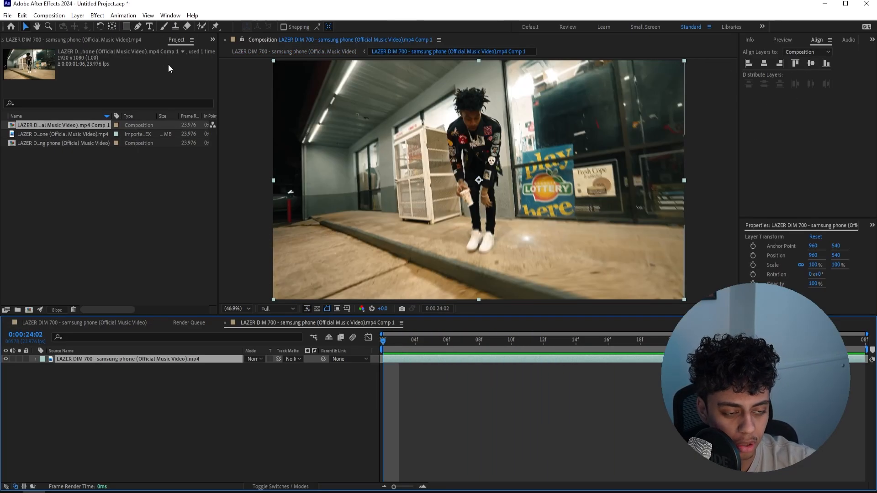
Run 3D camera tracking on the storefront clip inside its pre-comp
click(170, 15)
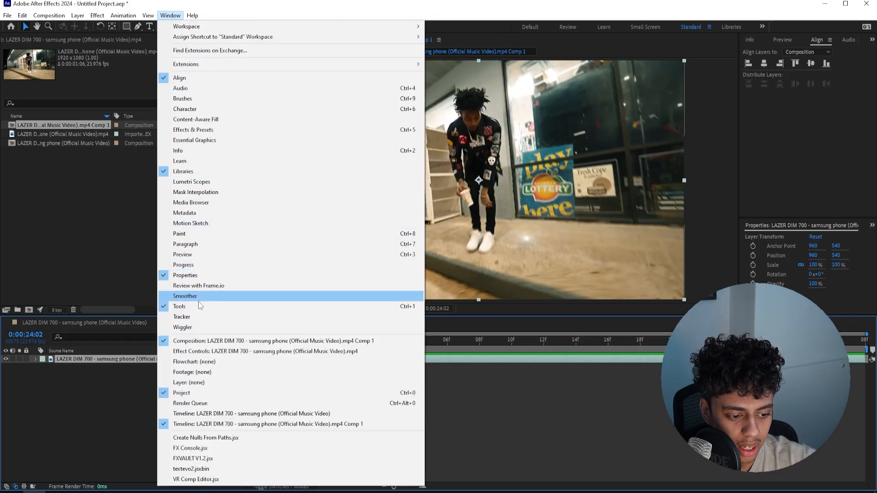
click(191, 316)
drag(767, 220, 777, 48)
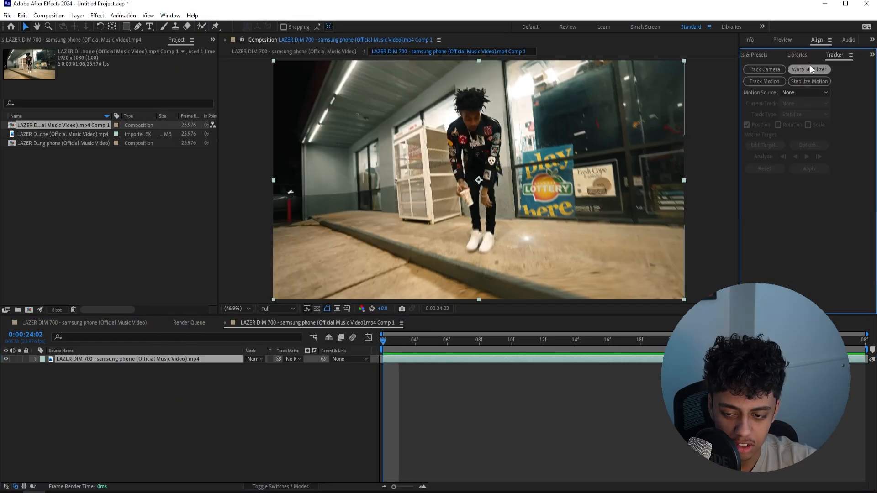
click(771, 71)
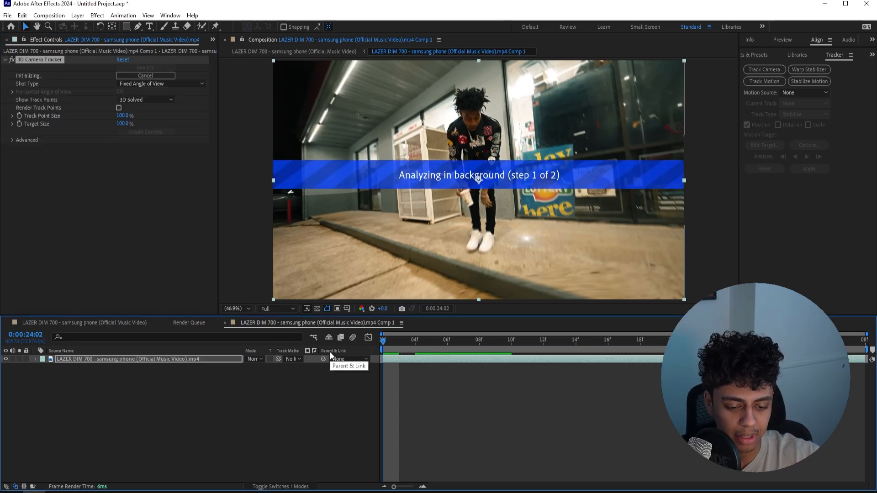
Set the camera tracker's track point size to 422% and play through the storefront shot to check the points
drag(126, 117, 273, 120)
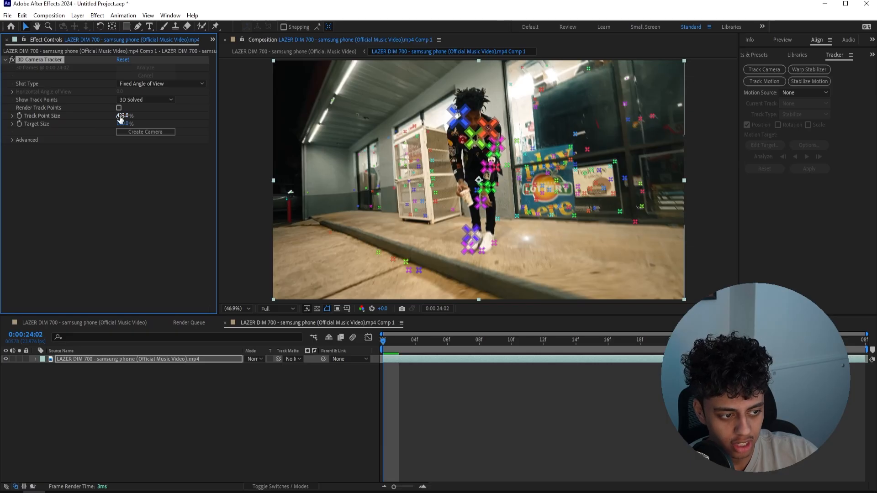
key(space)
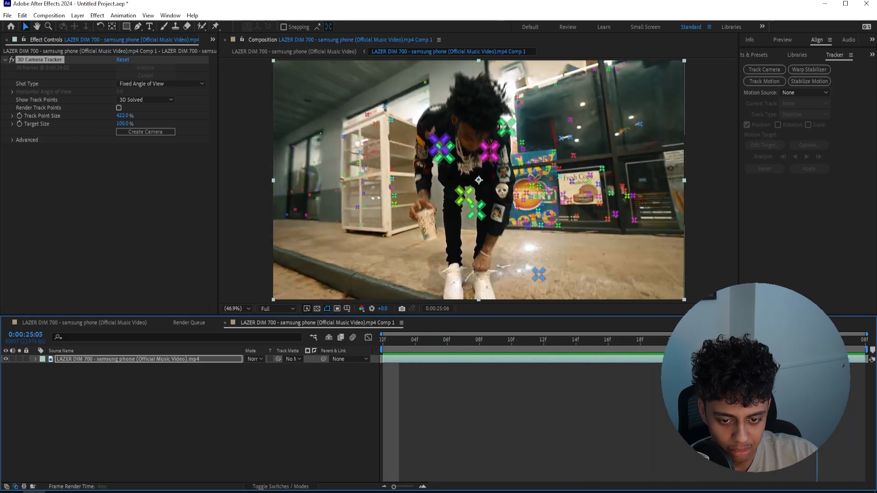
key(space)
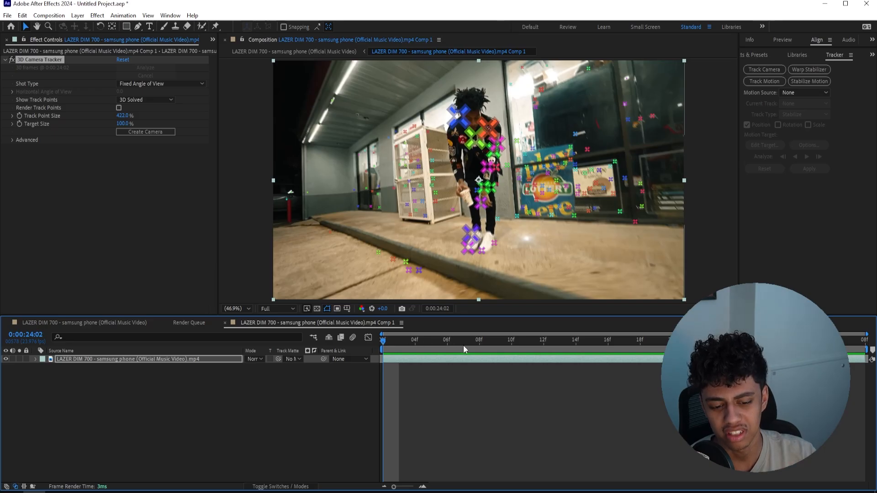
mouse_move(463, 346)
mouse_down()
mouse_move(498, 341)
mouse_move(350, 336)
mouse_move(455, 348)
mouse_up()
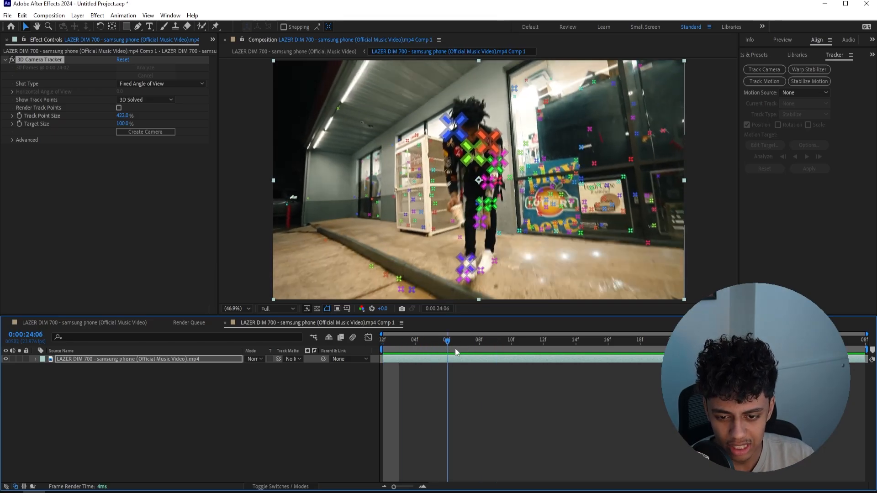
key(space)
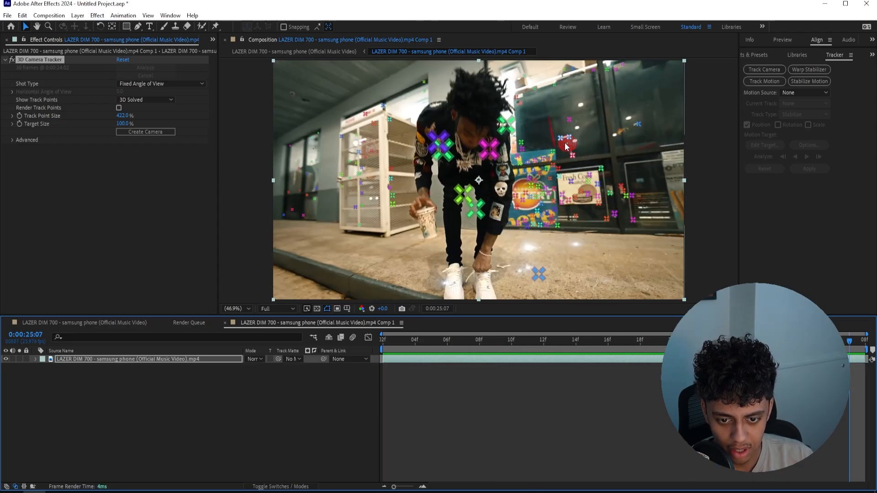
Create a solid and camera from the track point on the store window, and pre-compose the solid leaving all attributes in place
right_click(561, 140)
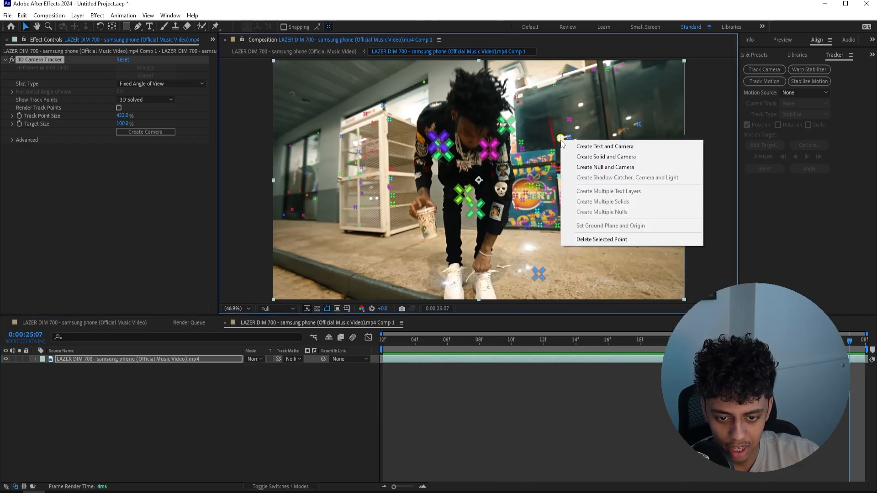
click(583, 158)
right_click(394, 360)
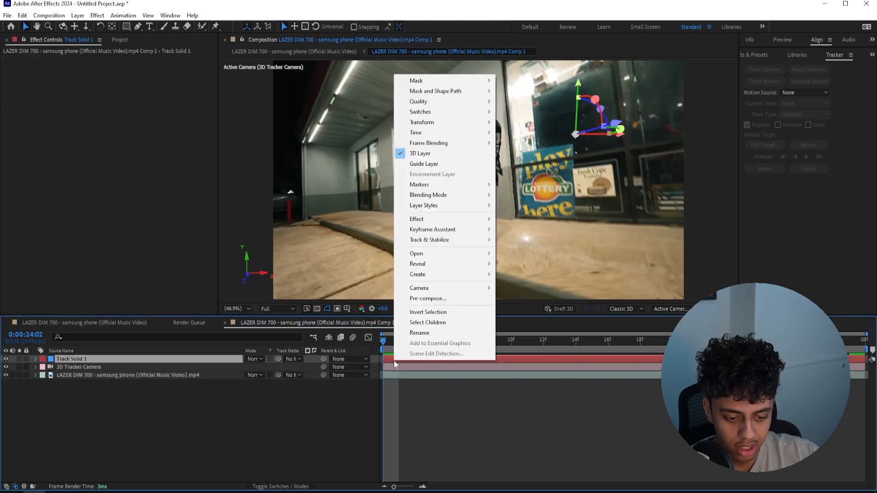
click(438, 299)
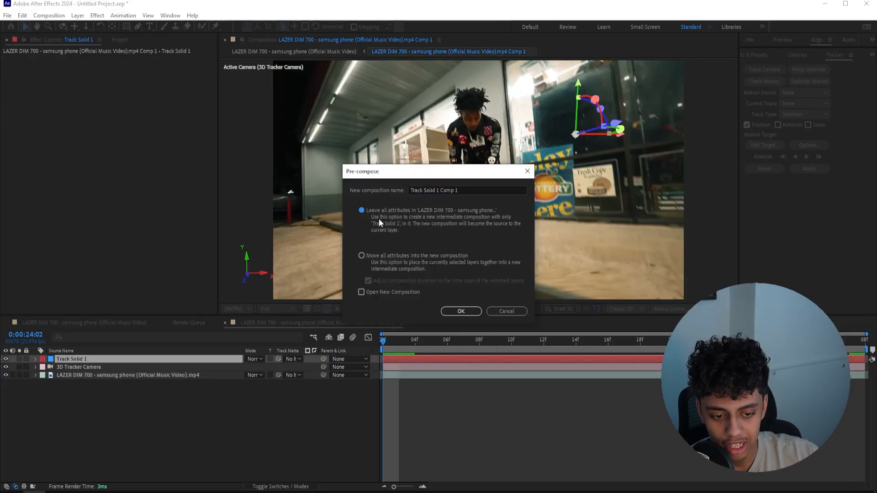
click(463, 311)
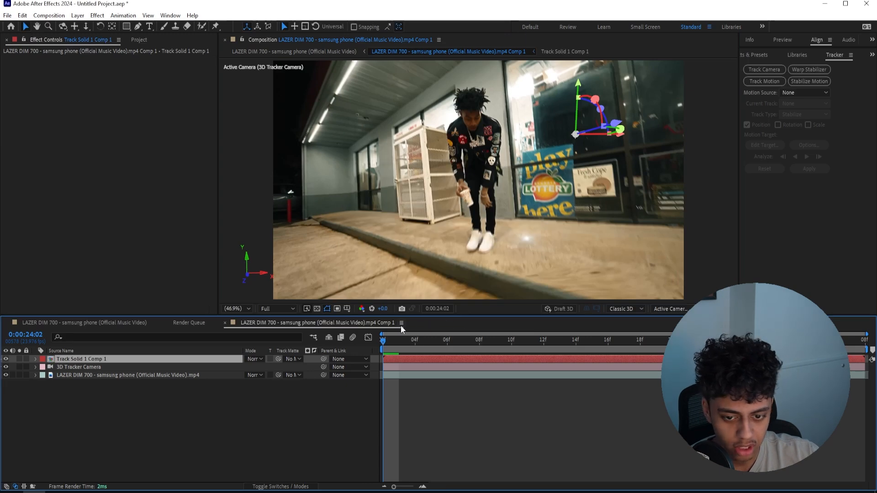
Set the Track Solid 1 Comp 1 composition to the HD 1920x1080 25 fps preset
click(120, 40)
right_click(34, 125)
click(76, 130)
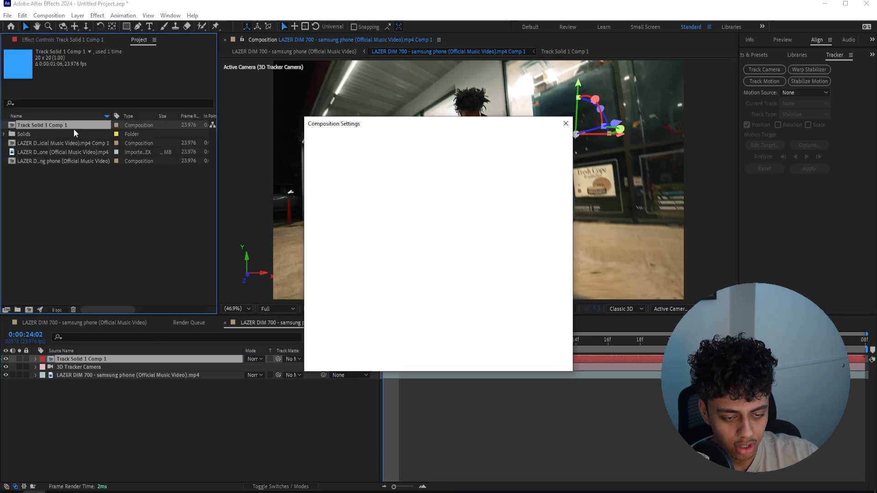
click(385, 174)
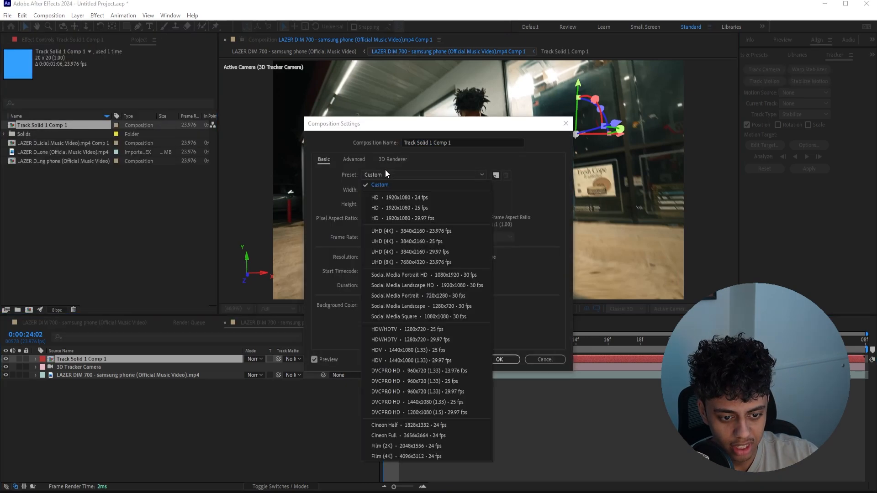
click(415, 208)
key(Return)
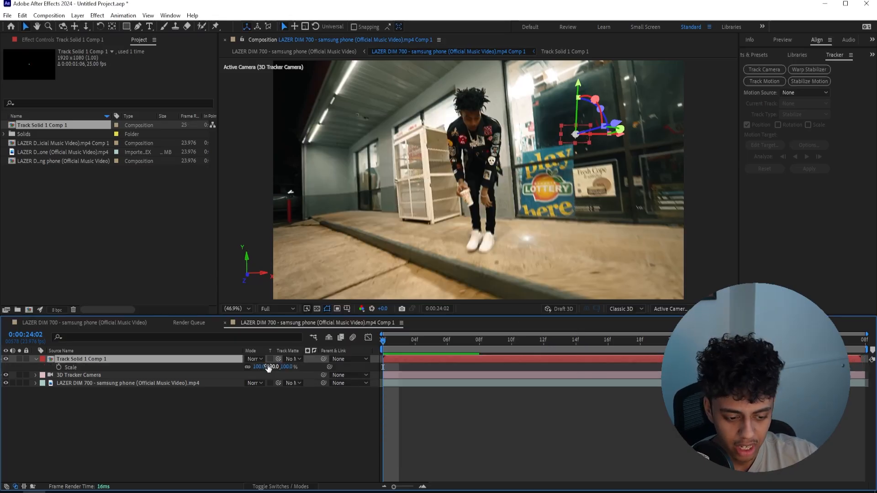
Scale the Track Solid 1 Comp 1 layer to 507% and delete the solid inside that pre-comp
key(s)
click(443, 349)
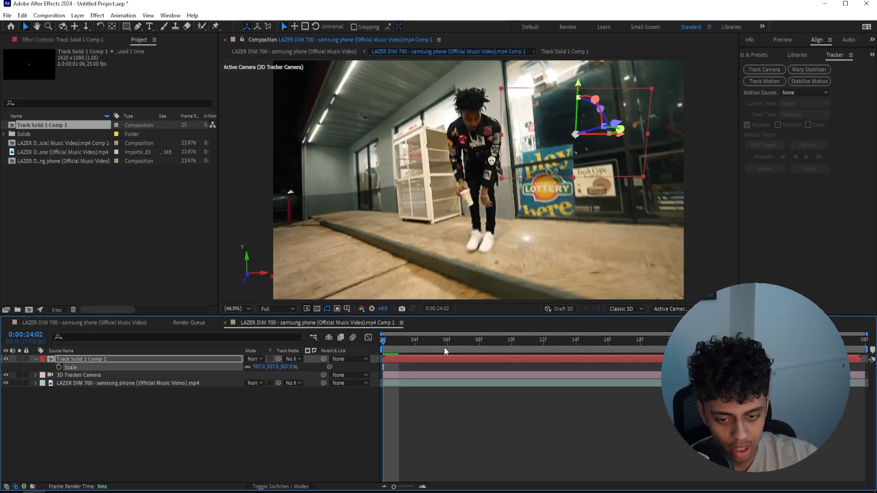
double_click(402, 359)
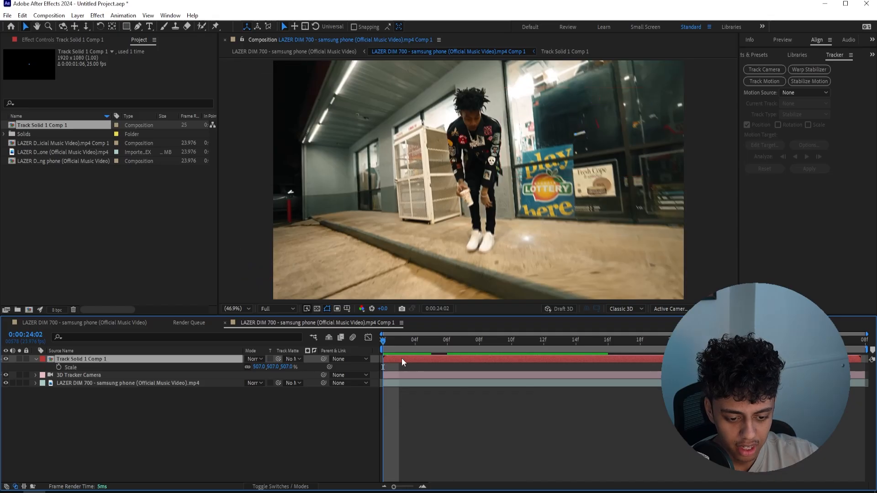
click(412, 359)
key(Delete)
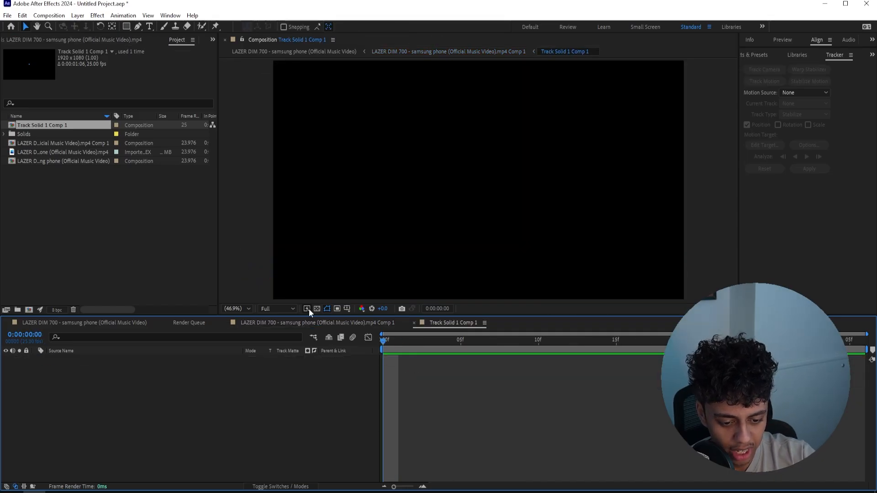
Add a text layer reading "YOU" in capitals in the upper middle of the empty pre-comp
click(150, 27)
click(443, 143)
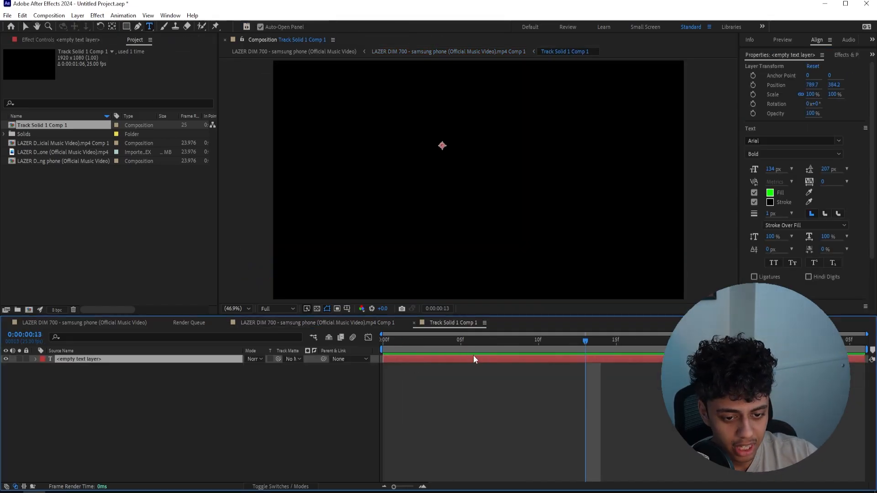
text(you)
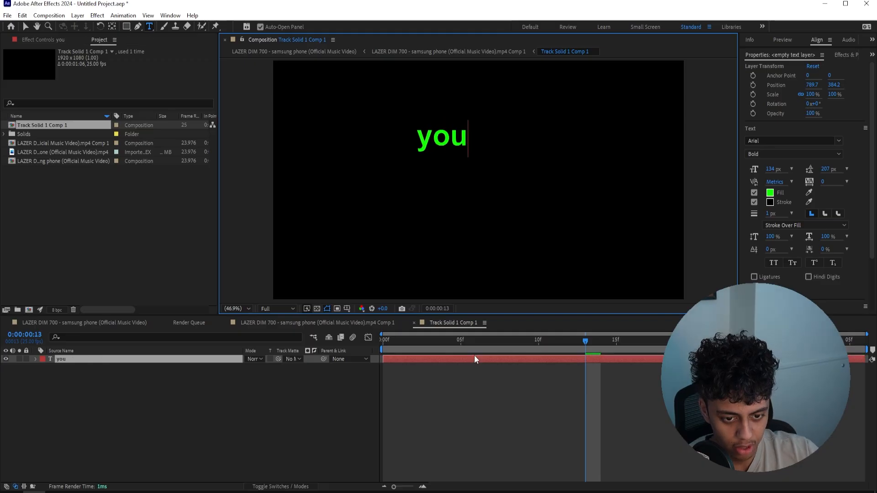
key(BackSpace)
key(BackSpace)
key(BackSpace)
text(YOU)
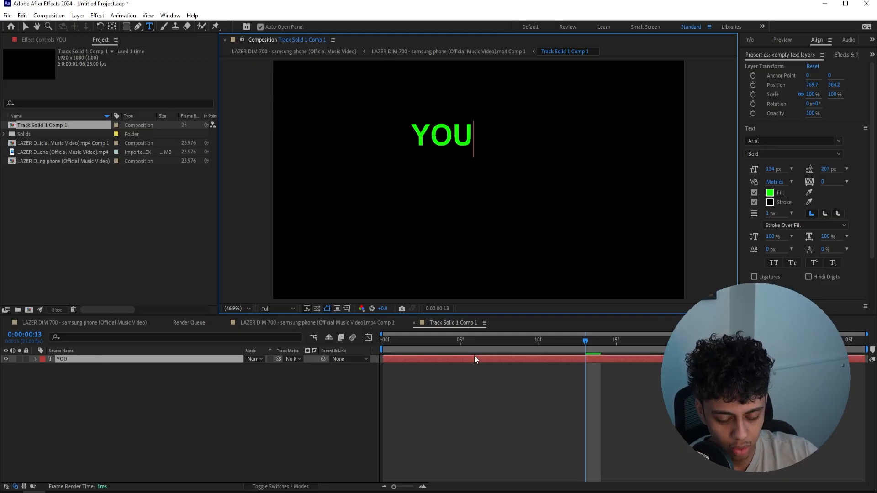
Duplicate the "YOU" text layer, change the copy to "A" and place it below the first word
click(455, 360)
key(ctrl+d)
double_click(454, 360)
text(A)
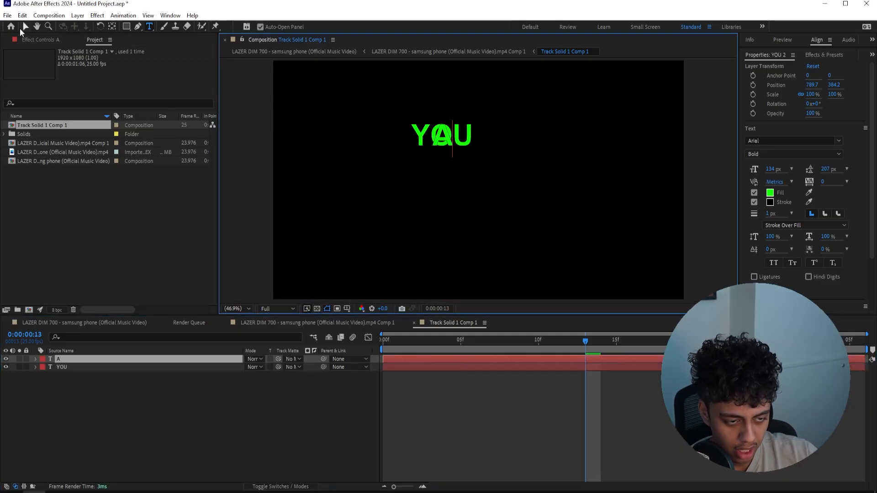
click(25, 27)
drag(450, 135, 445, 179)
Duplicate the "A" text layer below it and change the copy to "BITCH"
key(ctrl+d)
double_click(444, 181)
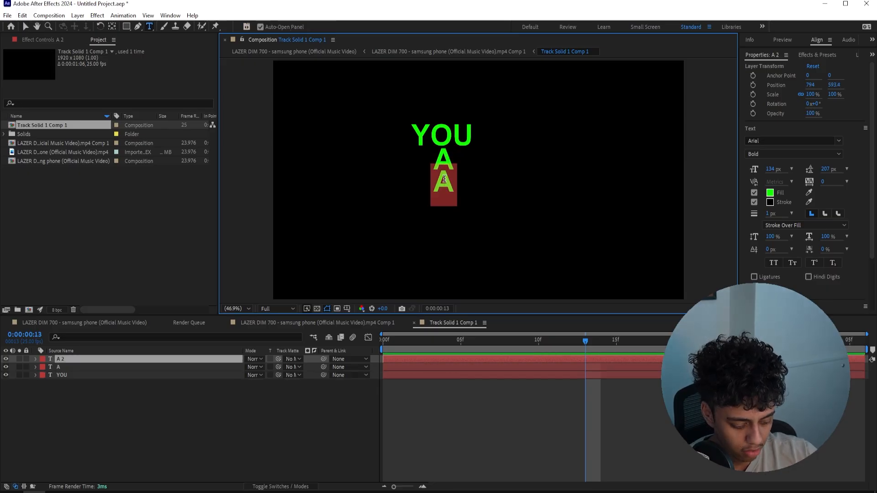
text(BITCH)
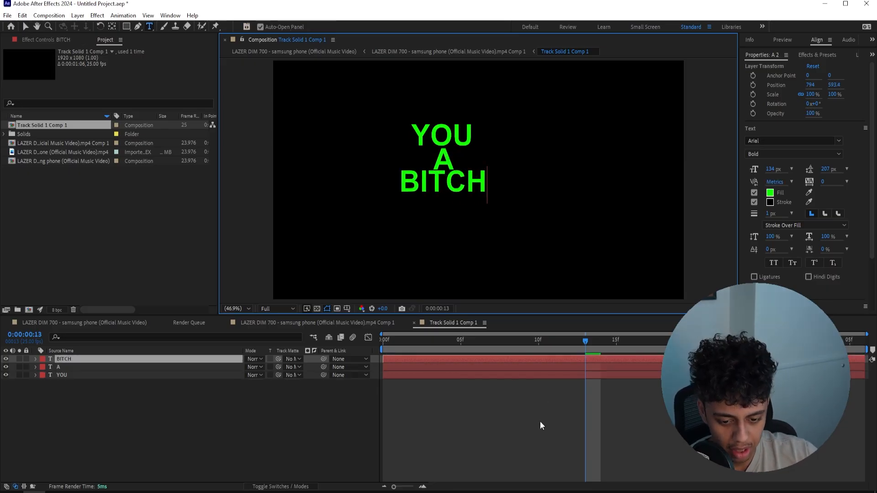
click(540, 421)
Align the three text layers horizontally to one another, relative to the selection
drag(542, 356, 551, 372)
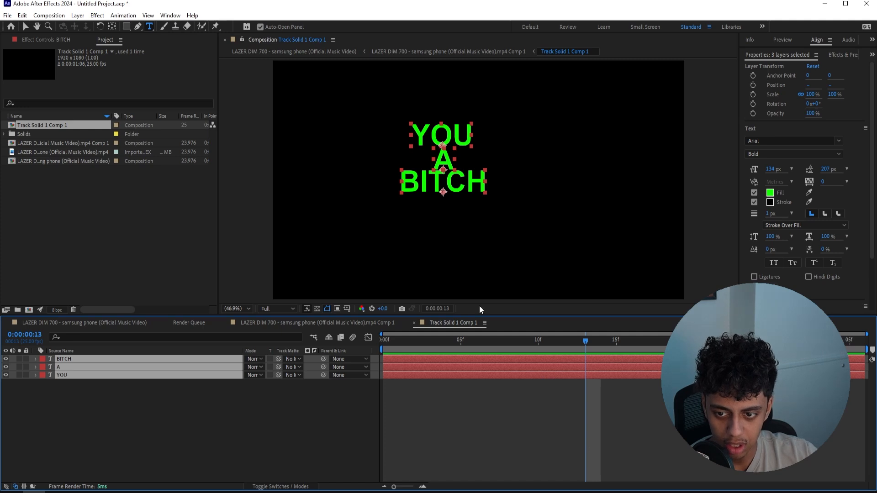
drag(799, 54, 786, 172)
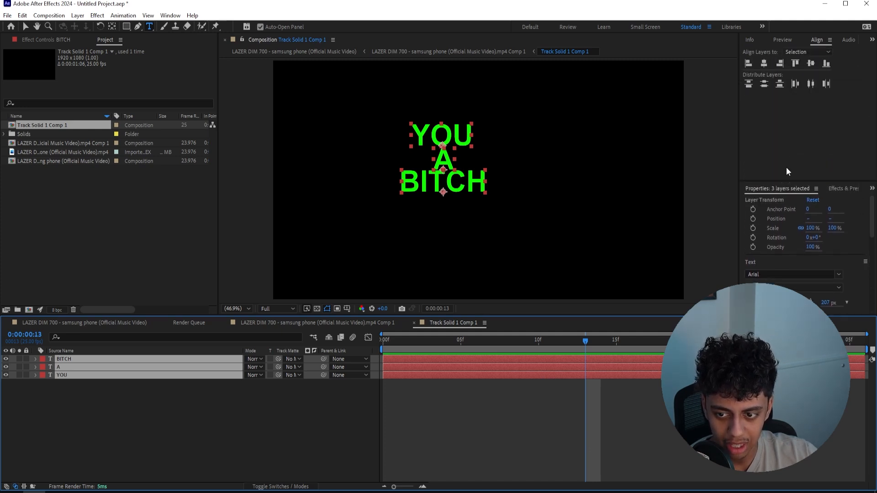
click(168, 17)
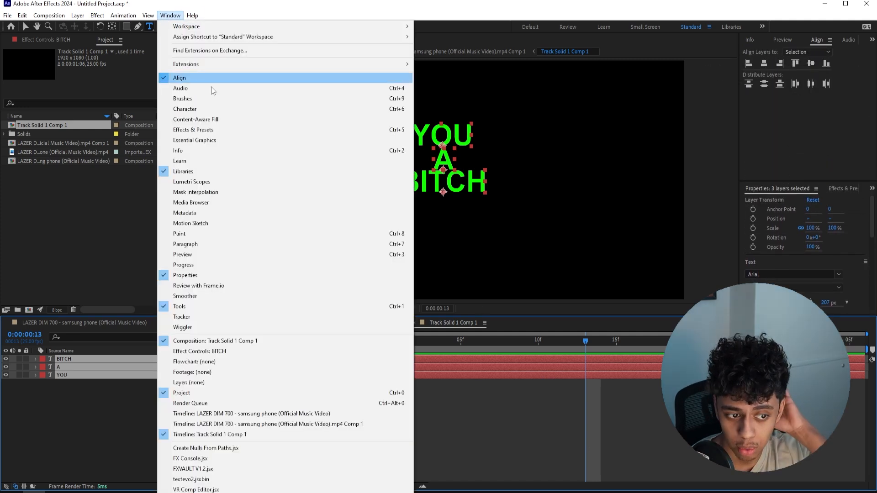
click(787, 128)
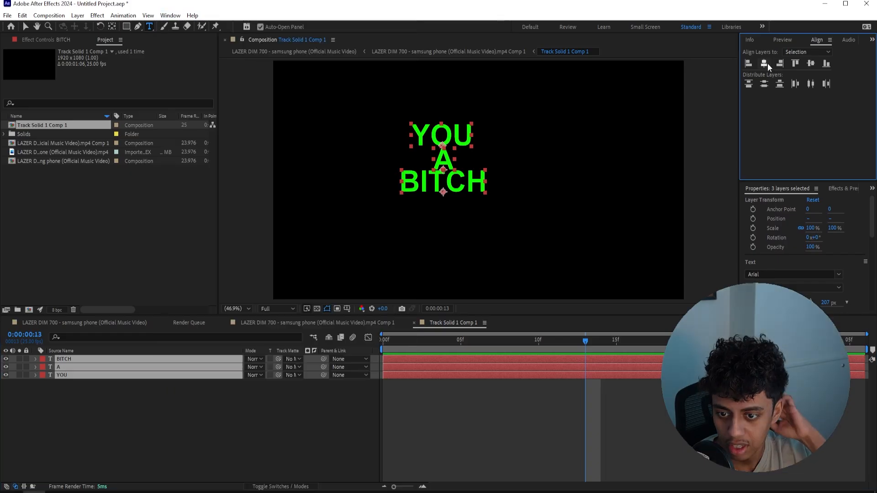
click(825, 65)
key(ctrl+z)
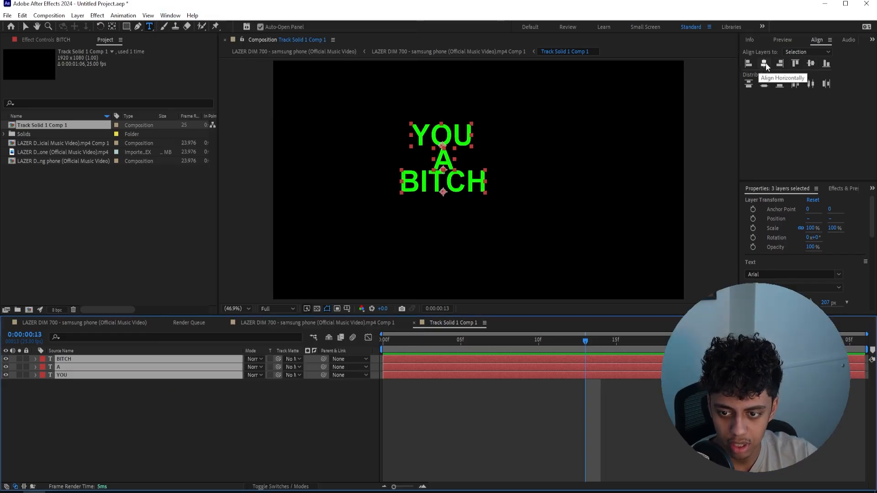
click(765, 63)
Show the grid over the composition and move all three words together onto its vertical center line
key(v)
click(327, 308)
click(367, 333)
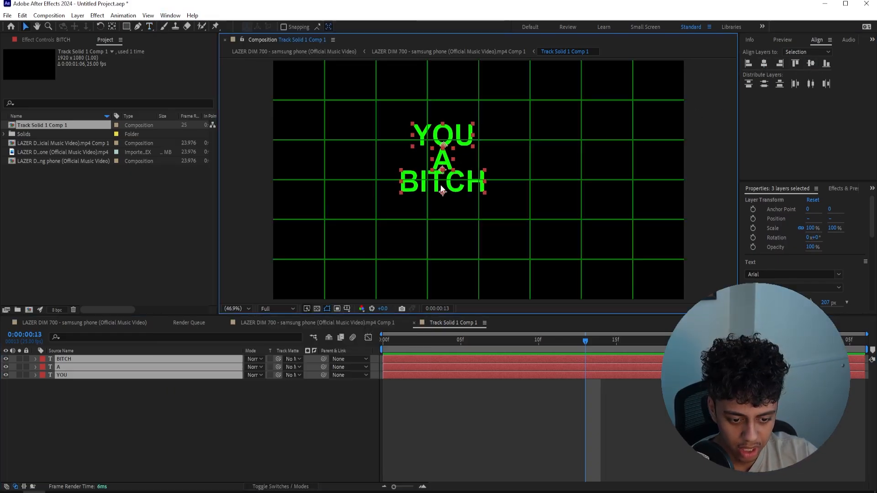
drag(460, 133, 496, 133)
Space the stacked words apart vertically by moving "BITCH" and "A" farther down
click(496, 181)
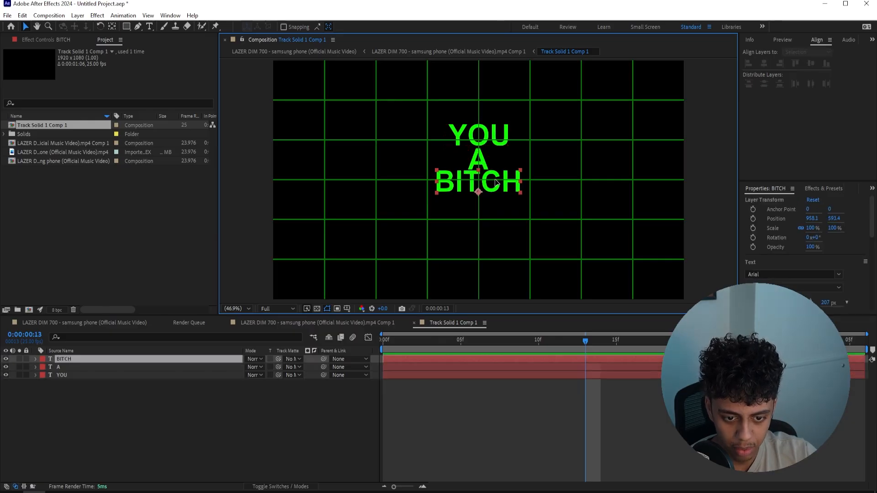
drag(496, 181, 483, 208)
click(480, 156)
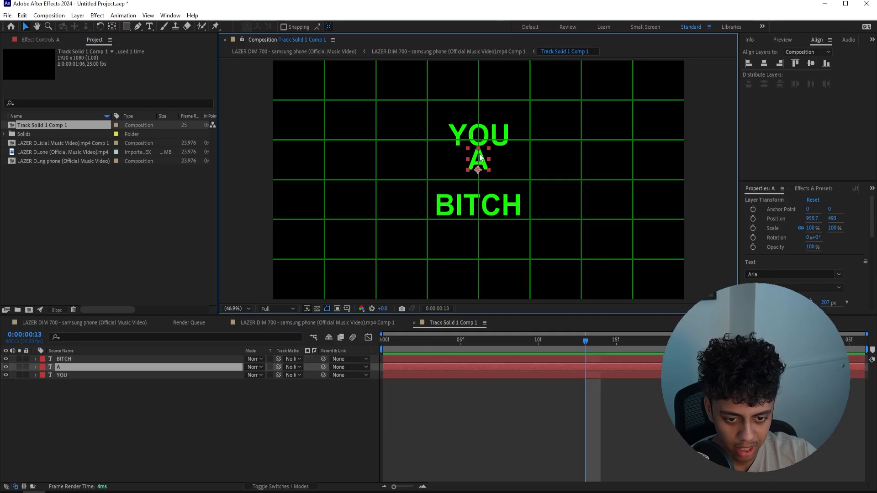
drag(480, 157, 481, 166)
Center the anchor points of the "A", "BITCH" and "YOU" layers on their text and return the work area start to frame 0
key(Return)
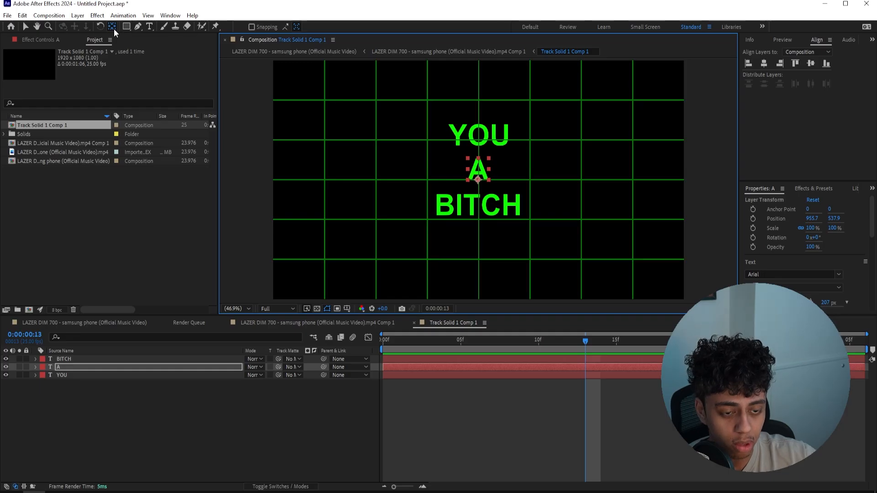
key(ctrl+alt+Home)
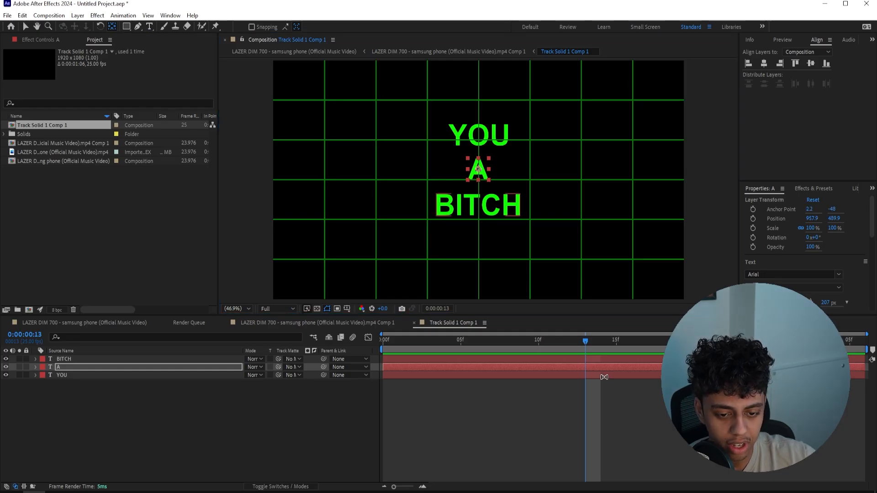
click(587, 359)
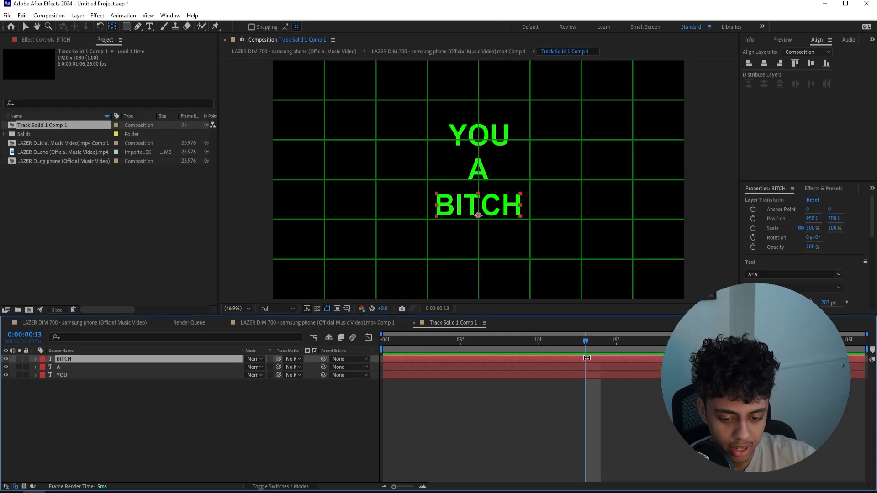
click(113, 28)
key(ctrl+alt+Home)
click(428, 374)
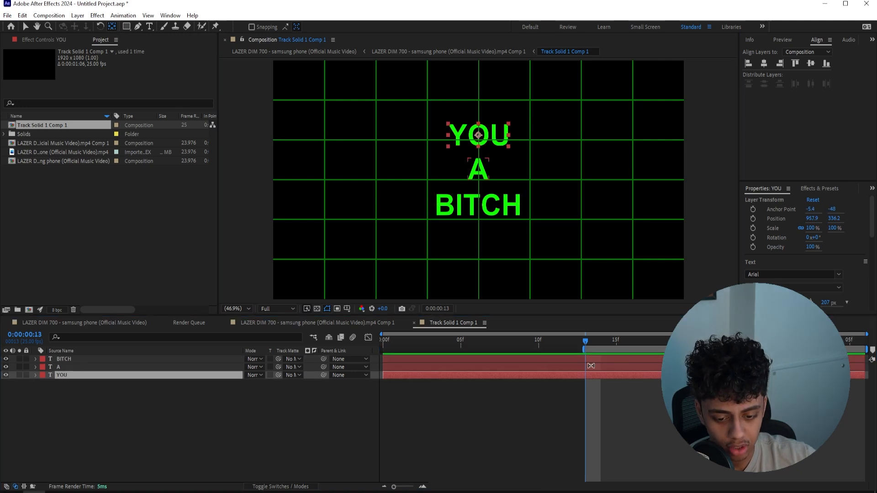
drag(583, 352, 382, 350)
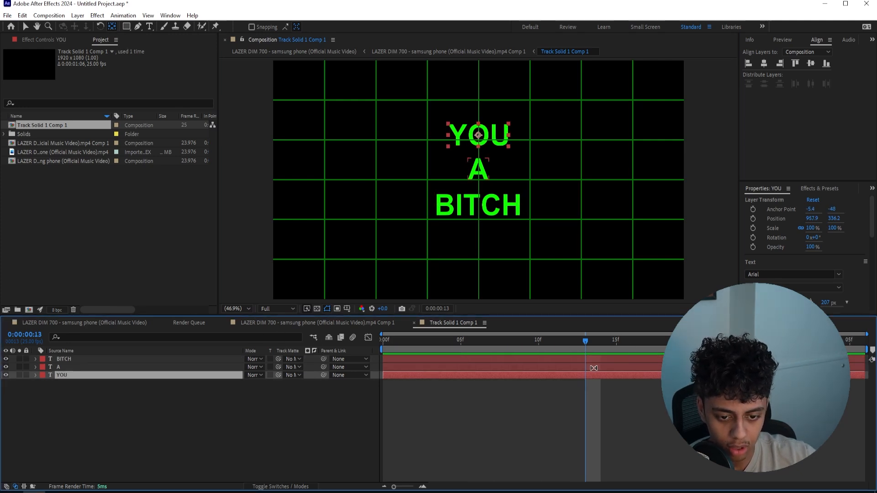
Enlarge the three words about their centers, scaling "YOU" to 133%, "BITCH" to 132% and "A" to a similar size
drag(273, 383, 284, 367)
click(217, 361)
click(219, 367)
key(s)
click(189, 367)
key(s)
click(212, 360)
key(s)
key(ctrl+a)
click(145, 366)
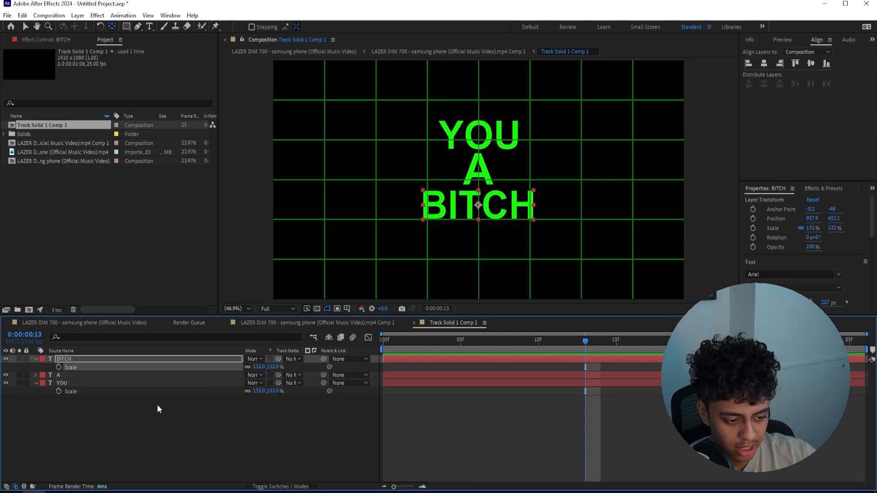
click(157, 408)
Change the fill color of the "BITCH" text to blue
double_click(161, 360)
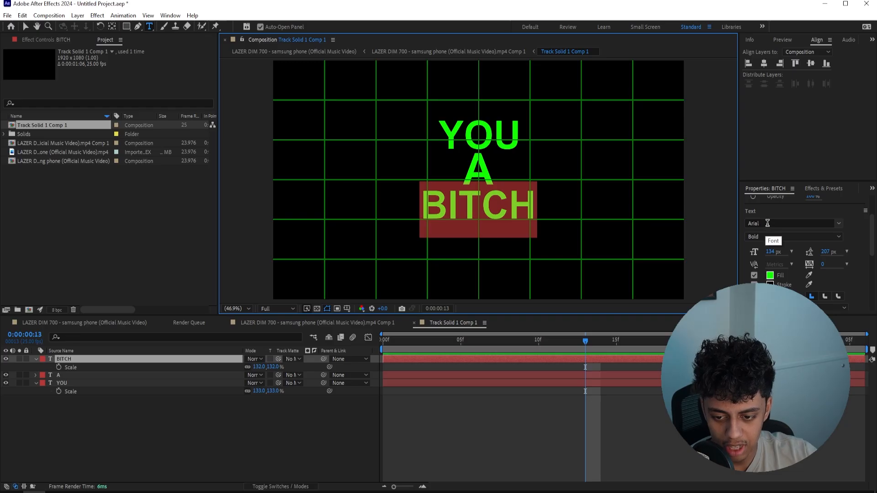
click(770, 275)
drag(457, 195, 459, 238)
click(529, 192)
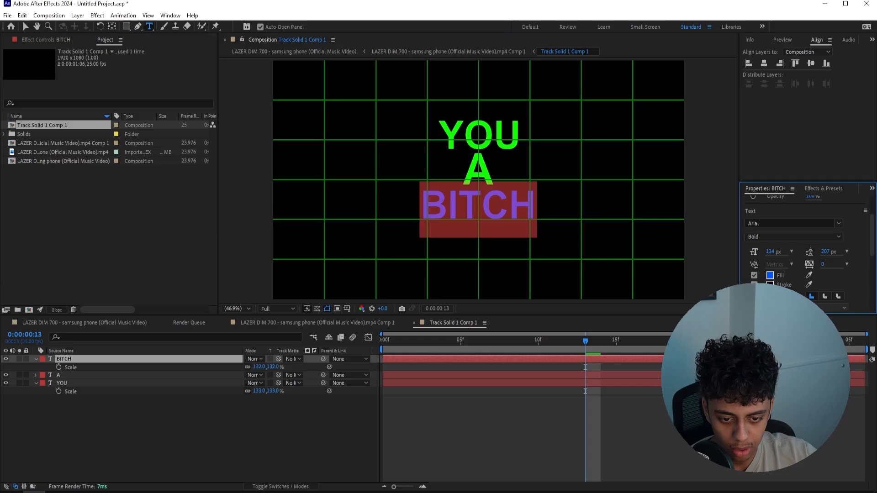
click(771, 275)
click(548, 208)
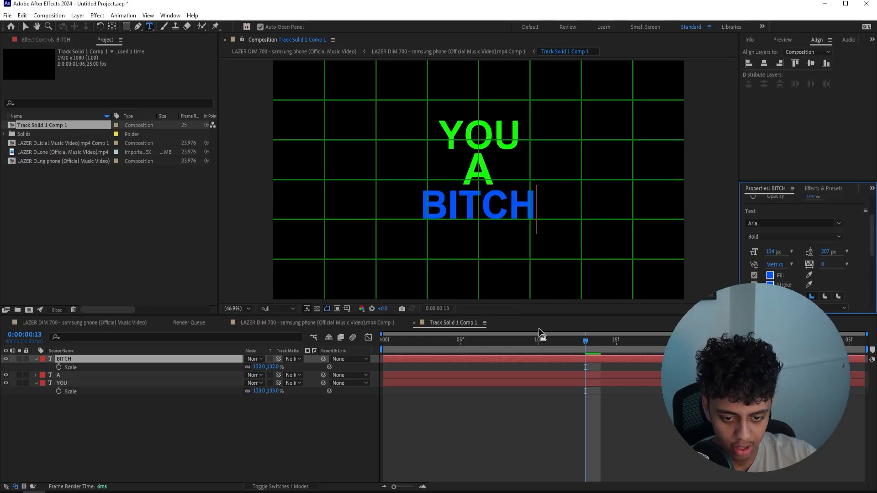
Give the "A" and "YOU" text layers the same blue fill as "BITCH"
click(545, 375)
click(770, 277)
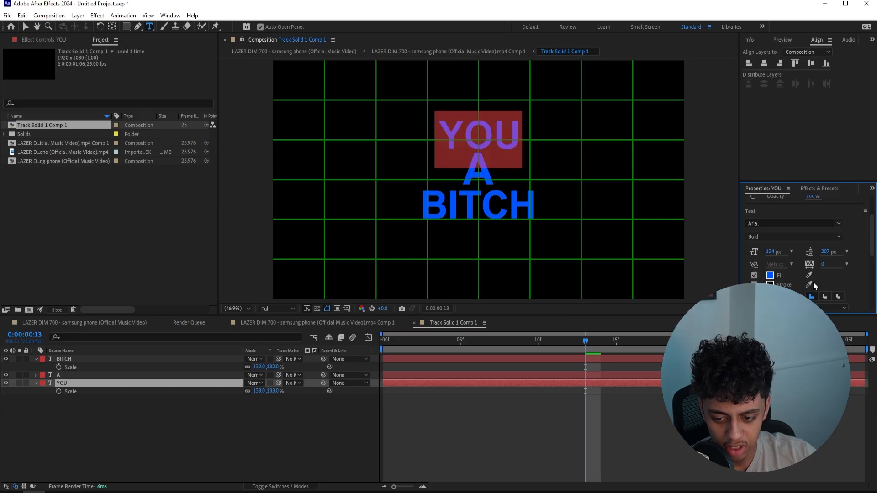
click(535, 415)
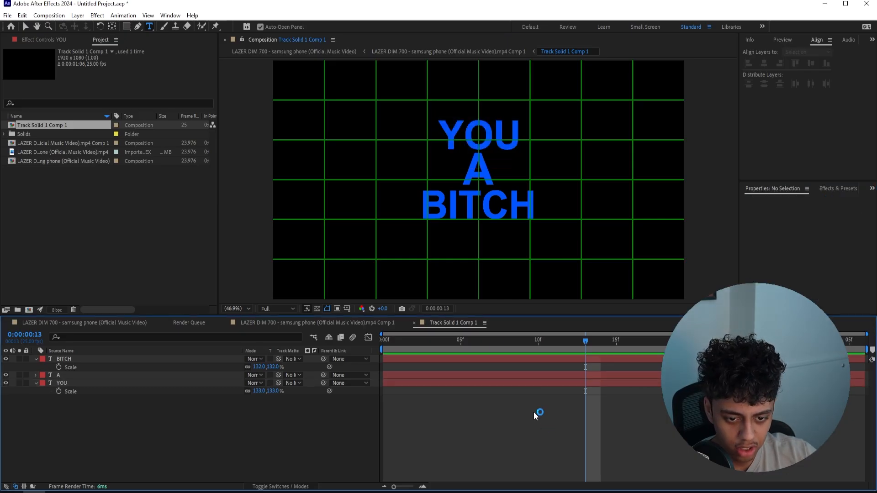
Hide the composition grid and apply the Deep Glow effect to the "BITCH" text layer
click(326, 309)
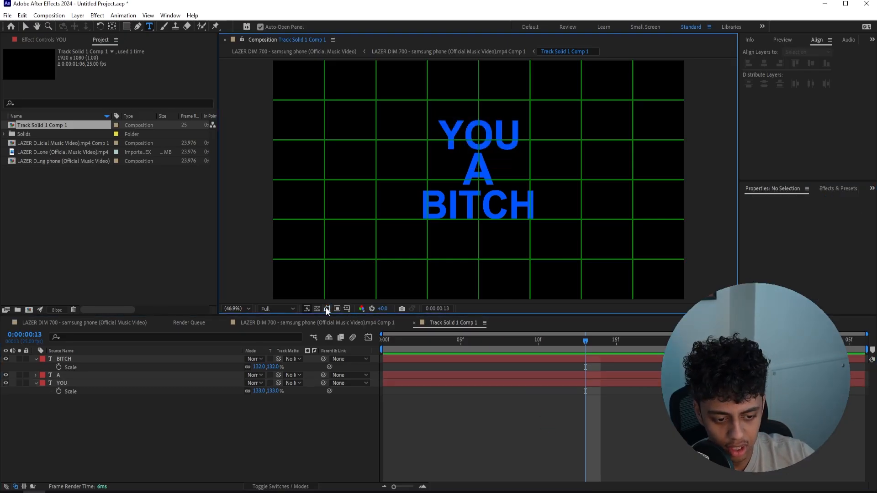
click(487, 352)
click(488, 360)
key(ctrl+space)
text(deep)
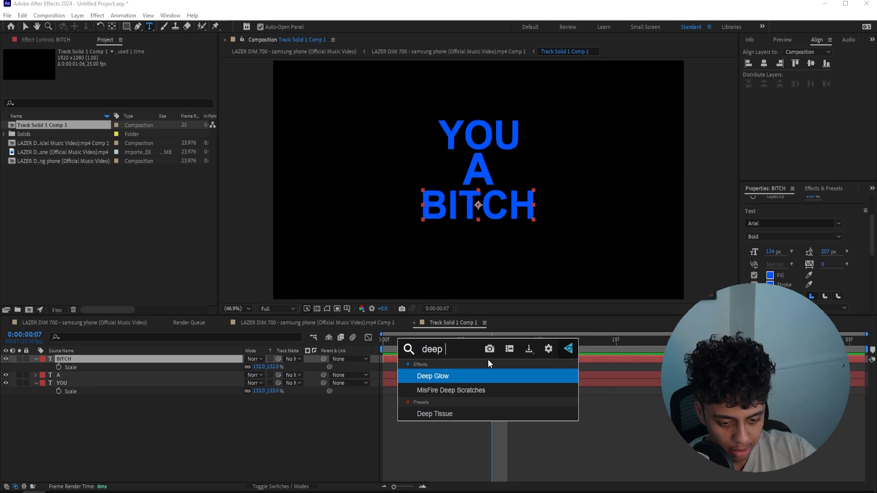
key(Return)
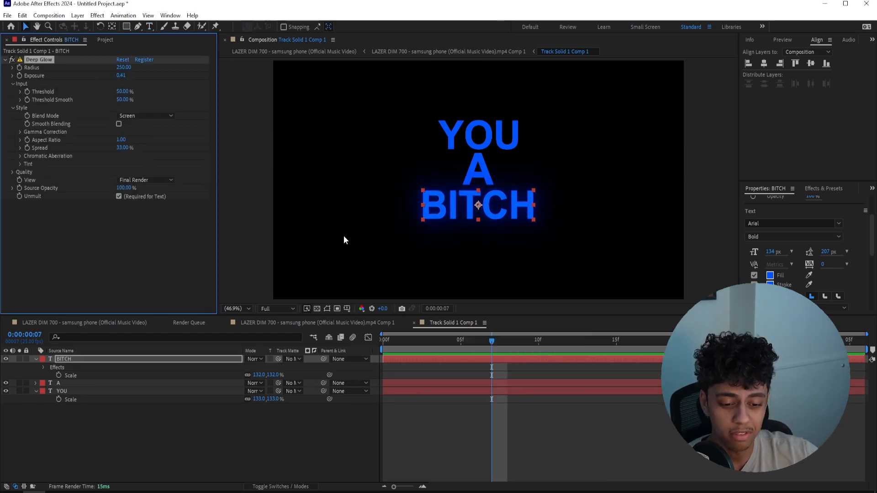
Copy the Deep Glow effect from "BITCH" onto the "A" and "YOU" text layers
click(89, 382)
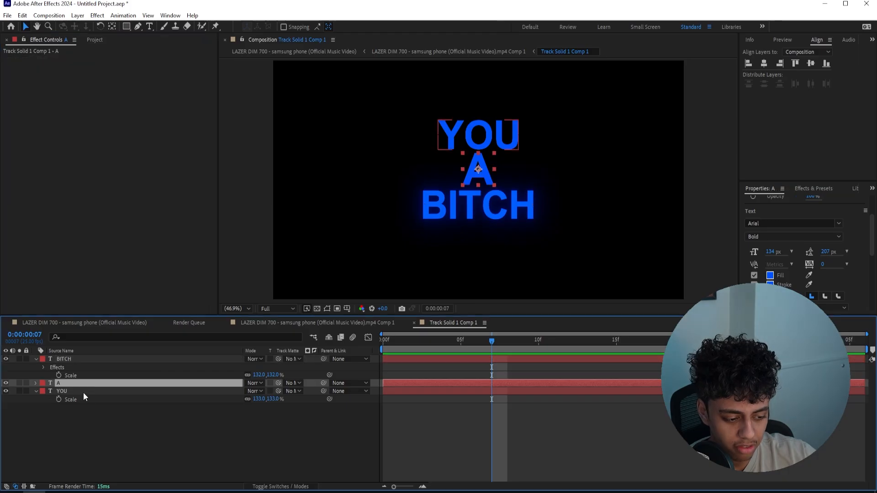
shift+click(83, 393)
key(ctrl+v)
click(220, 424)
Set the Deep Glow radius to 350 on "BITCH" and carry the setting over to "A" and "YOU"
click(493, 360)
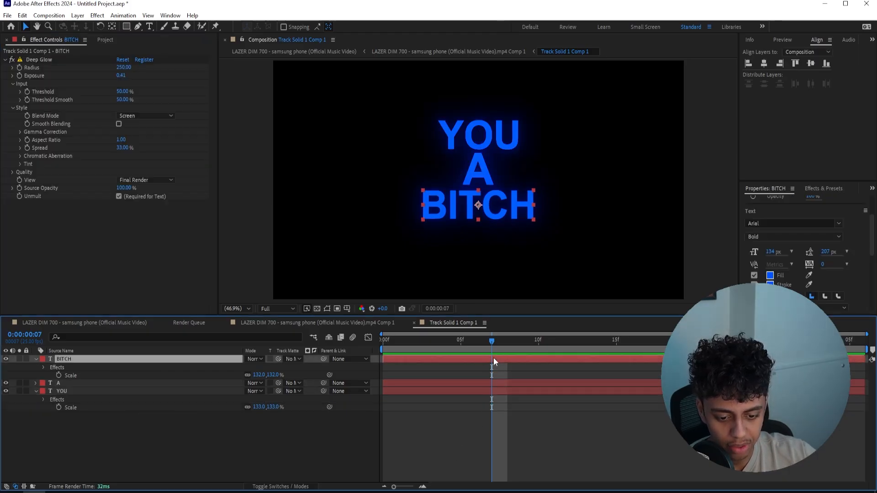
click(122, 67)
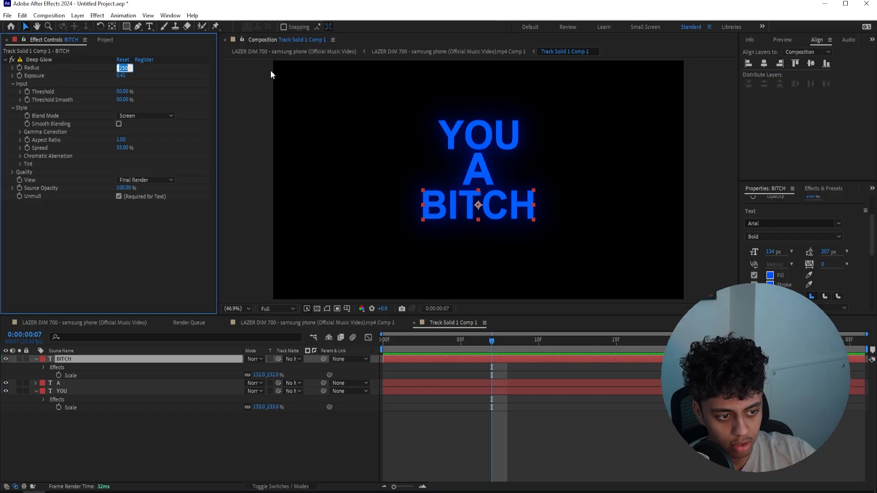
key(Return)
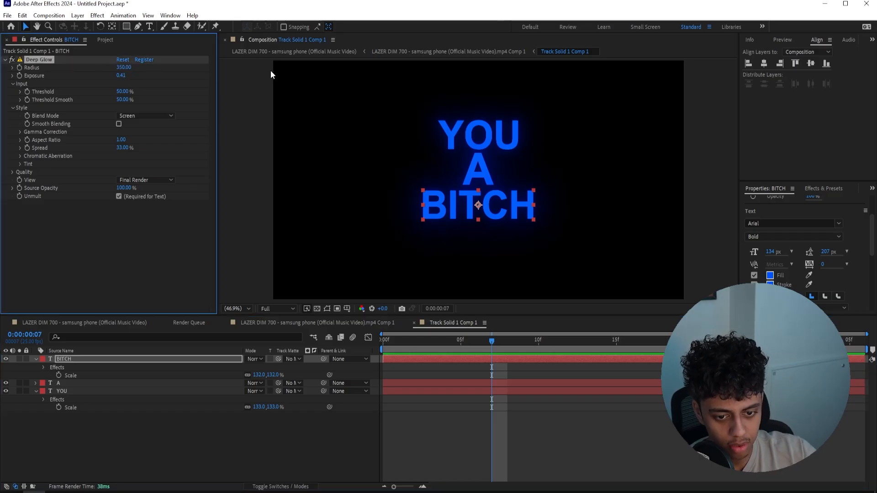
click(57, 58)
Apply the S_DropShadow effect to the "BITCH" text layer
click(492, 359)
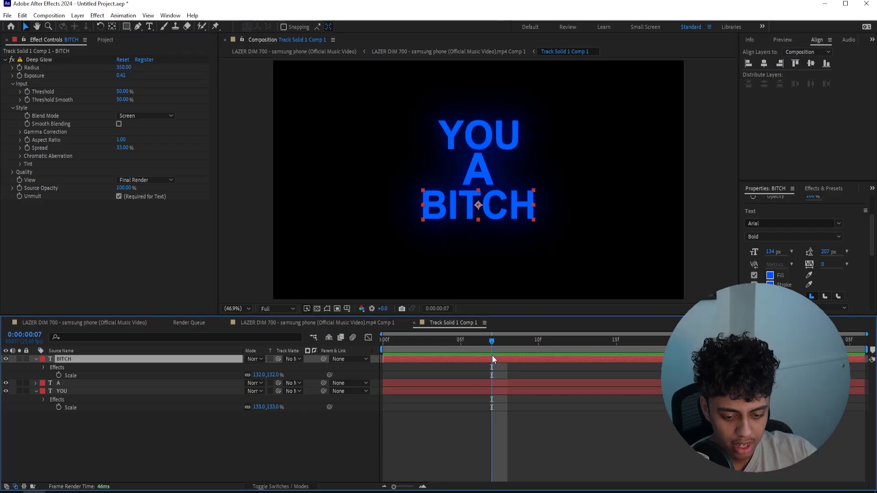
key(ctrl+space)
text(drops)
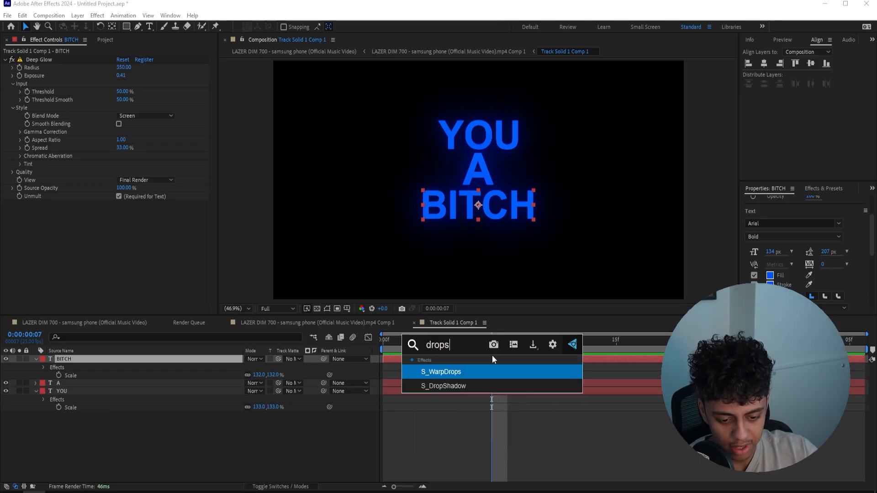
key(Down)
key(Return)
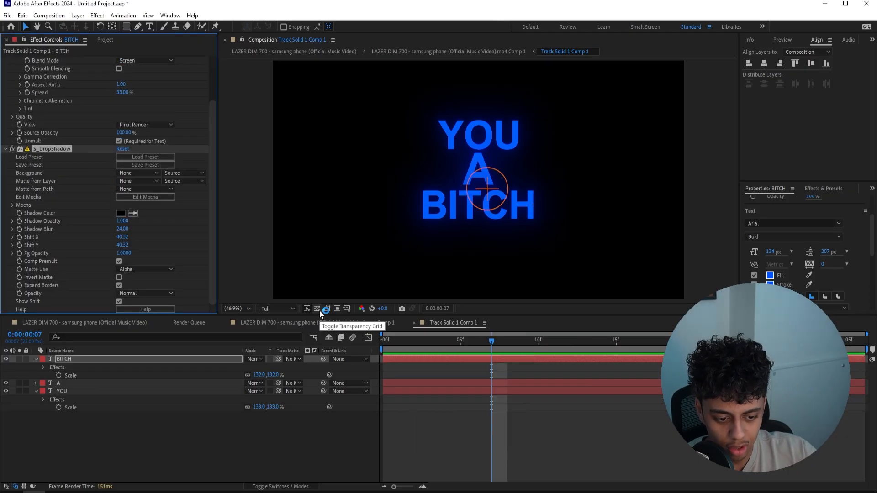
Show the transparency grid and set the "BITCH" shadow to opacity 0.55, blur 52, Shift X 6.17 and Shift Y 14.71
click(317, 309)
drag(488, 188, 480, 183)
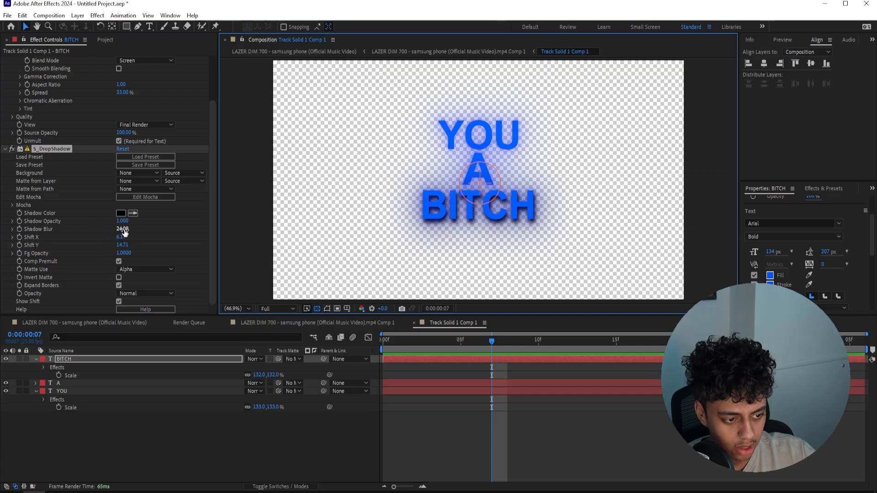
drag(125, 231, 96, 223)
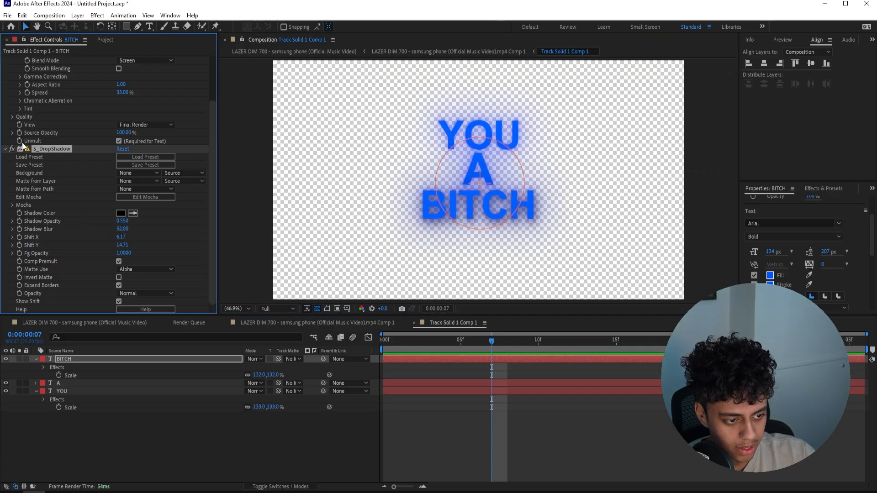
Copy the S_DropShadow effect from "BITCH" onto the "A" and "YOU" text layers
click(85, 385)
shift+click(81, 394)
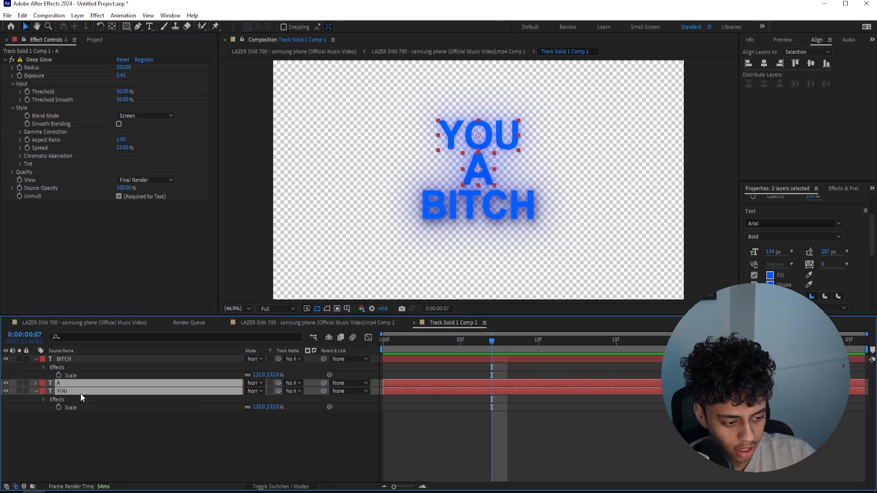
key(ctrl+v)
click(510, 448)
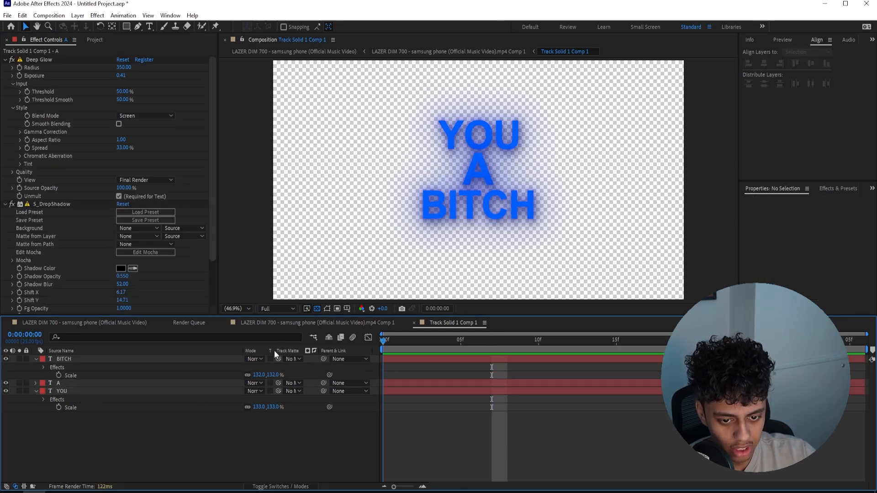
In the camera-tracked footage composition, scale the Track Solid 1 Comp 1 layer to 1282% and preview the text
click(267, 323)
key(space)
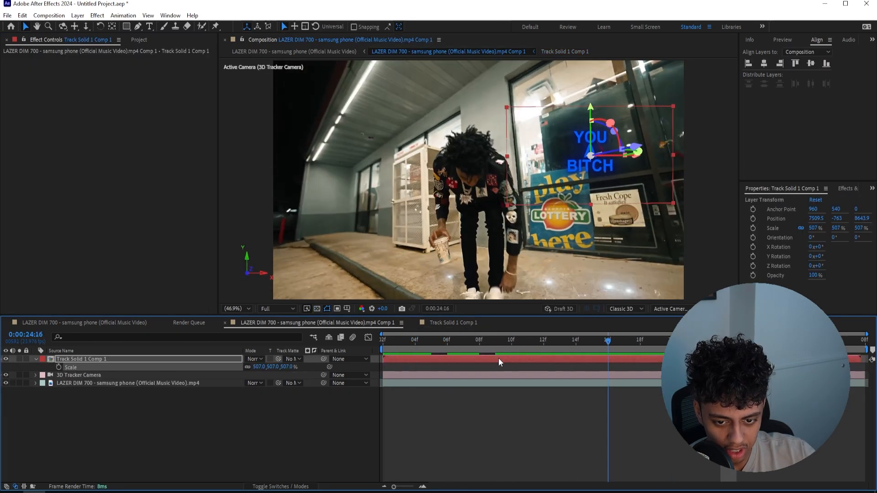
key(space)
drag(268, 367, 571, 324)
key(space)
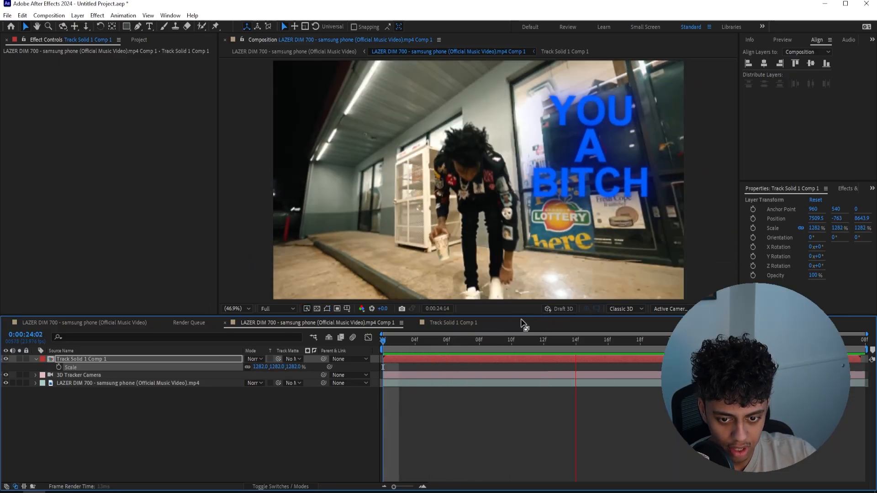
key(space)
In Track Solid 1 Comp 1, animate the scale of "BITCH" from 0% at frame 0 to 132% at frame 10
double_click(484, 362)
drag(460, 342, 383, 343)
click(418, 360)
key(u)
key(s)
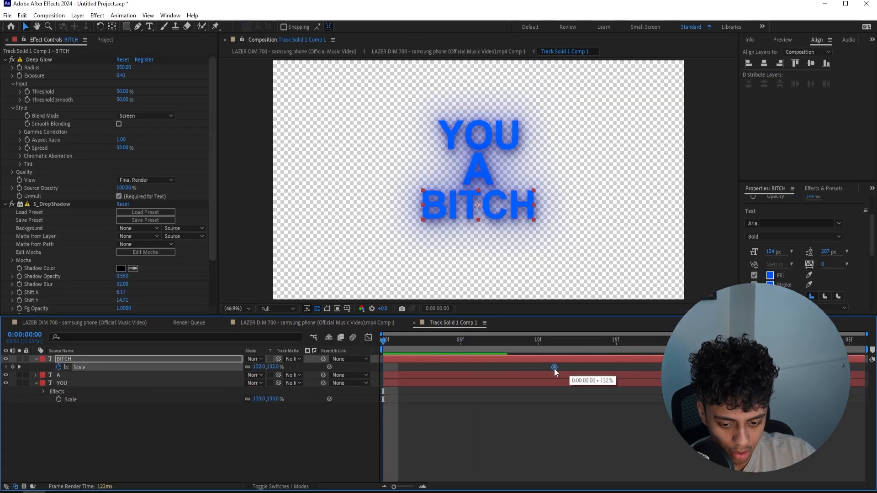
text(0)
key(Return)
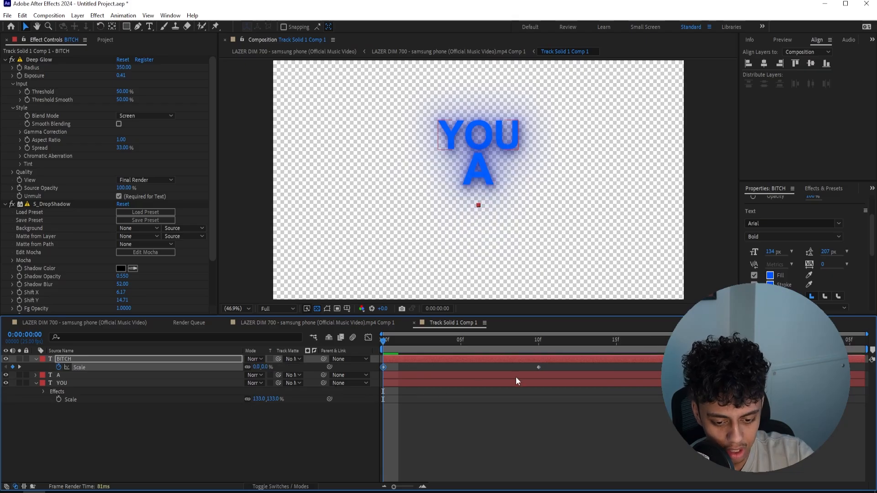
Apply Easy Ease to both "BITCH" Scale keyframes and enable motion blur for that layer
drag(564, 364, 452, 371)
drag(371, 368, 371, 368)
key(F9)
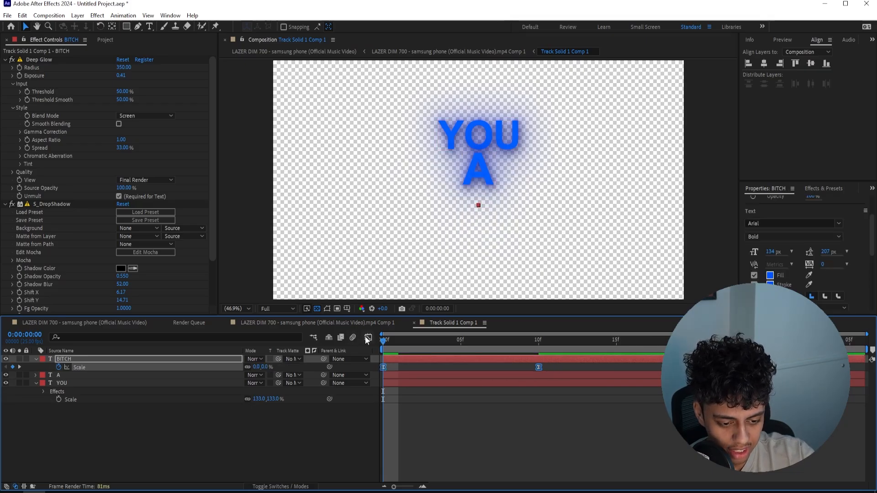
click(280, 483)
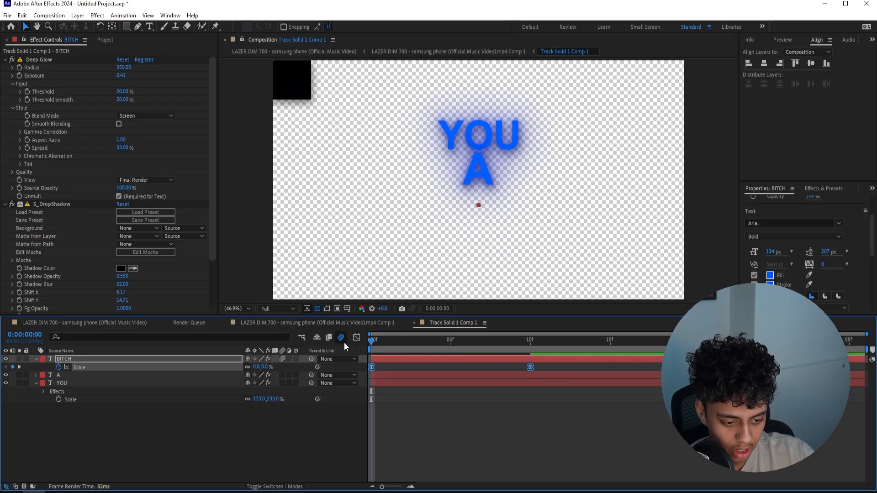
Reshape the "BITCH" scale curve in the Graph Editor for a fast start and slow finish, and preview it
click(356, 338)
click(425, 437)
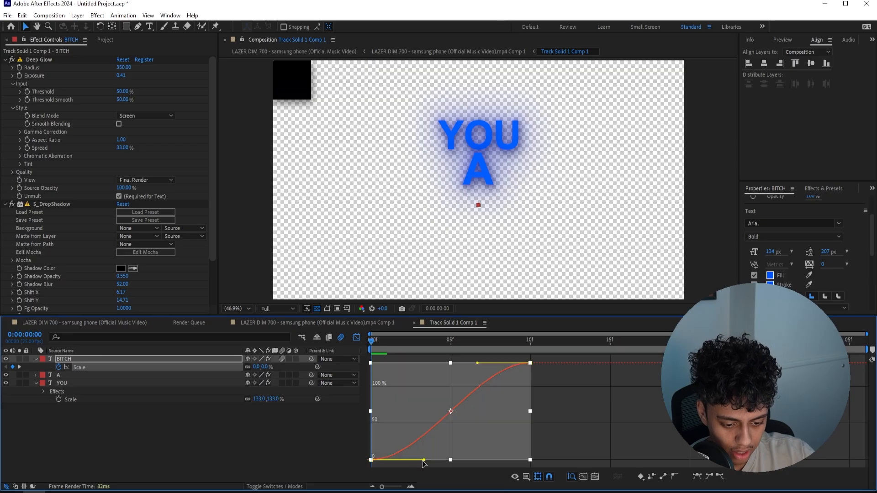
drag(424, 460, 375, 394)
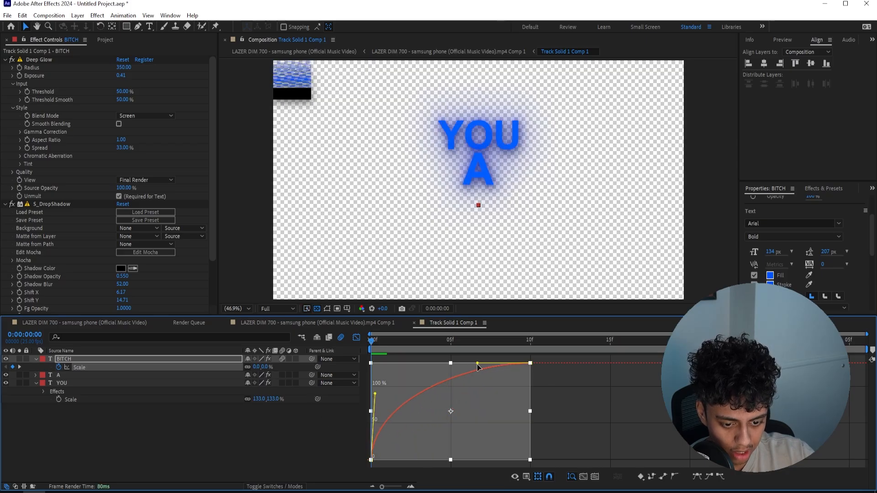
key(space)
click(356, 338)
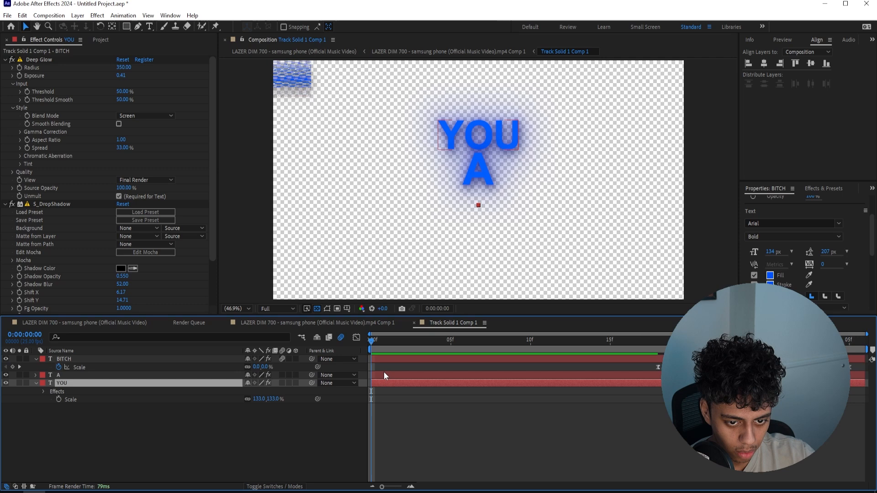
Paste the Scale animation onto "YOU" at frame 0 and onto "A", and move the "BITCH" animation to start at frame 11
key(ctrl+v)
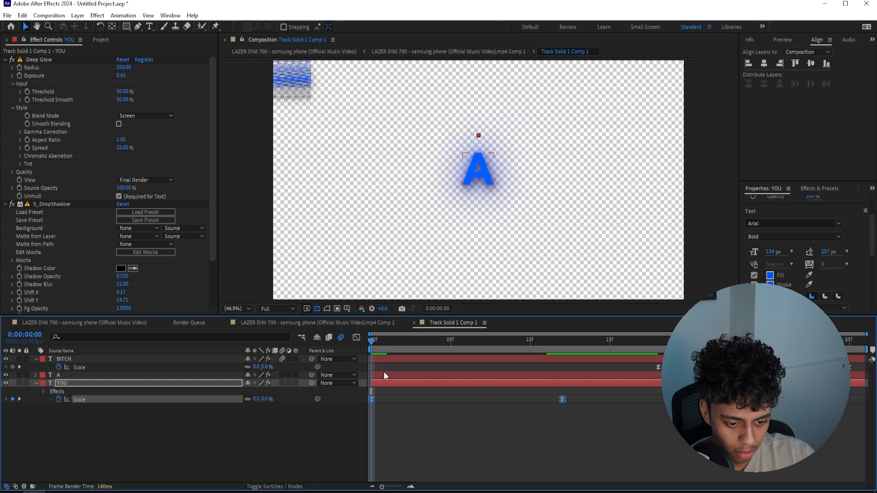
click(384, 375)
drag(450, 339, 466, 340)
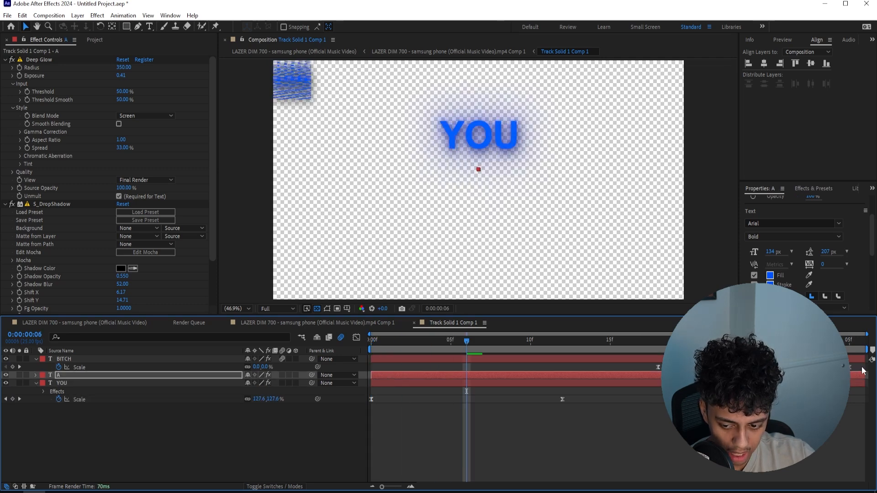
drag(862, 367, 629, 365)
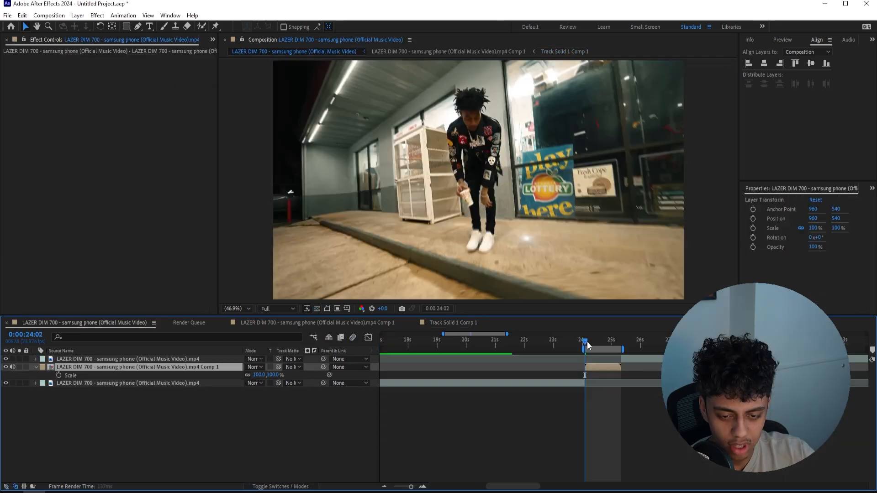
Preview the staggered word animation in the text composition and over the main music video footage
key(space)
drag(591, 342, 595, 342)
key(space)
key(space)
key(space)
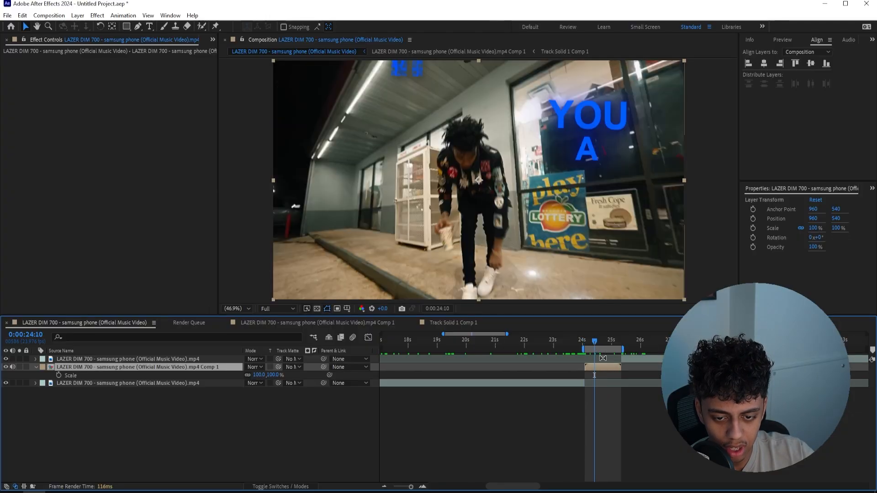
Open the tracked footage composition and delete its Track Solid 1 Comp 1 and 3D Tracker Camera layers
double_click(603, 365)
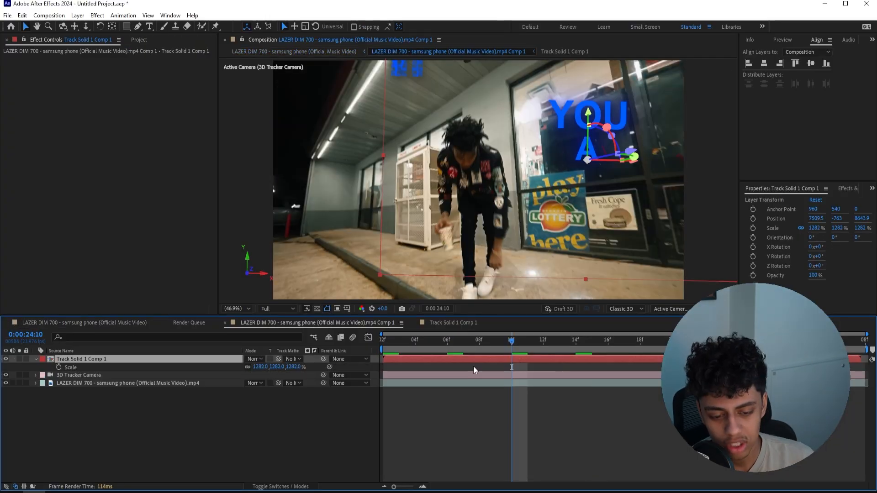
click(480, 375)
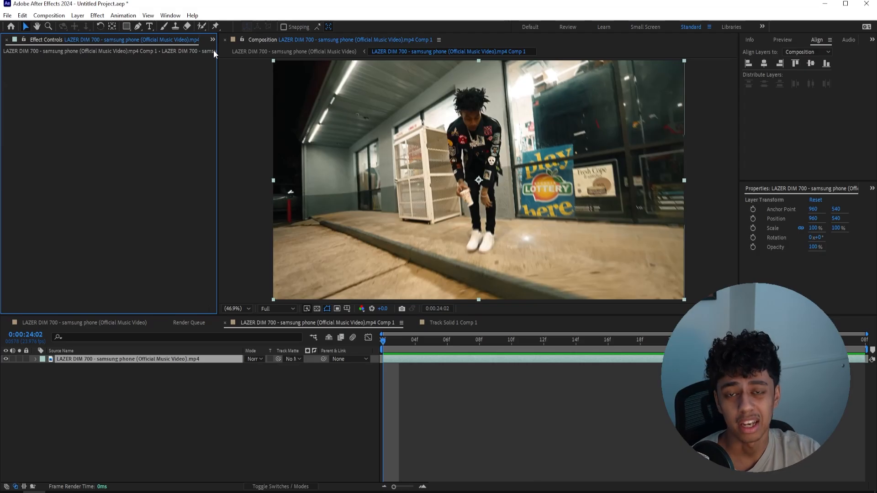
Open the TXTFX extension and browse its lyrics animation presets
click(213, 40)
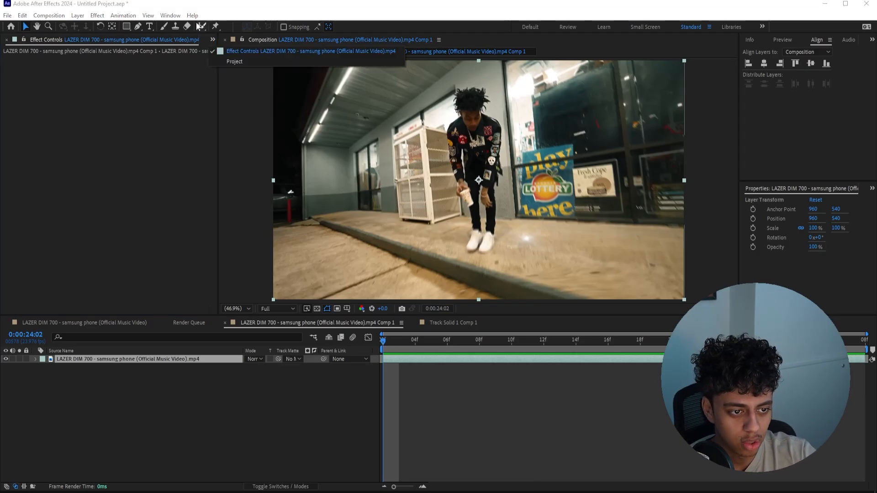
click(171, 15)
mouse_move(196, 65)
click(456, 174)
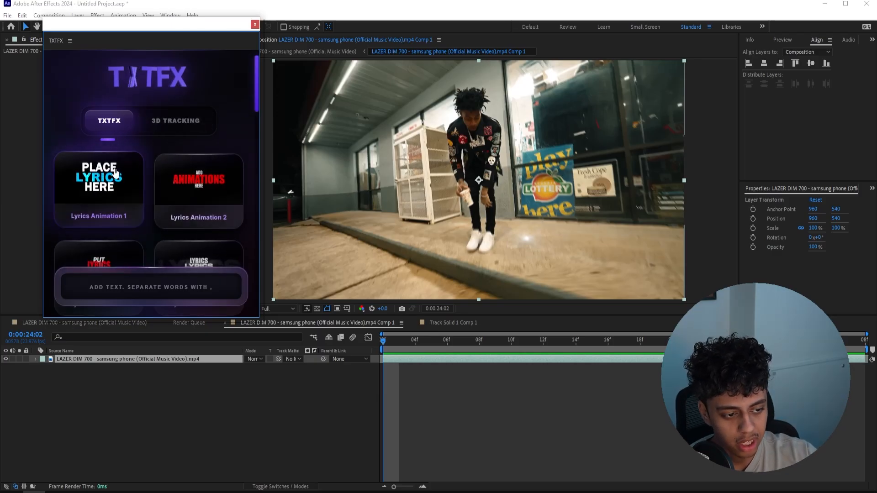
scroll(95, 186, down, 5)
scroll(178, 147, down, 6)
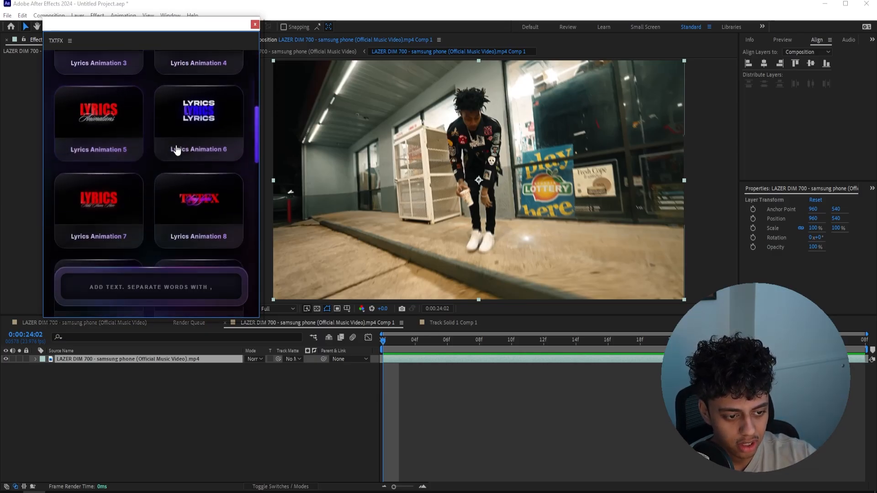
Enter the comma-separated lyrics "YOU, A, BITCH" as the text for the TXTFX animation
click(177, 289)
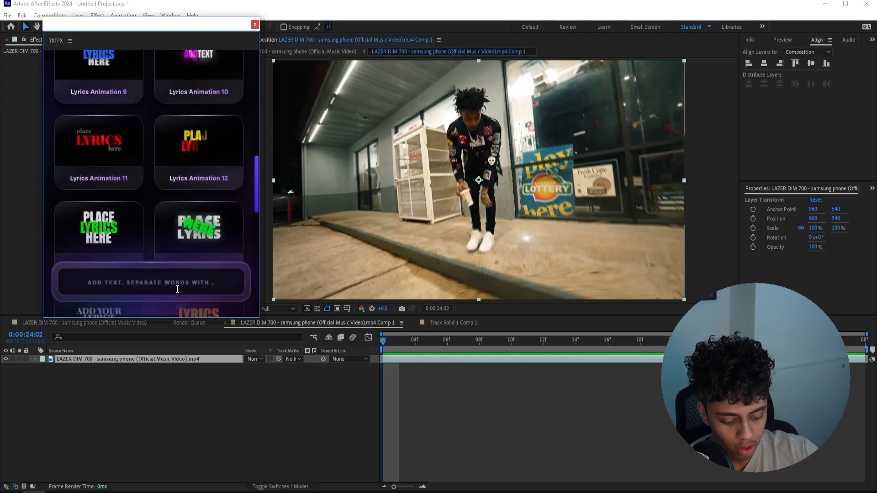
text(YOU, )
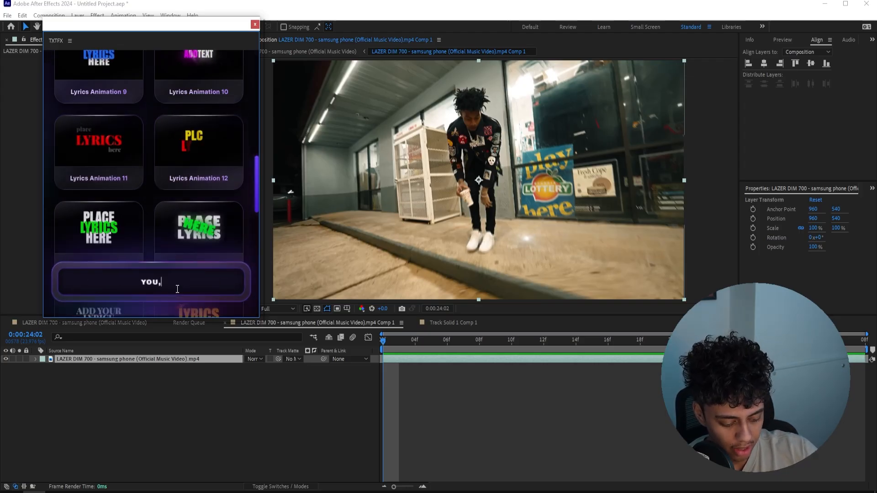
text(A, )
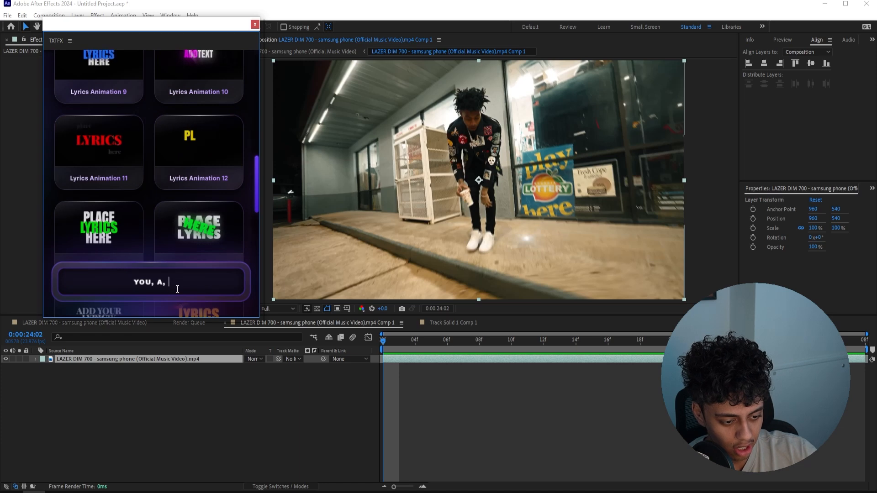
text(BITCH)
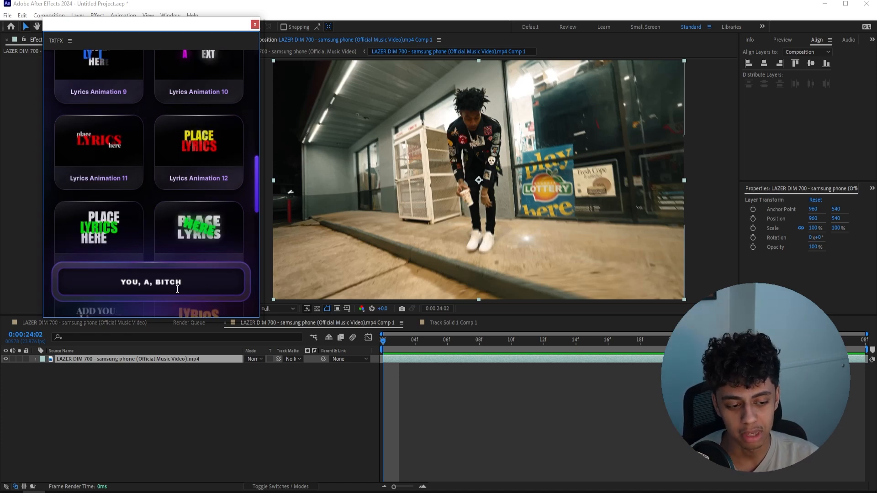
Browse the lyrics presets and apply Lyrics Animation 3 to the footage composition
scroll(113, 179, down, 5)
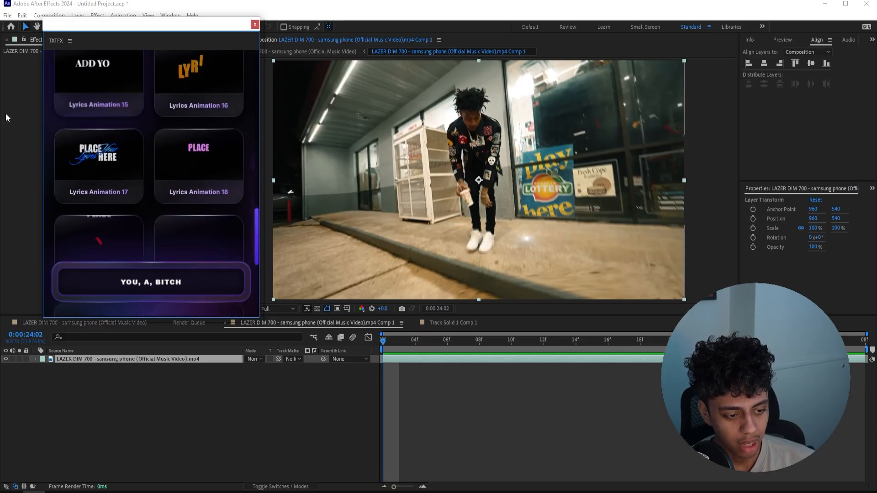
scroll(113, 171, up, 12)
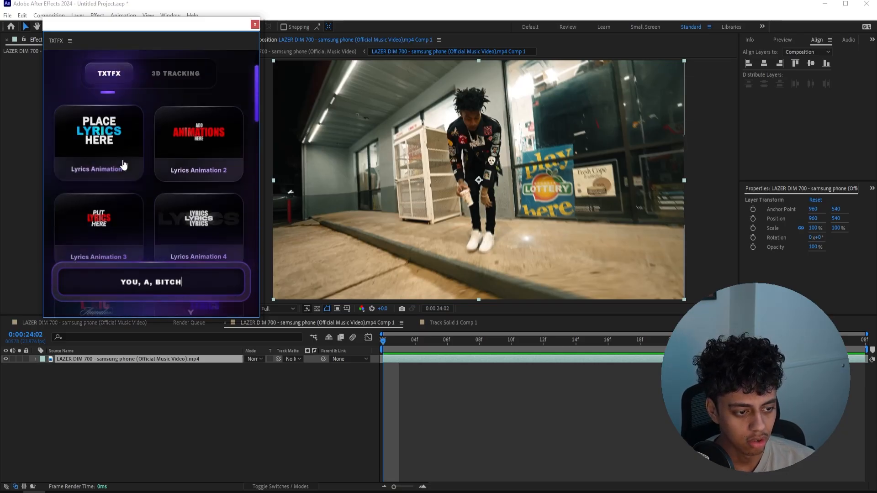
scroll(122, 168, down, 1)
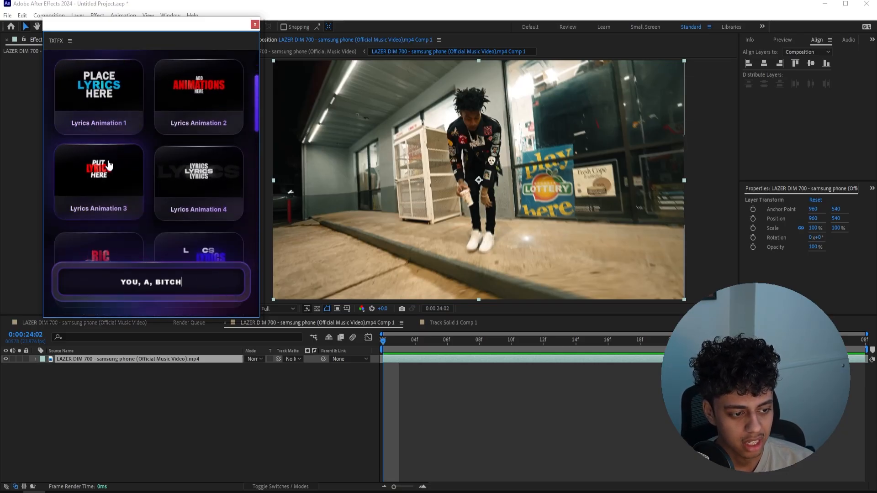
scroll(118, 185, up, 1)
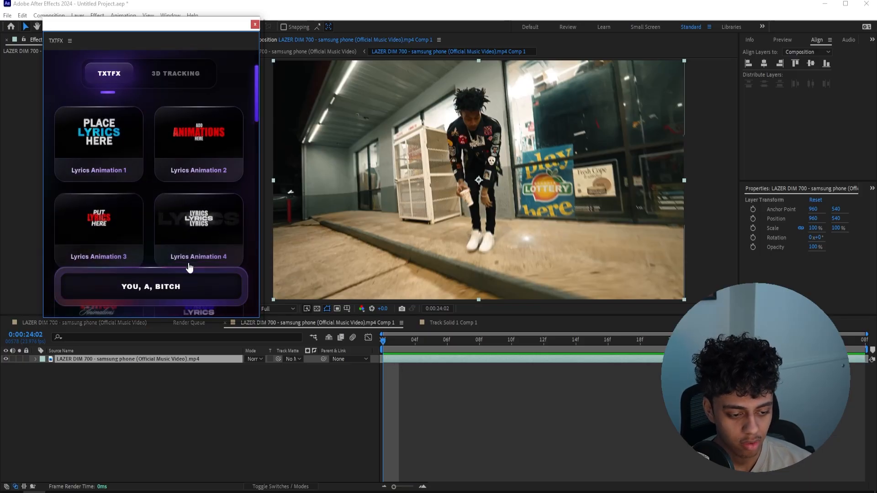
click(110, 221)
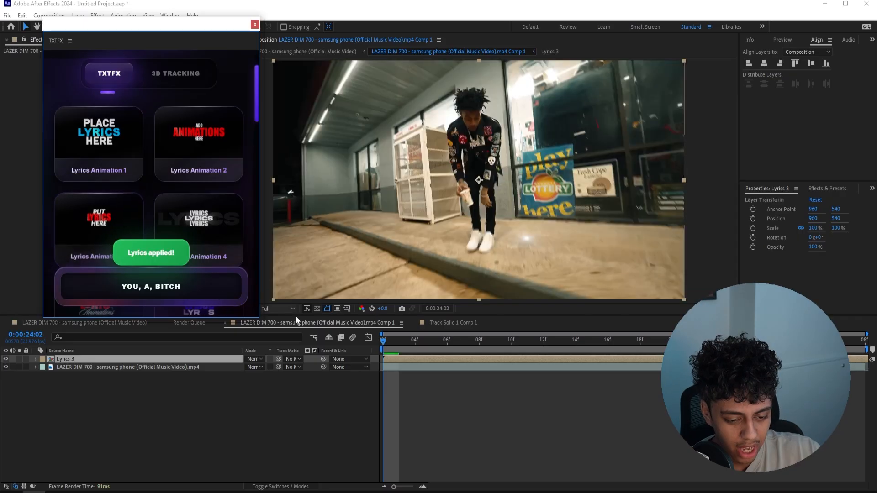
Preview the Lyrics 3 text over the footage, run Time Stretch on its layer, and play it again
drag(457, 341, 522, 341)
key(space)
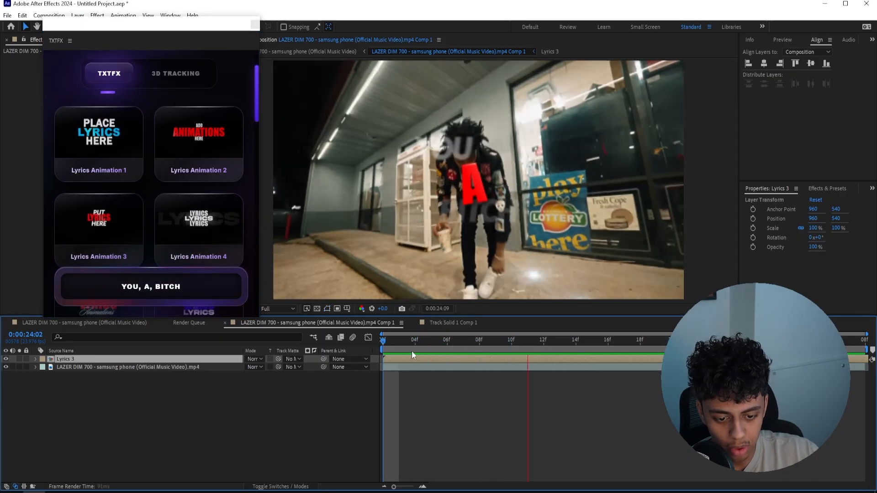
right_click(420, 357)
mouse_move(457, 129)
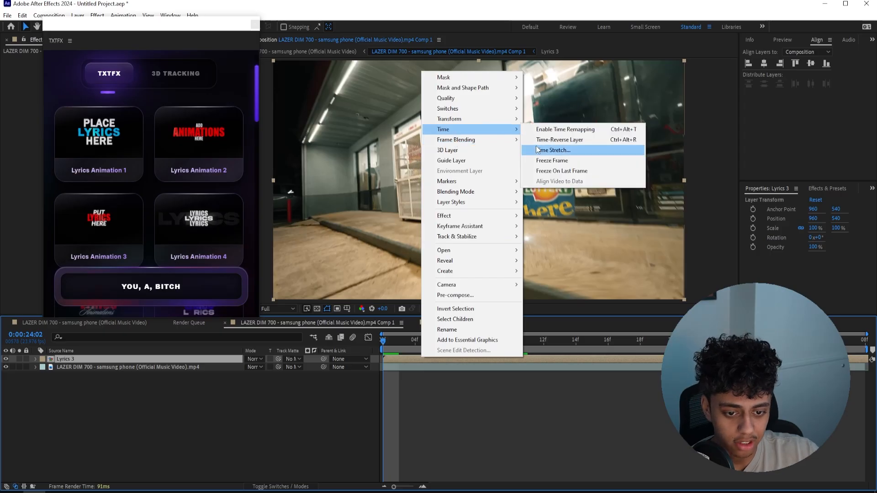
click(537, 150)
key(Return)
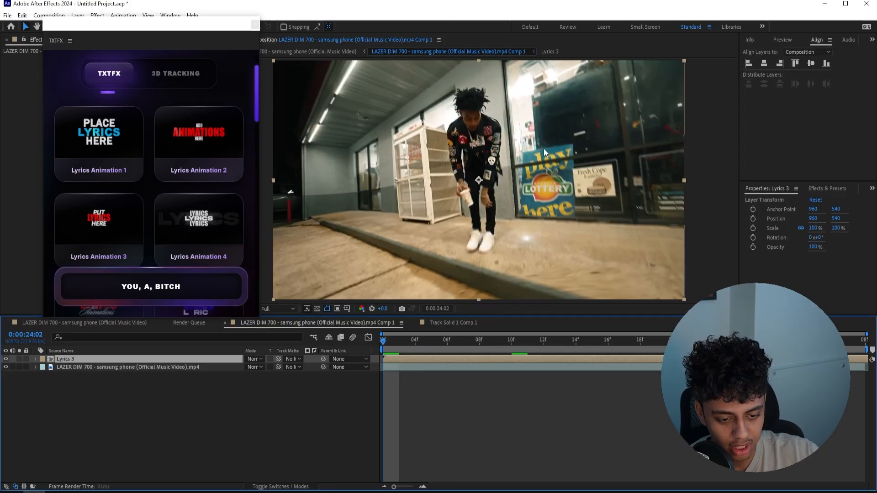
key(space)
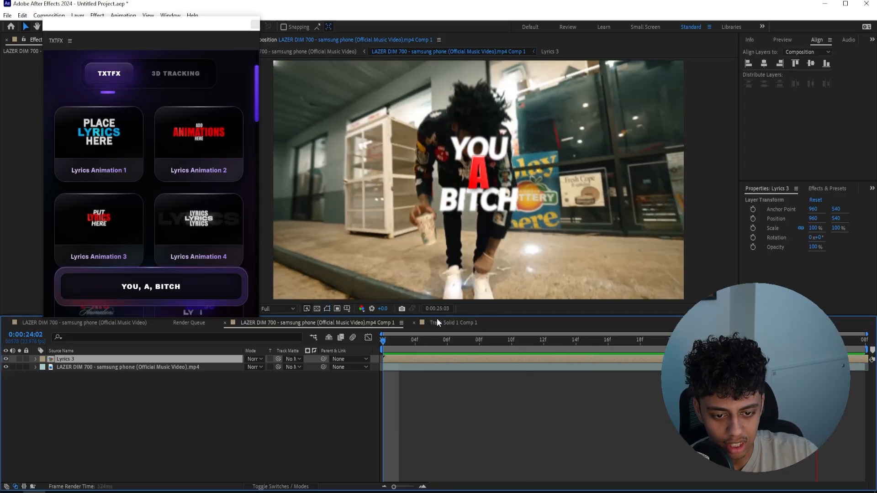
Replace the Lyrics 3 layer with the Lyrics Animation 9 preset and preview it over the footage
key(Delete)
scroll(108, 146, down, 8)
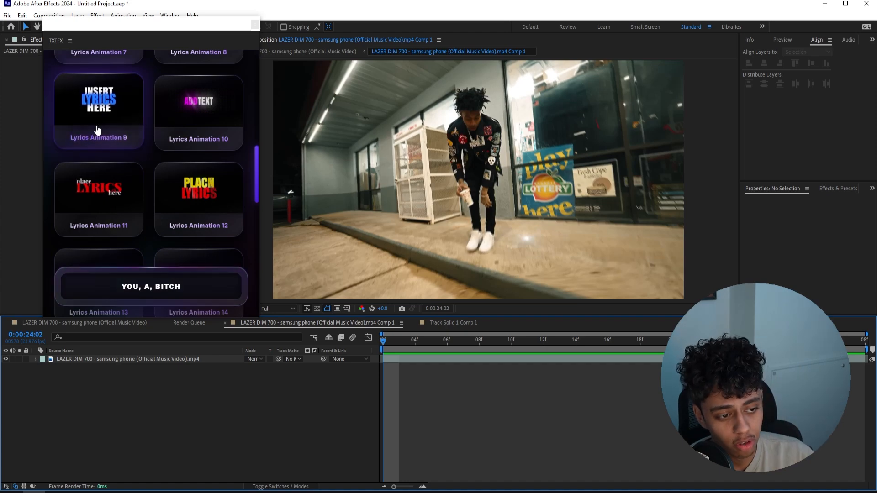
click(97, 129)
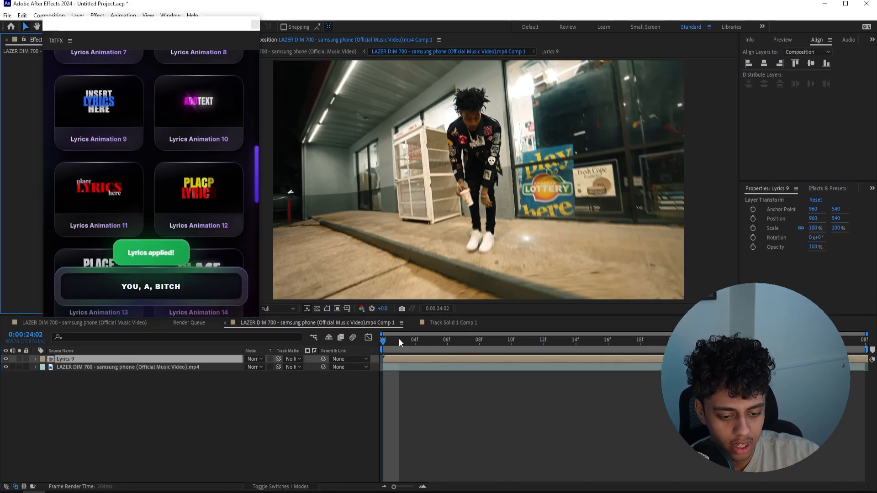
key(space)
key(space)
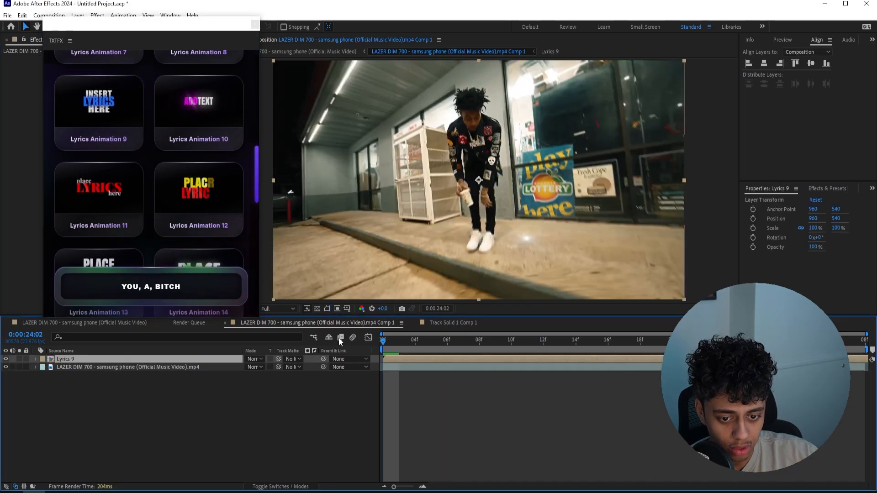
key(space)
Add the TXTFX 3D camera tracker to the LAZER DIM 700 footage layer
click(424, 366)
scroll(168, 177, up, 3)
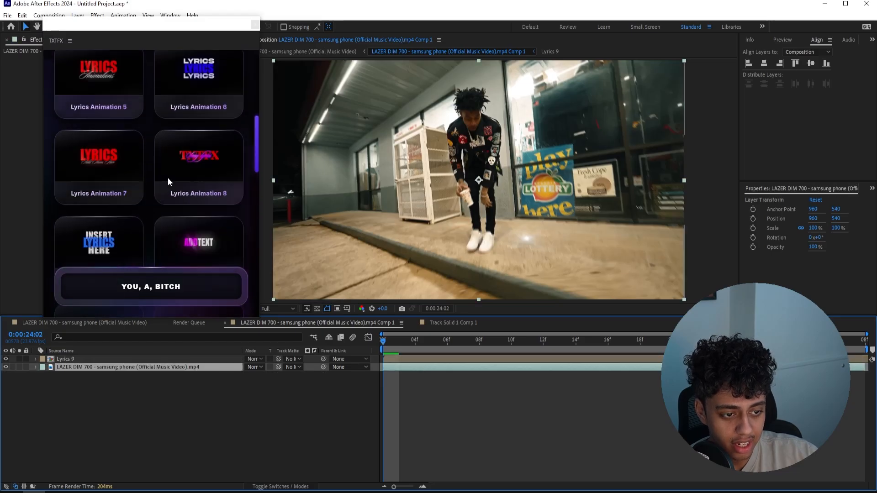
scroll(168, 177, up, 5)
click(176, 123)
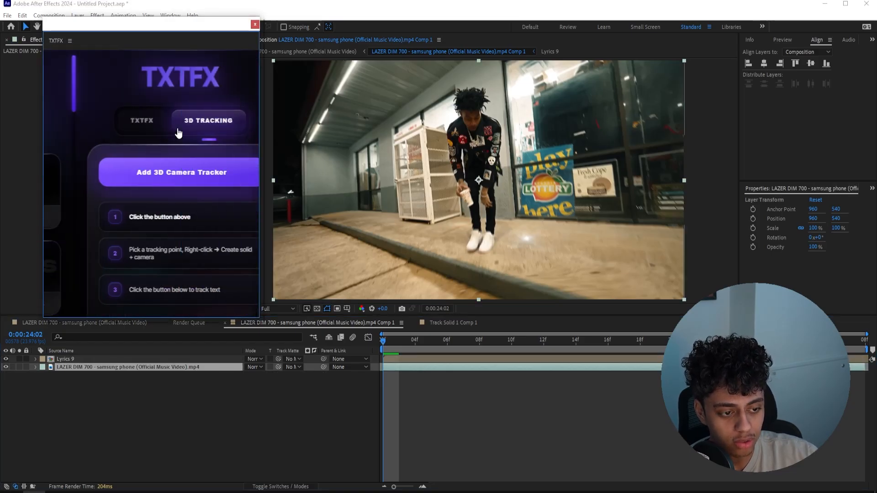
click(169, 171)
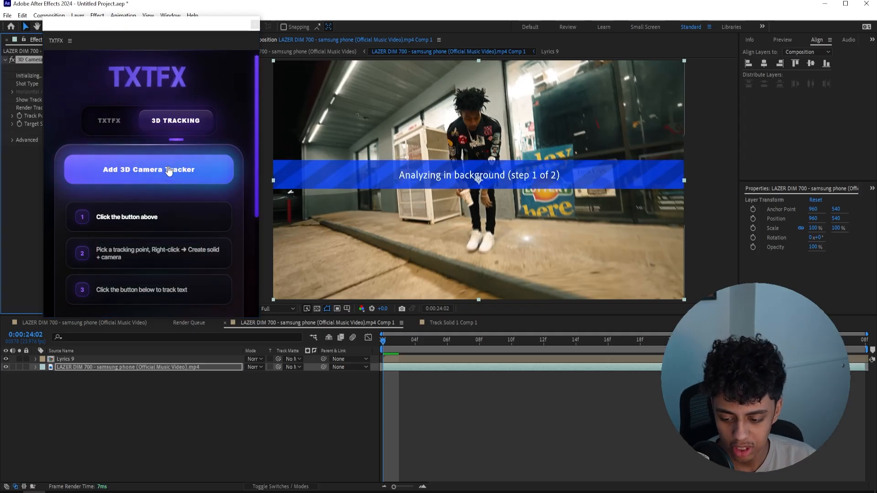
drag(142, 25, 171, 47)
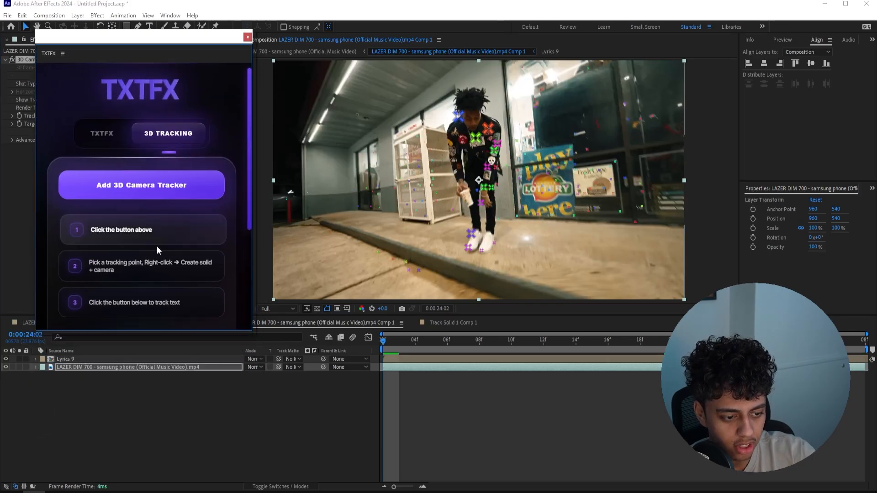
scroll(157, 246, down, 3)
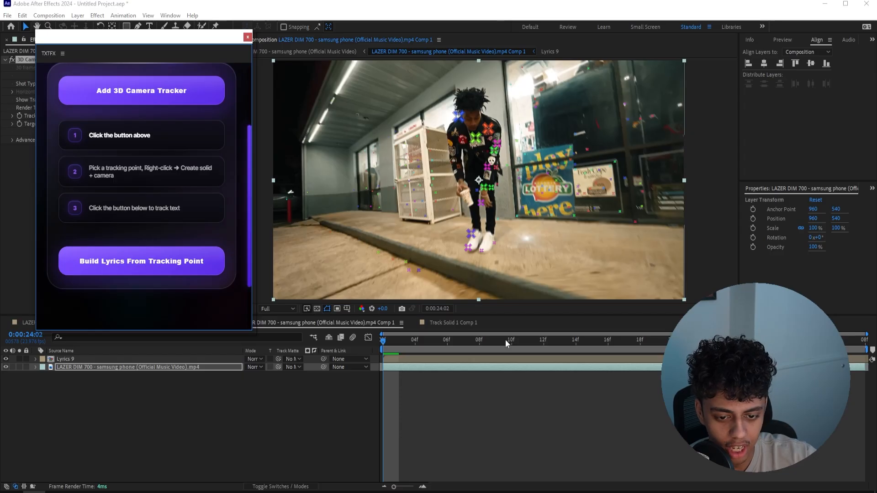
Create a solid and camera from a tracking point on the dark store window at 0:00:24:09
drag(405, 346, 633, 330)
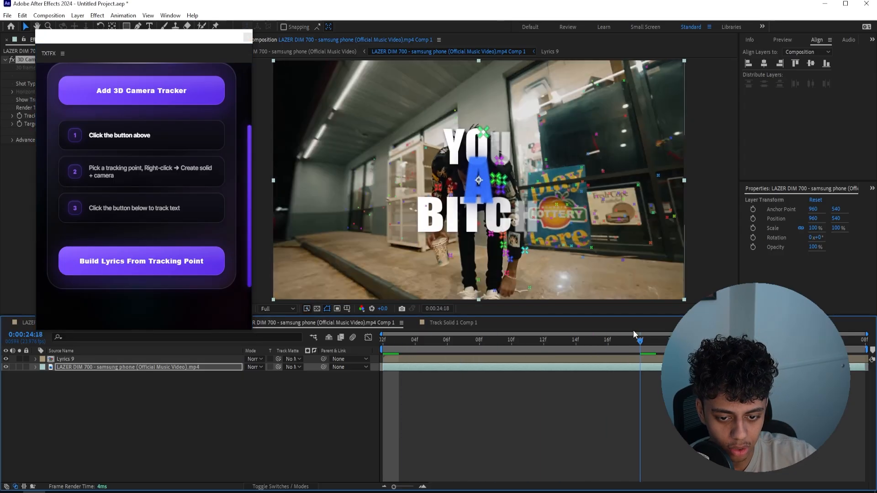
key(space)
click(585, 161)
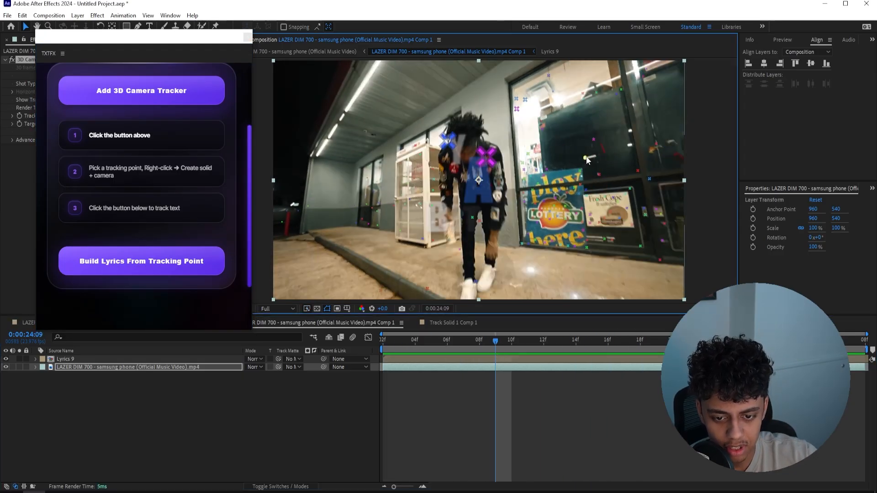
right_click(587, 157)
click(630, 174)
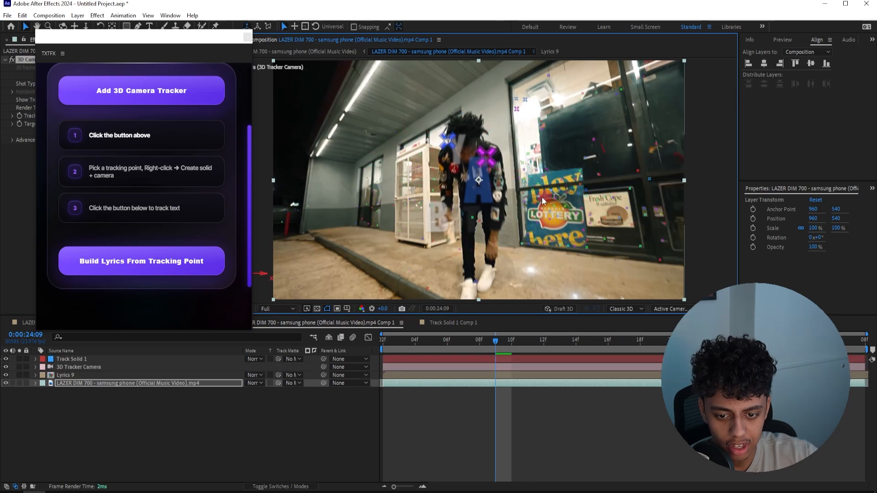
Build the lyrics from the tracking point and preview the Lyrics 9 text tracked onto the storefront
click(157, 266)
drag(496, 342, 594, 364)
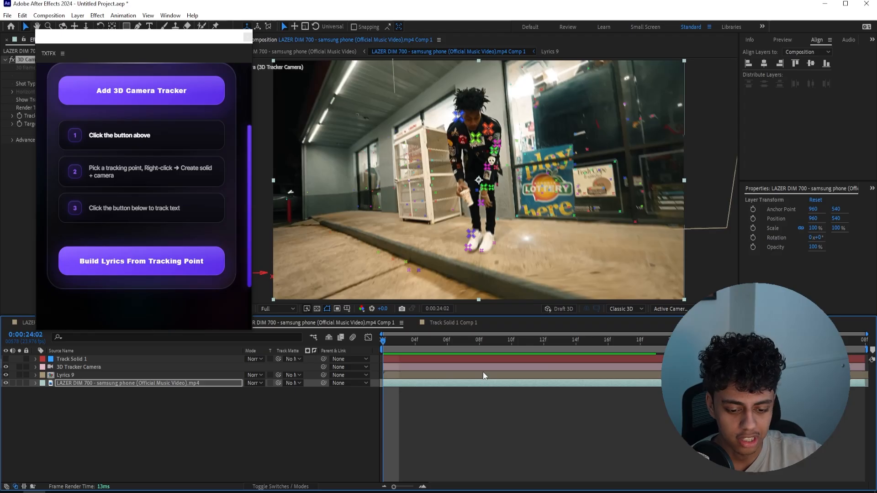
click(484, 376)
key(space)
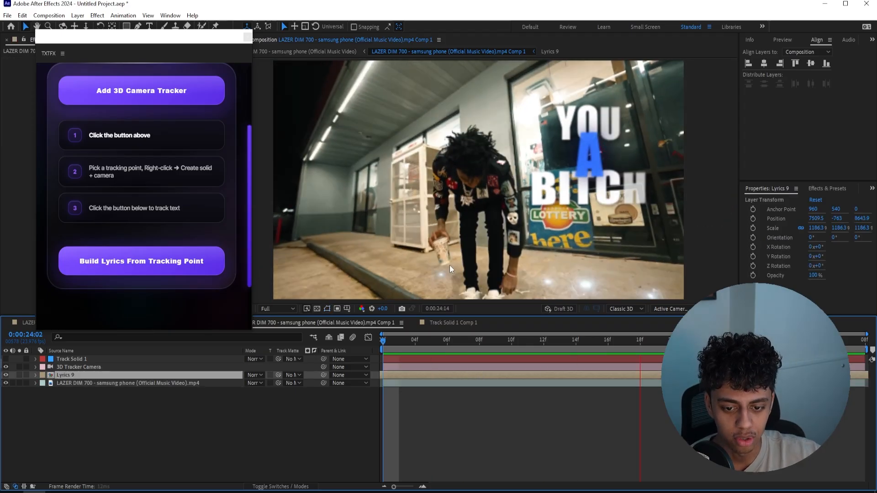
key(space)
scroll(177, 251, up, 4)
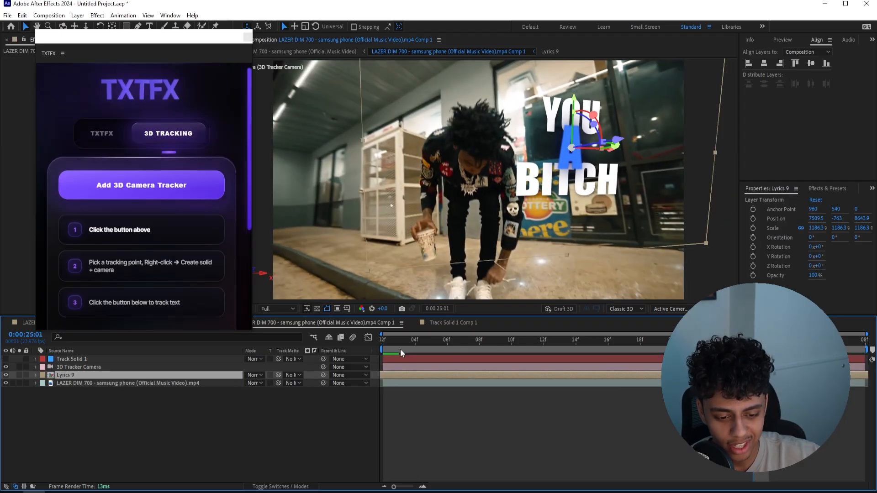
key(space)
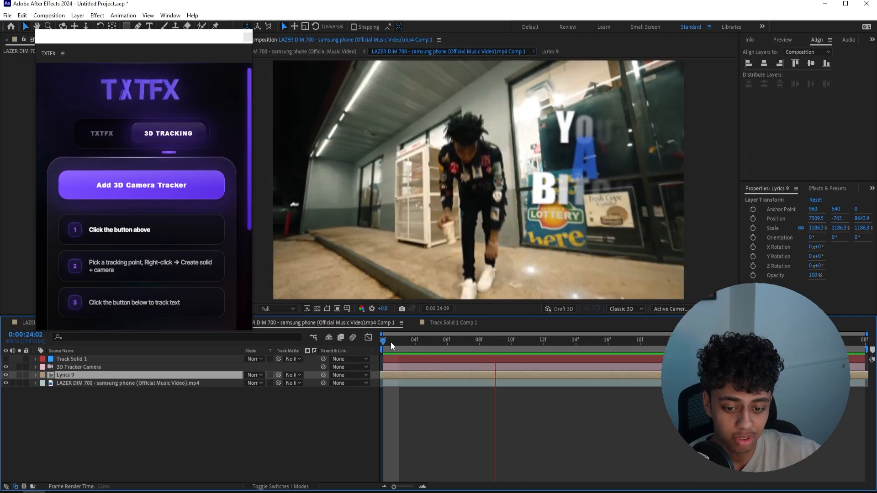
key(space)
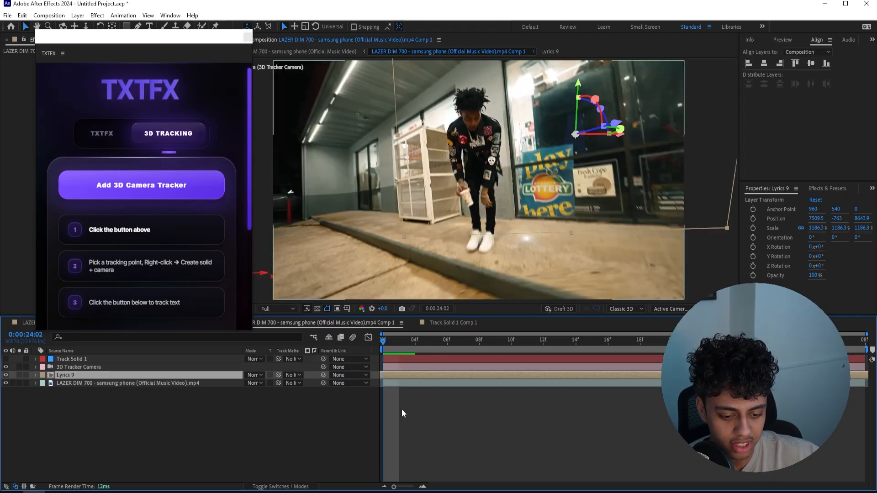
Open the Lyrics 9 composition and remove its "YOU", "A" and "BITCH" text layers
double_click(398, 374)
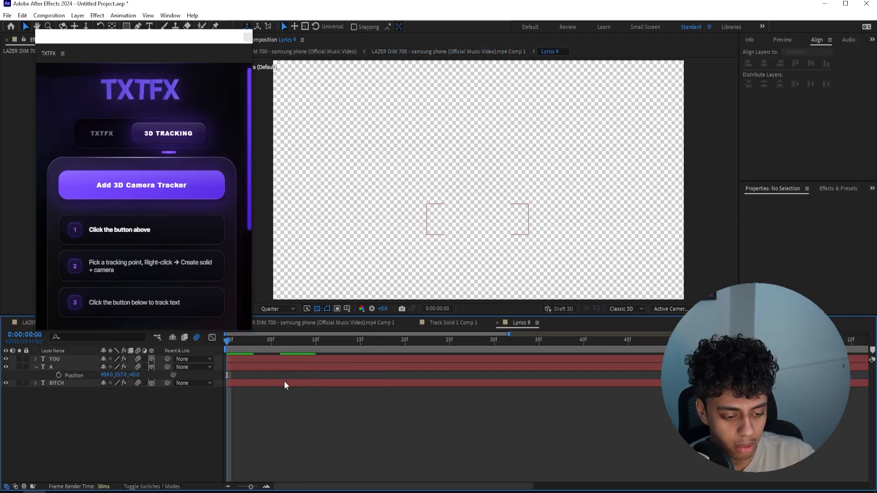
click(283, 382)
key(ctrl+a)
key(ctrl+x)
Apply the Lyrics Animation 9 preset inside the emptied Lyrics 9 composition and preview it
click(102, 133)
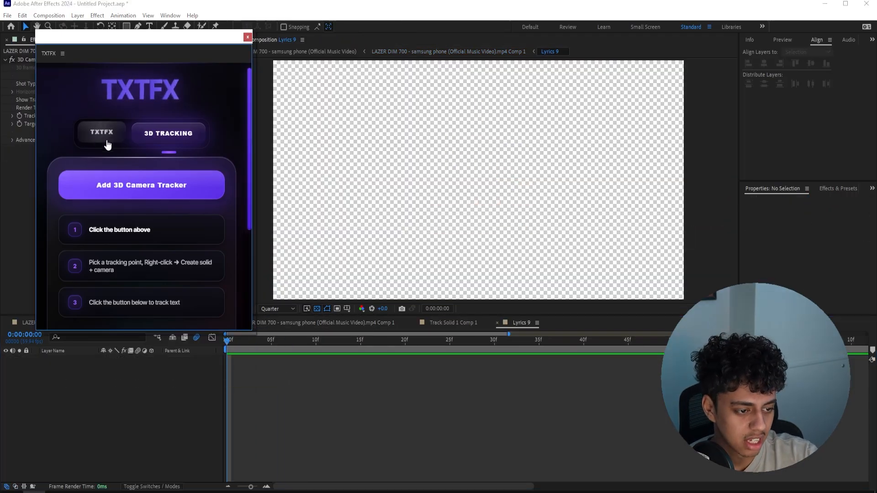
scroll(135, 199, down, 5)
scroll(114, 195, down, 8)
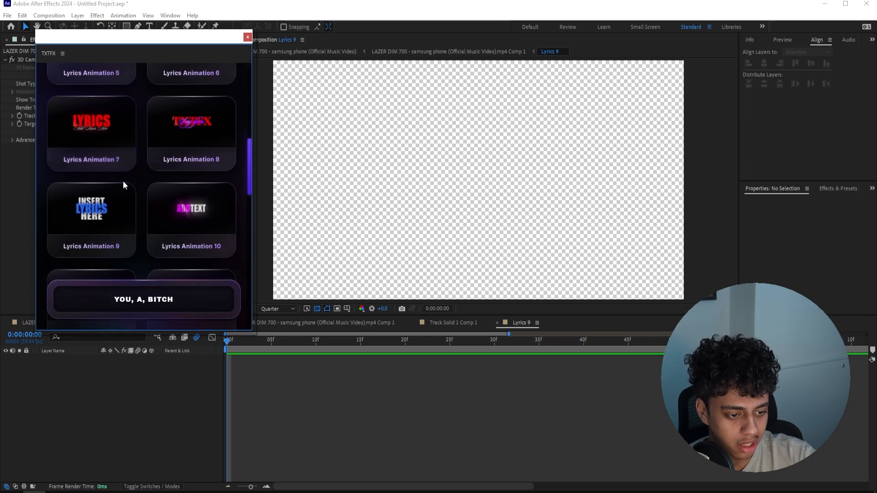
click(98, 229)
drag(304, 350, 299, 351)
key(space)
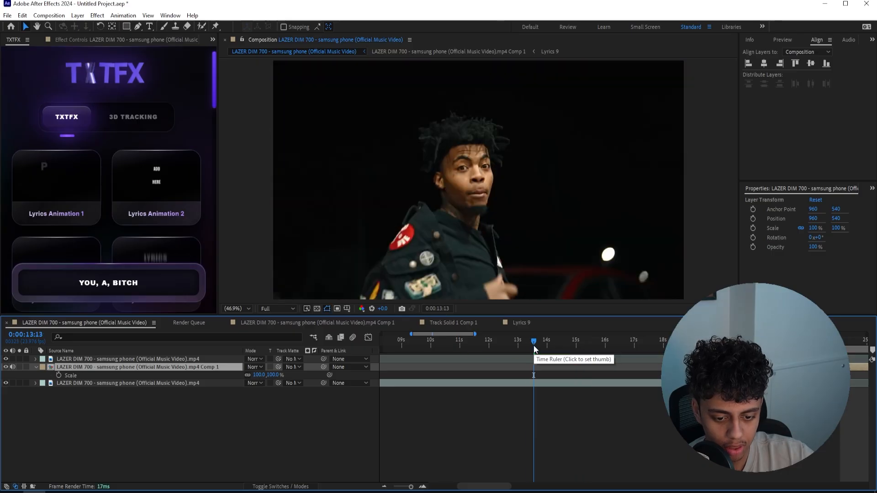
Play back the main music video composition from 0:00:13:13 to review the edit
click(533, 346)
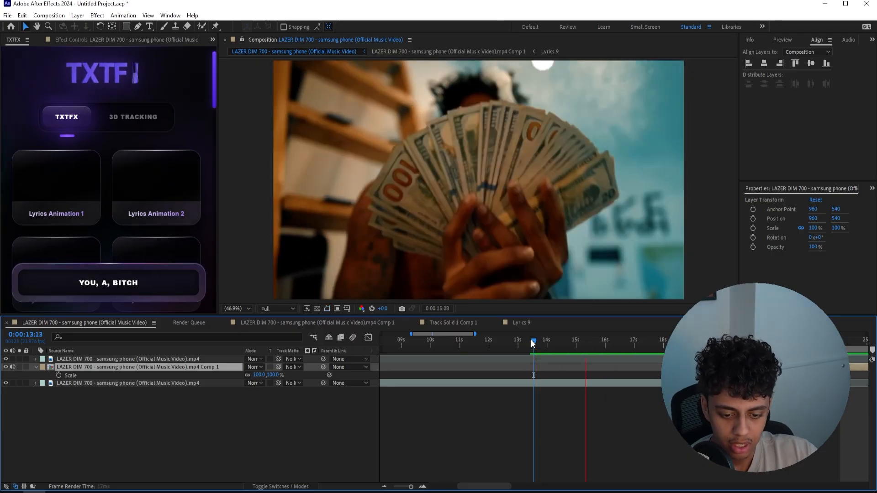
key(space)
key(space)
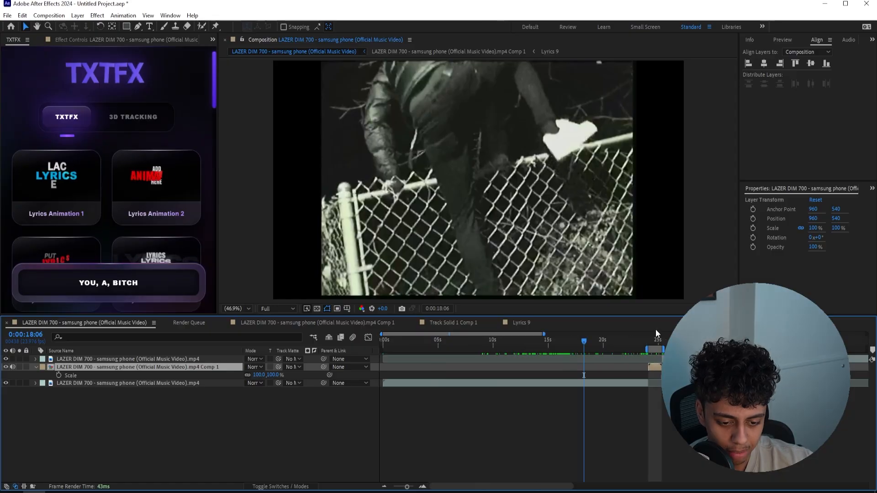
Add an adjustment layer above the music video clips and go to just before the cut near 0:00:29:16
drag(589, 340, 581, 340)
click(425, 487)
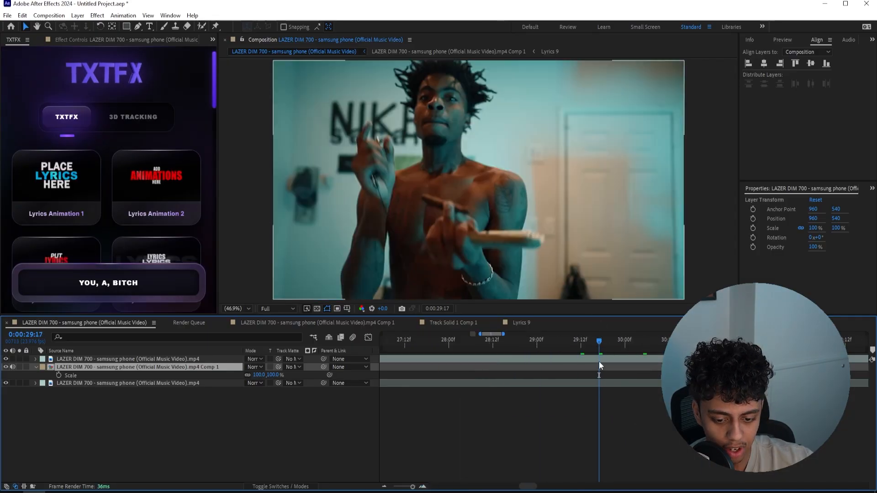
click(599, 360)
key(ctrl+alt+y)
drag(599, 342, 569, 337)
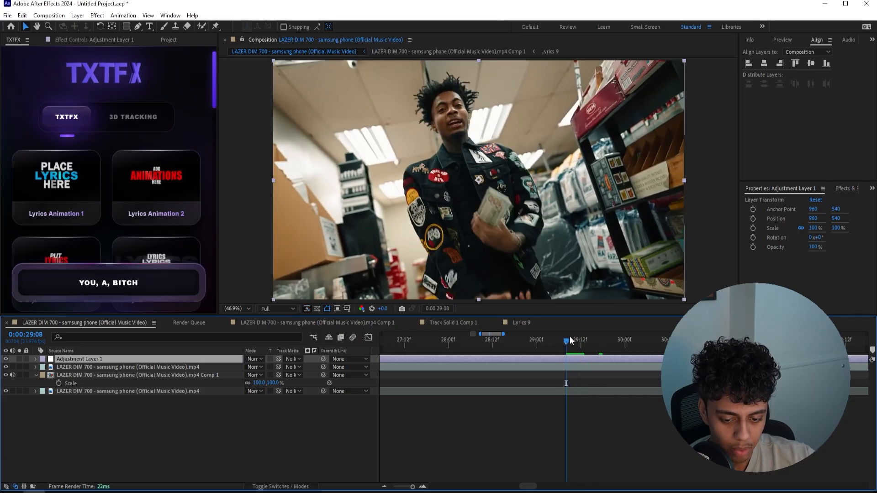
Apply S_Hotspots to the adjustment layer and start keyframing its Threshold at 0 before the cut
key(ctrl+space)
text(s_hot)
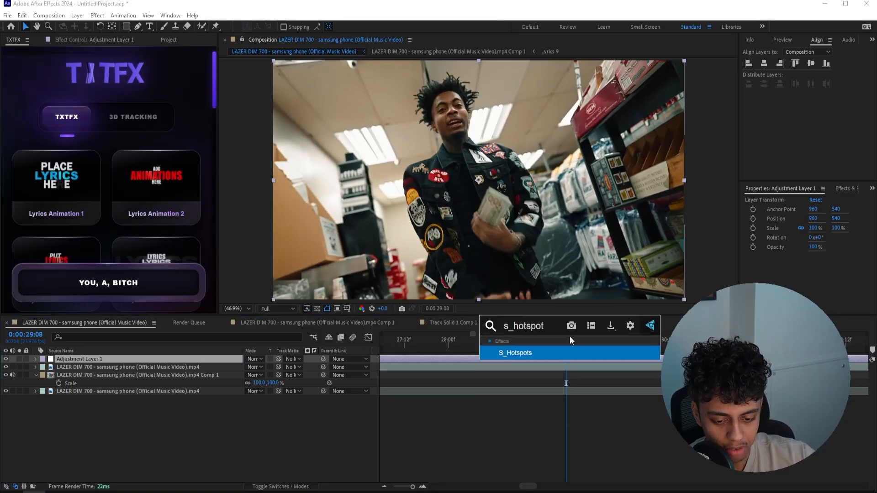
key(Return)
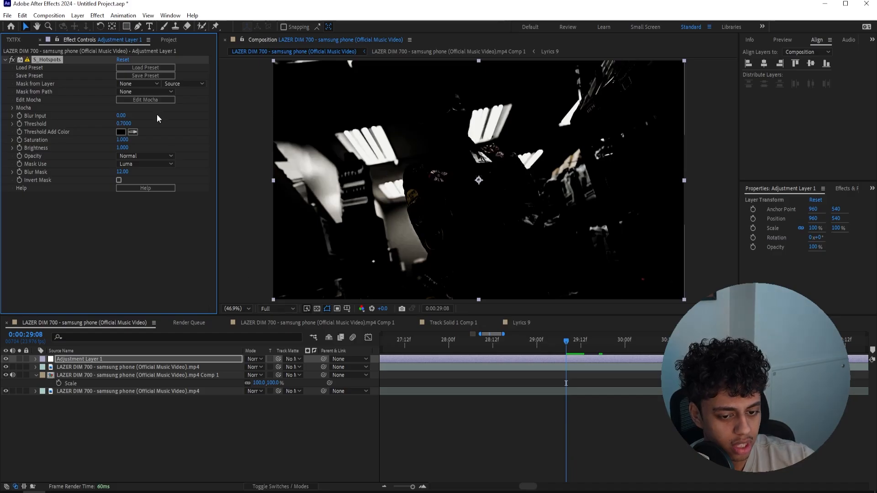
drag(123, 125, 86, 124)
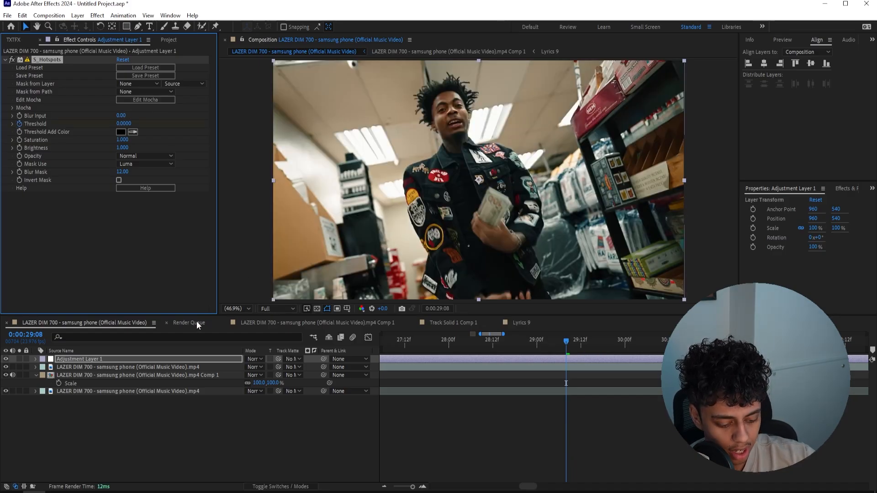
key(u)
Keyframe the S_Hotspots Threshold to 0.5 at 0:00:29:16 and back to 0 at 0:00:30:03
drag(571, 339, 596, 345)
drag(123, 124, 139, 125)
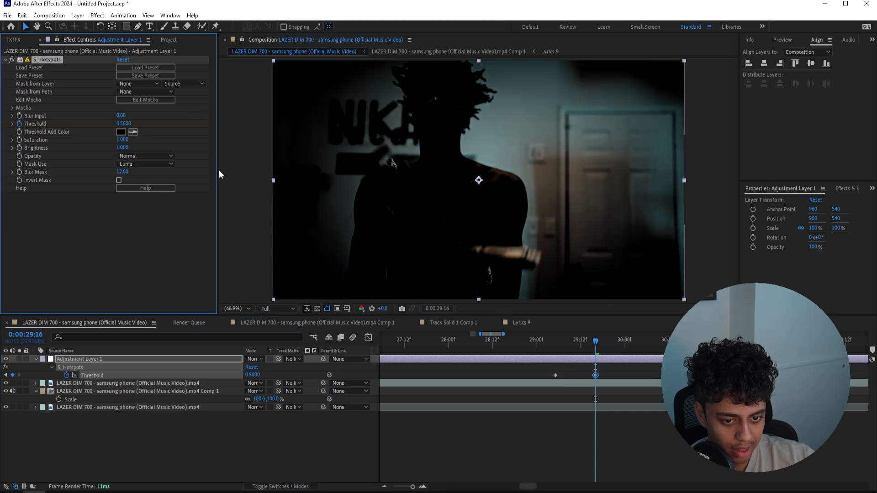
drag(600, 343, 637, 341)
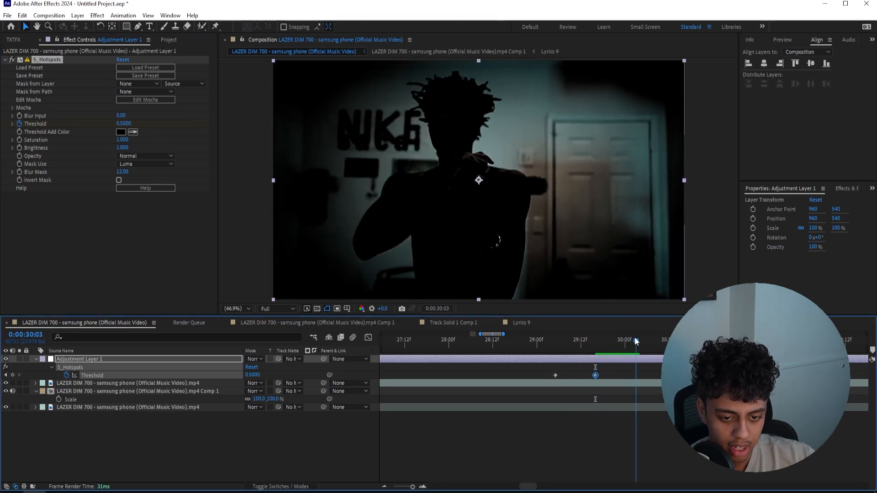
click(125, 124)
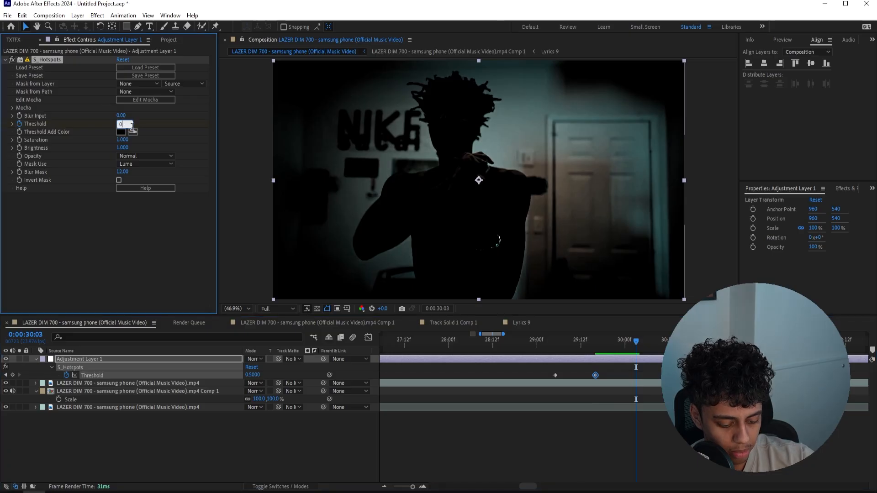
text(0)
key(Return)
Play back the S_Hotspots transition from about 0:00:29:05
drag(636, 342, 559, 349)
key(space)
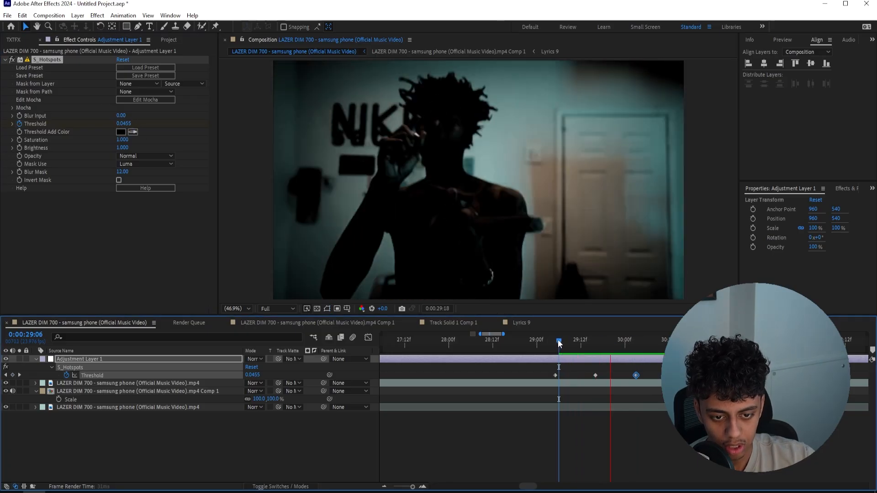
click(555, 343)
key(space)
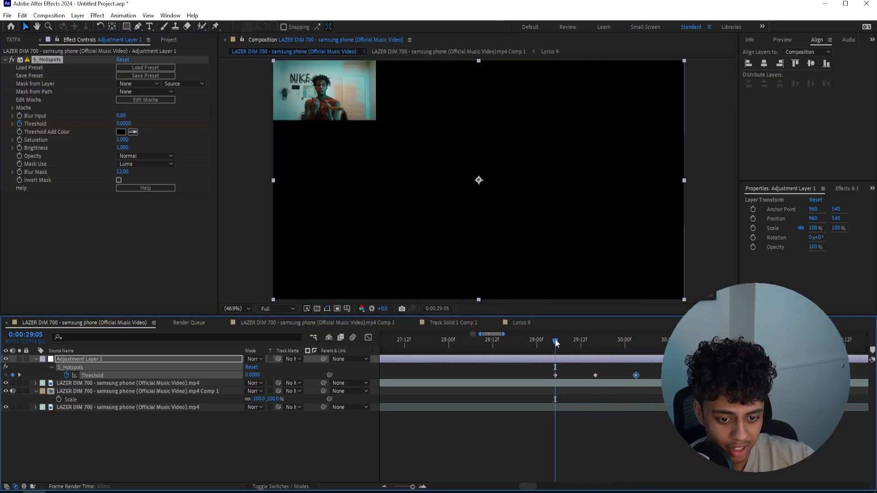
Apply Directional Blur to the adjustment layer
key(ctrl+space)
text(direct)
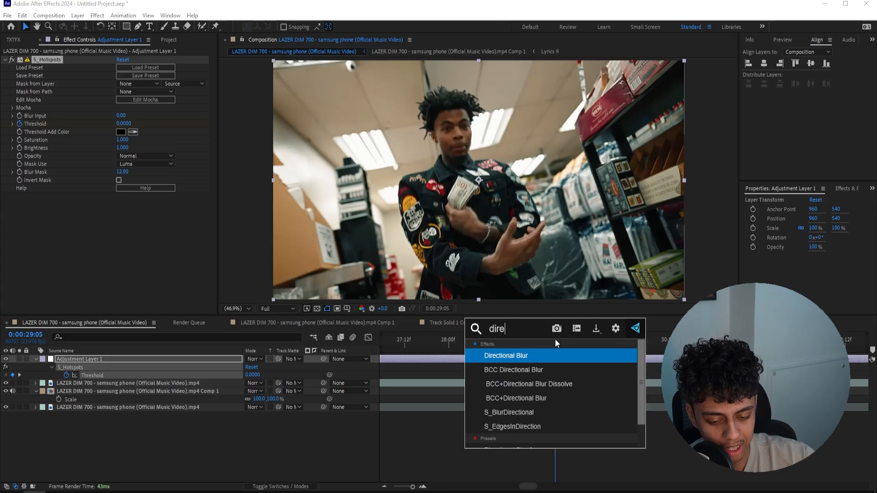
key(Return)
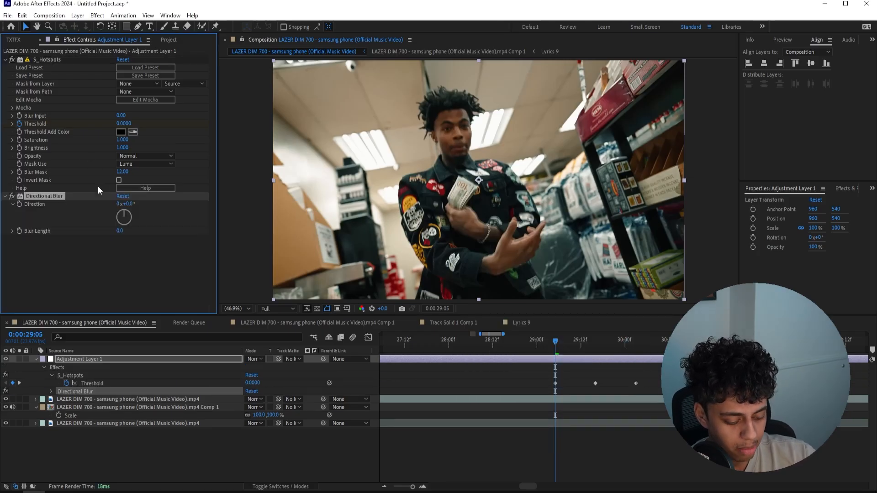
Apply Minimax to the adjustment layer and set its direction to Just Vertical
key(ctrl+space)
text(mini)
key(Return)
click(161, 272)
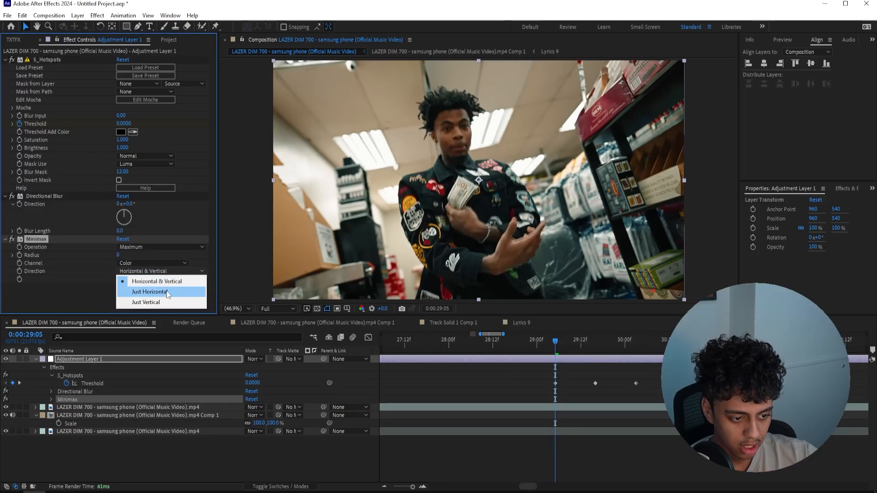
click(157, 301)
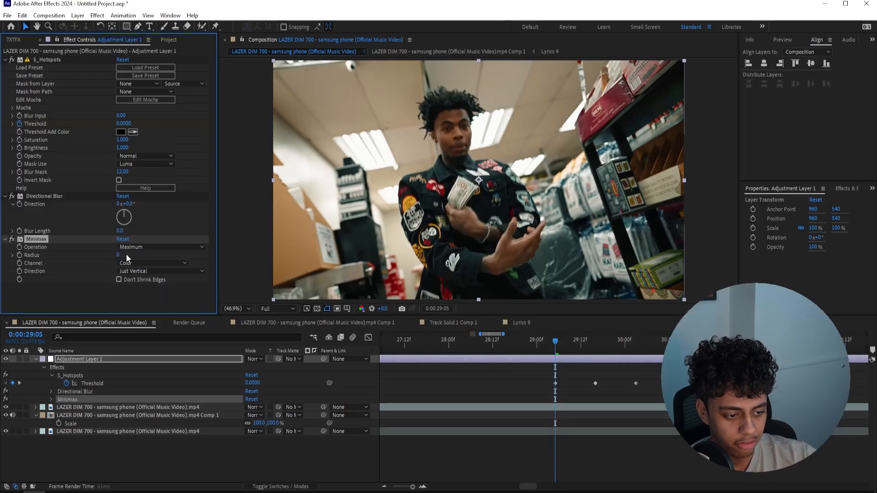
Set the Minimax Radius to 117 with a keyframe at 0:00:29:16, and remove the Directional Blur effect
click(596, 343)
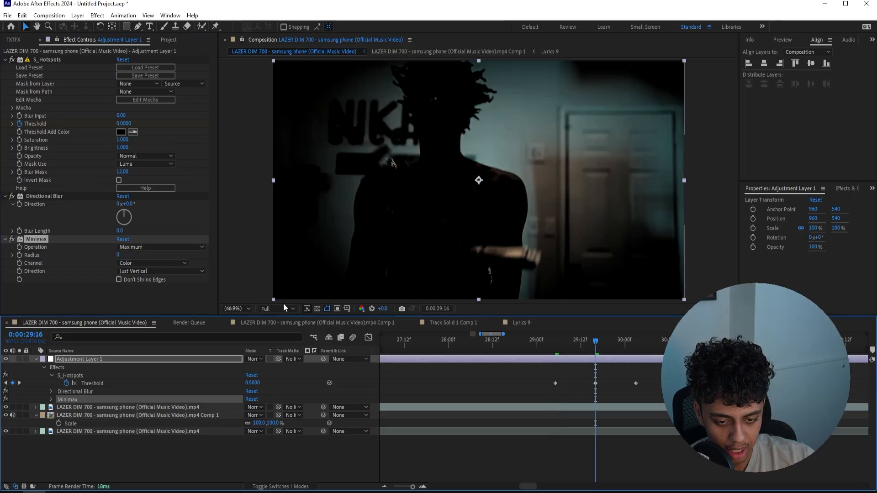
drag(119, 255, 164, 249)
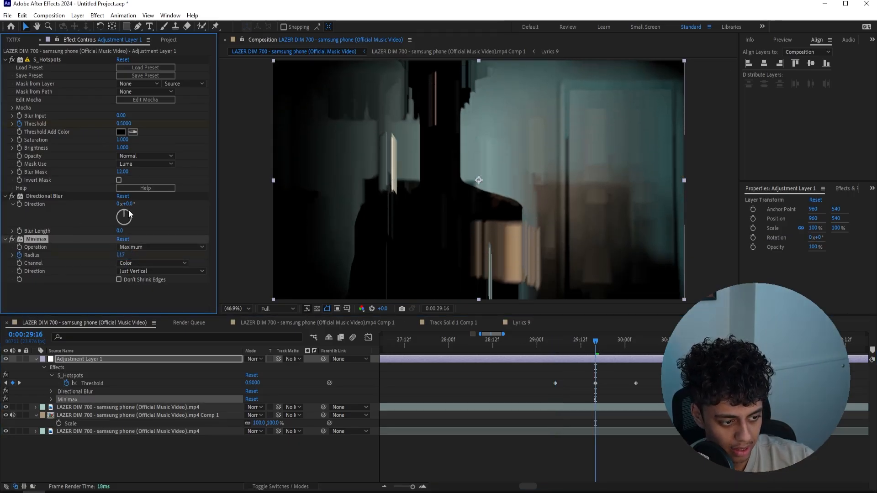
click(57, 196)
key(Delete)
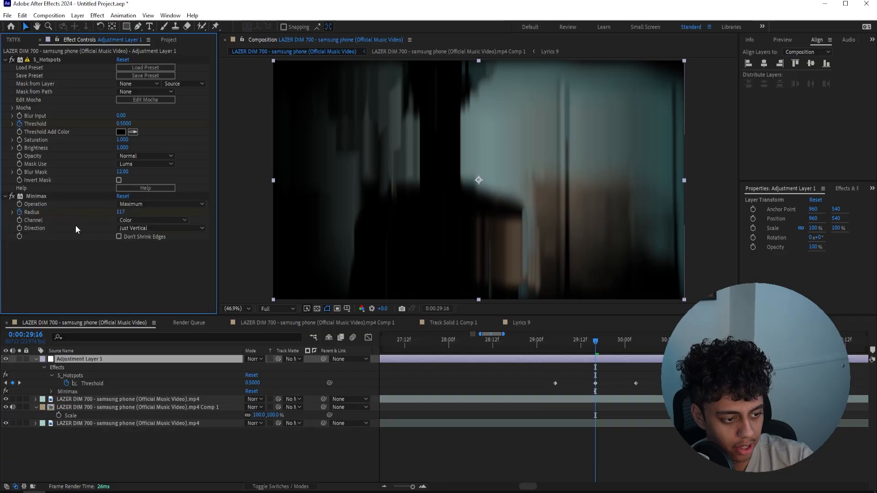
Keyframe the Minimax Radius to 0 at 0:00:29:05 and at 0:00:30:03
click(545, 343)
drag(547, 348, 556, 345)
click(122, 213)
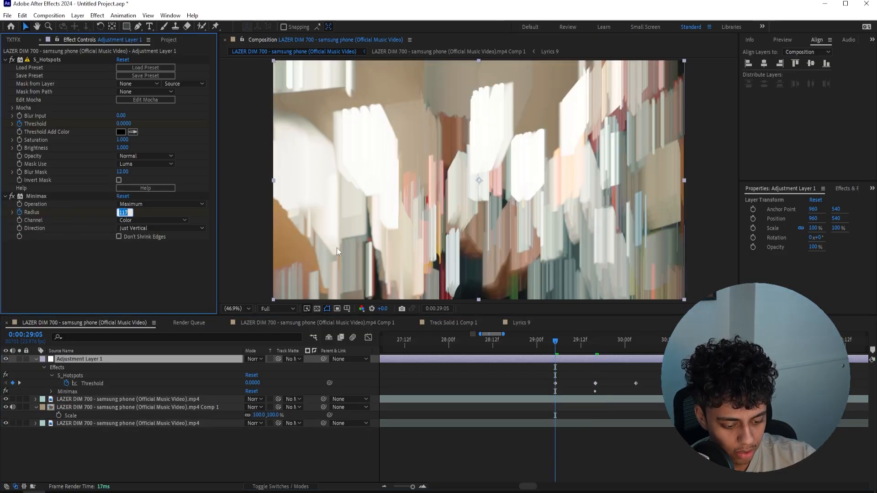
text(0)
key(Return)
drag(623, 340, 633, 341)
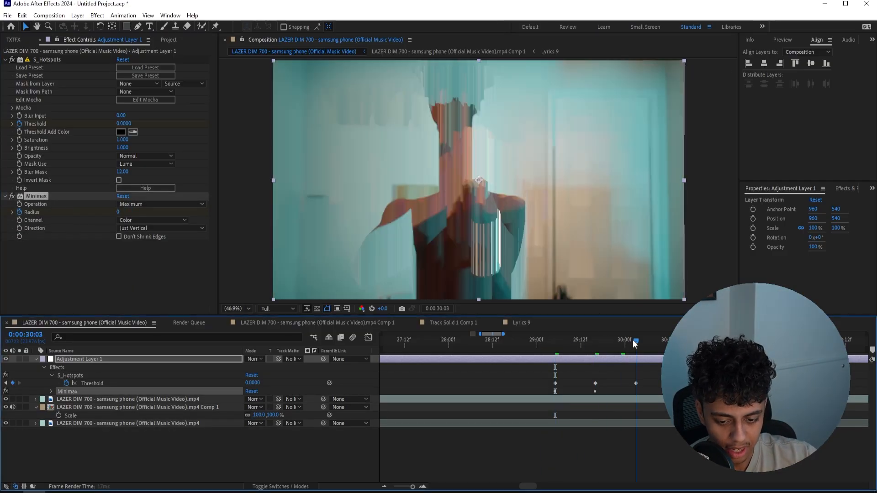
click(120, 212)
text(0)
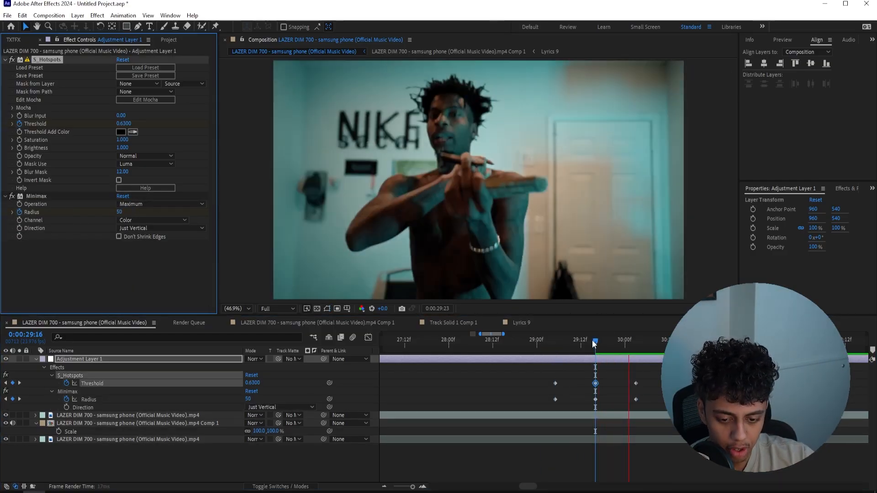
Apply Easy Ease to all Threshold and Radius keyframes and scrub the start of the transition
click(590, 342)
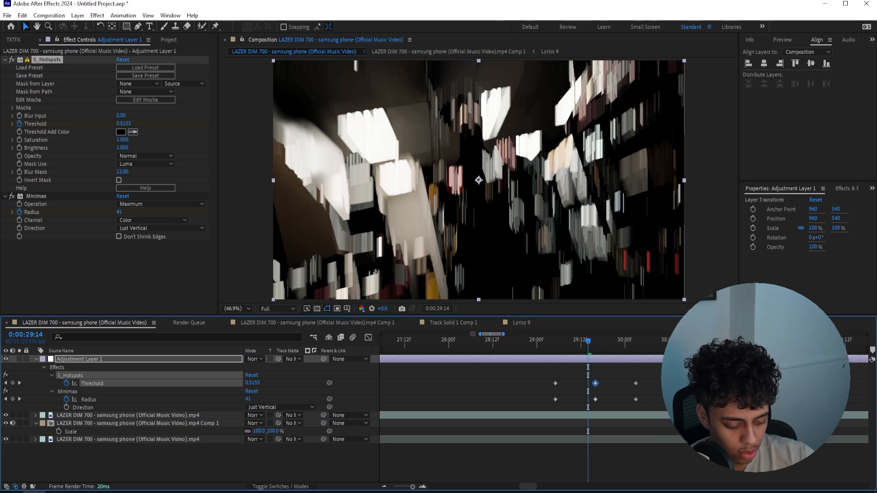
drag(662, 378, 551, 408)
key(F9)
drag(589, 344, 555, 341)
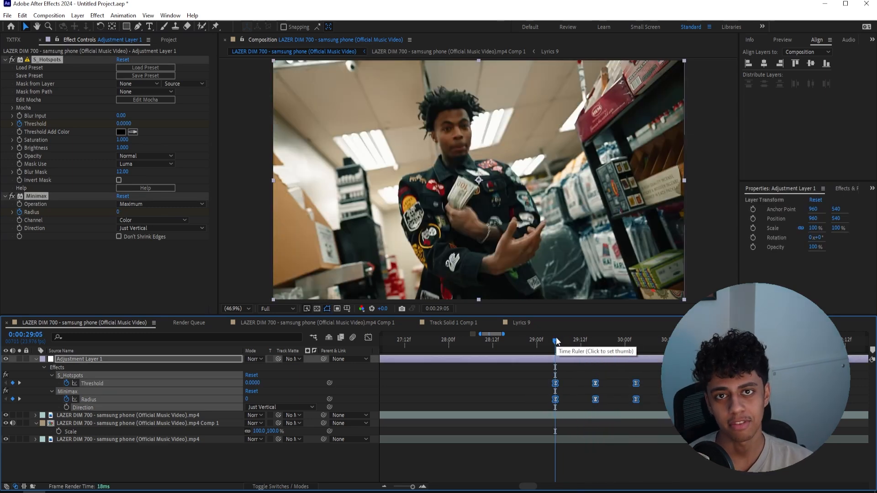
drag(557, 341, 562, 342)
click(565, 388)
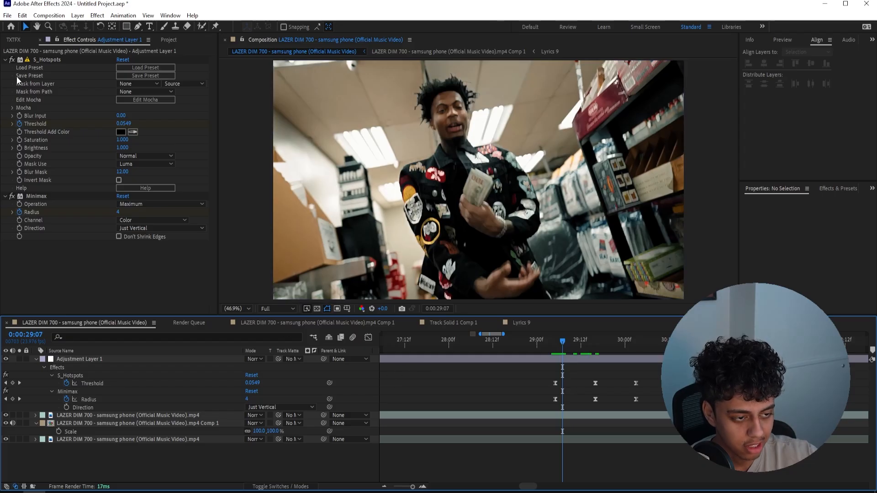
Apply Levels to the adjustment layer and place it between S_Hotspots and Minimax
click(602, 360)
key(ctrl+space)
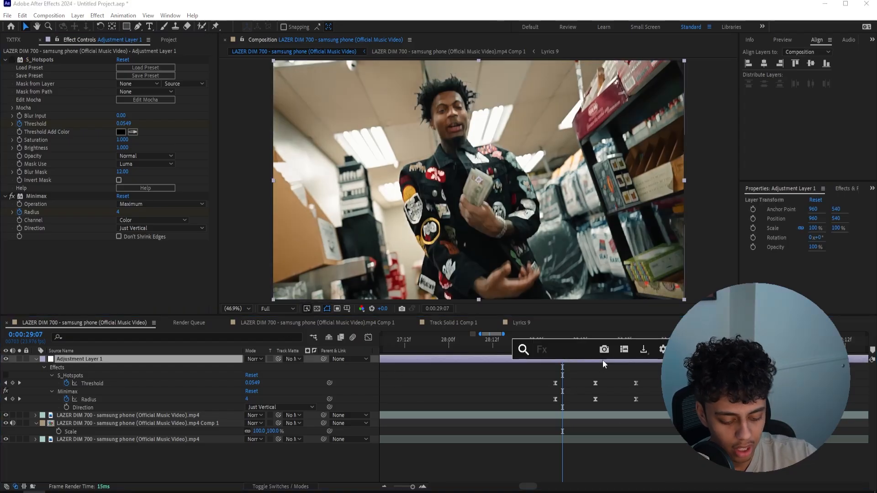
text(levels)
key(Return)
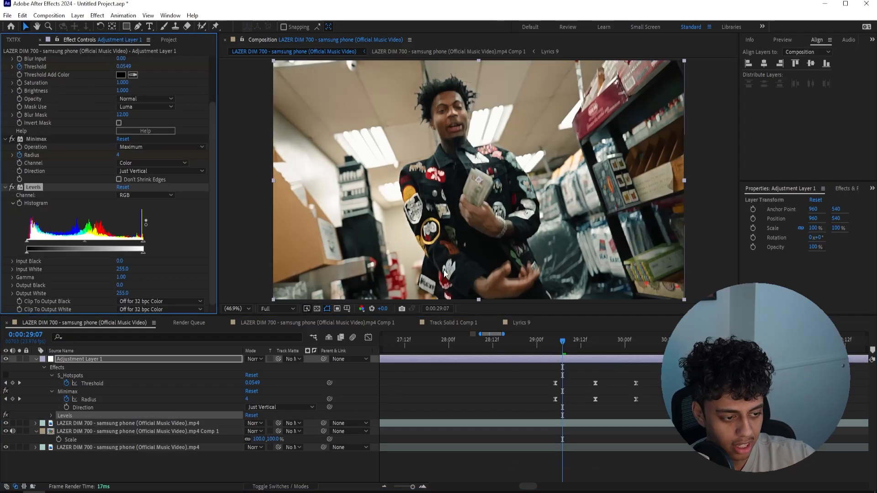
drag(31, 185, 34, 136)
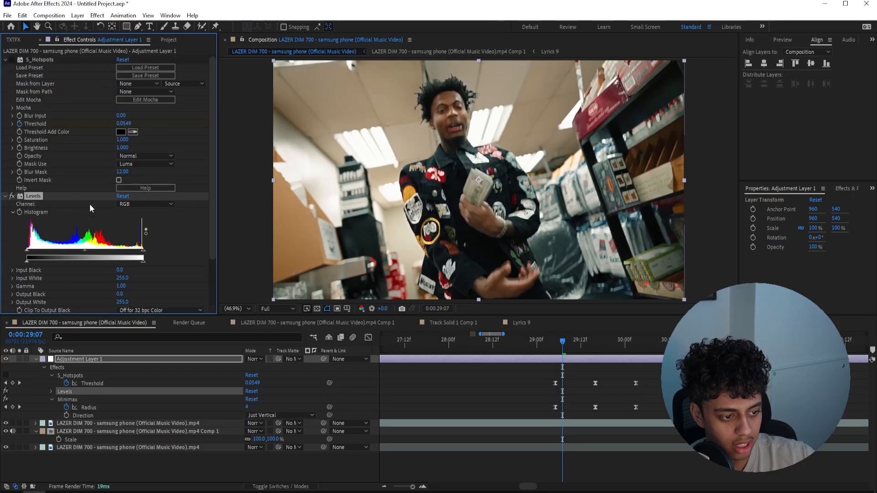
Keyframe the Levels histogram from default at 0:00:29:05 to Input Black about 126 and Input White about 209 at 0:00:29:16
click(555, 341)
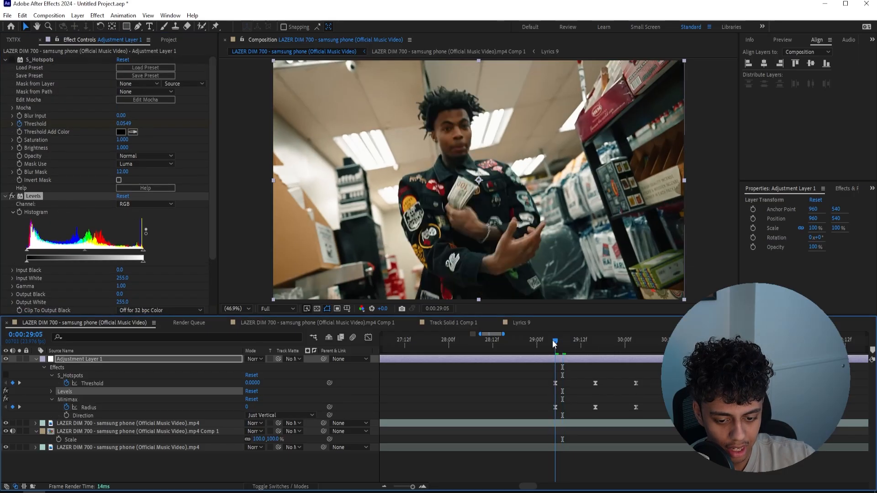
click(21, 215)
click(594, 343)
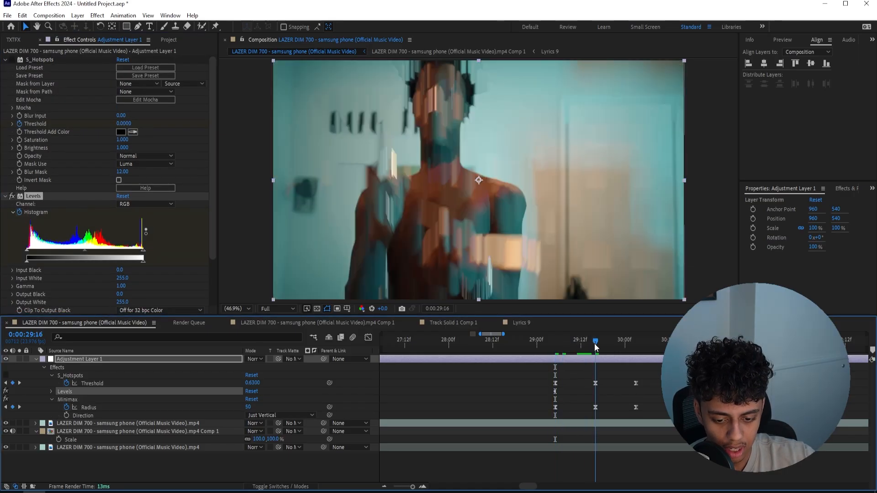
drag(26, 250, 67, 251)
mouse_move(144, 252)
mouse_down()
mouse_move(78, 251)
mouse_move(127, 254)
mouse_up()
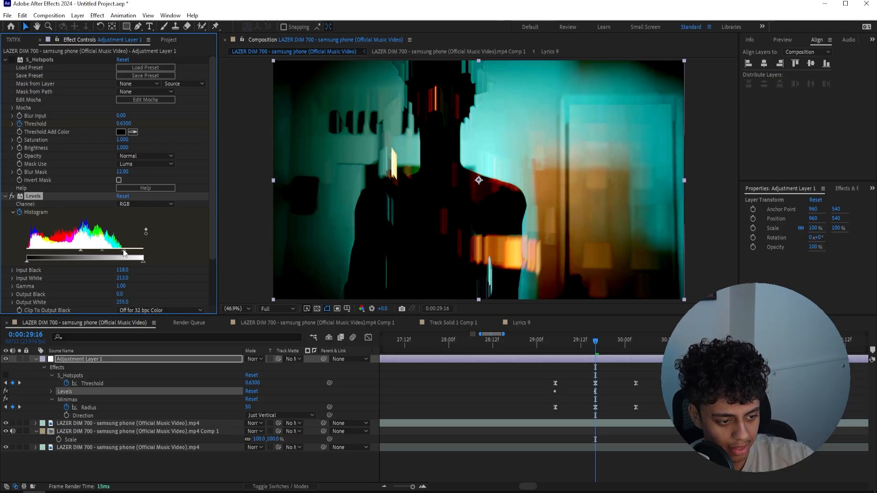
Reset Levels to its defaults at 0:00:30:03 and preview the transition from 0:00:29:03
click(633, 343)
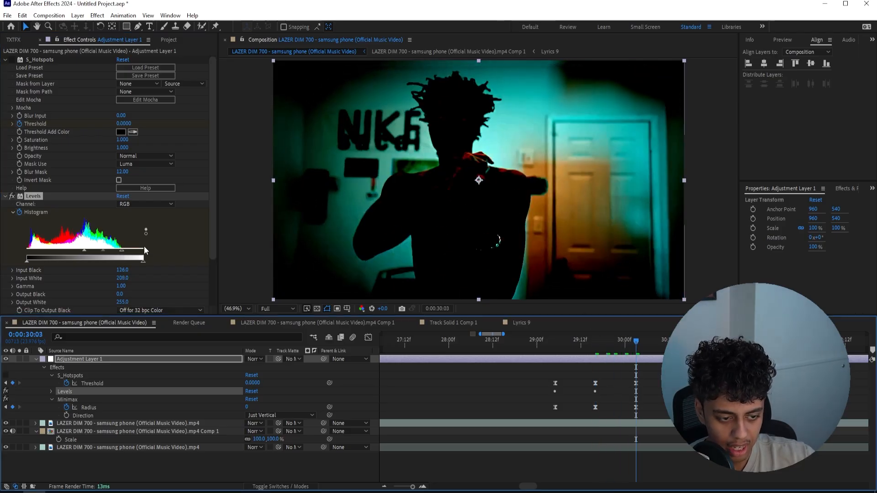
click(123, 196)
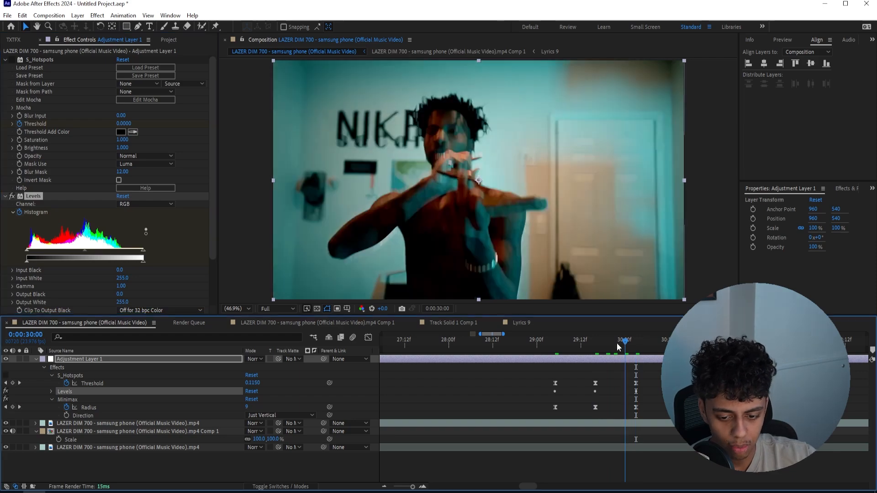
click(558, 343)
drag(558, 344, 547, 343)
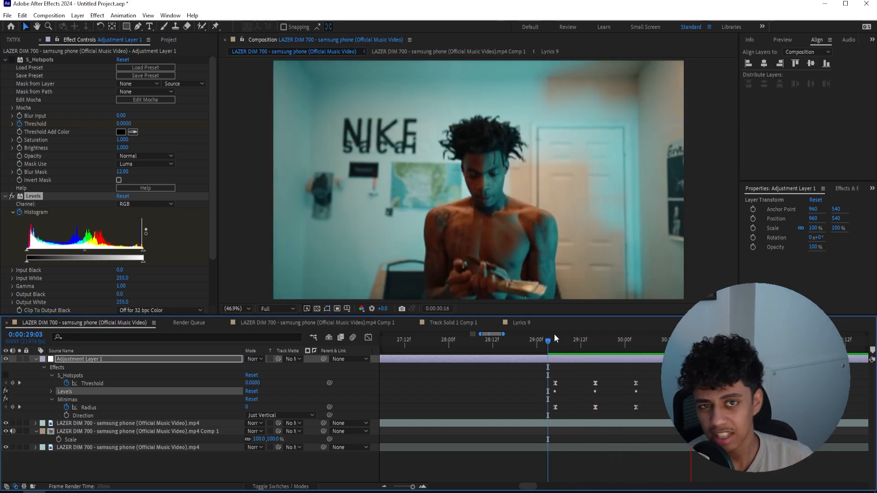
Apply Curves to the adjustment layer at 0:00:29:16, shape a contrast S-curve and enable keyframing for it
drag(560, 340, 595, 343)
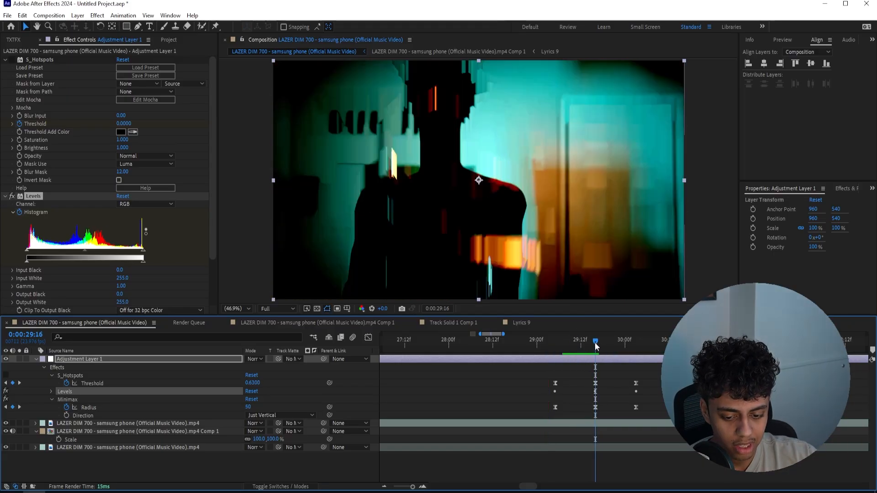
key(ctrl+space)
text(curv)
key(Return)
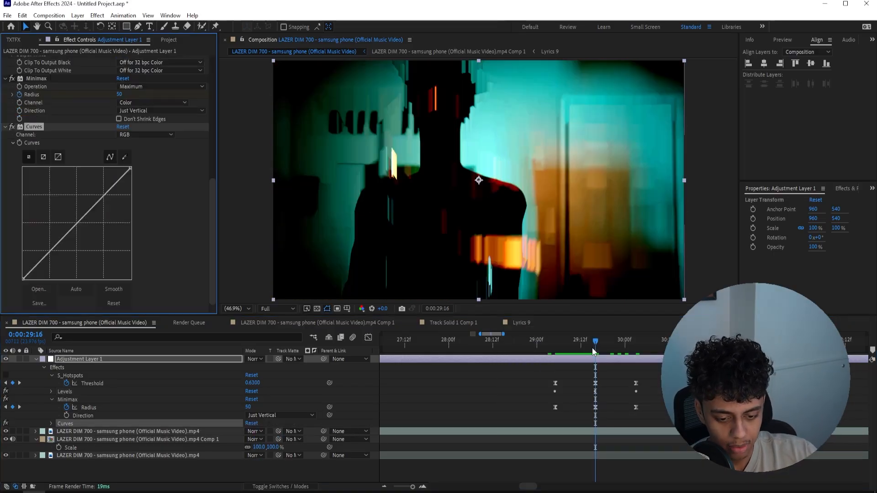
drag(82, 247, 91, 212)
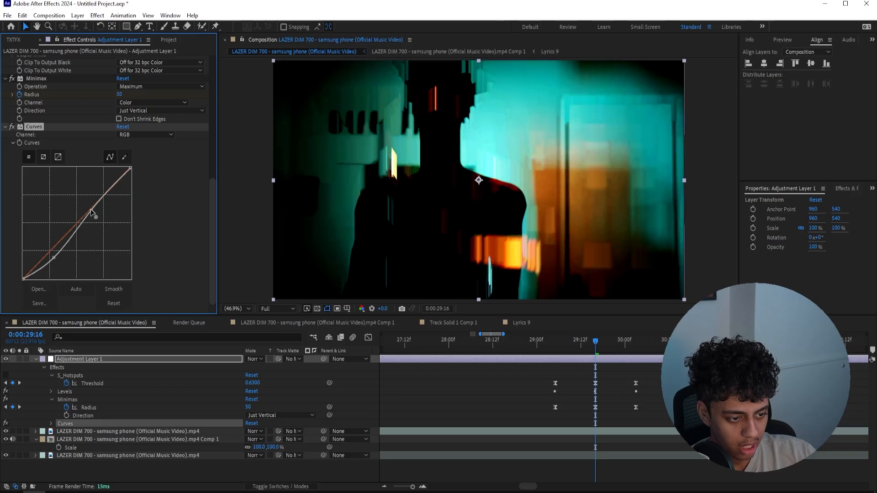
drag(58, 257, 57, 261)
click(19, 143)
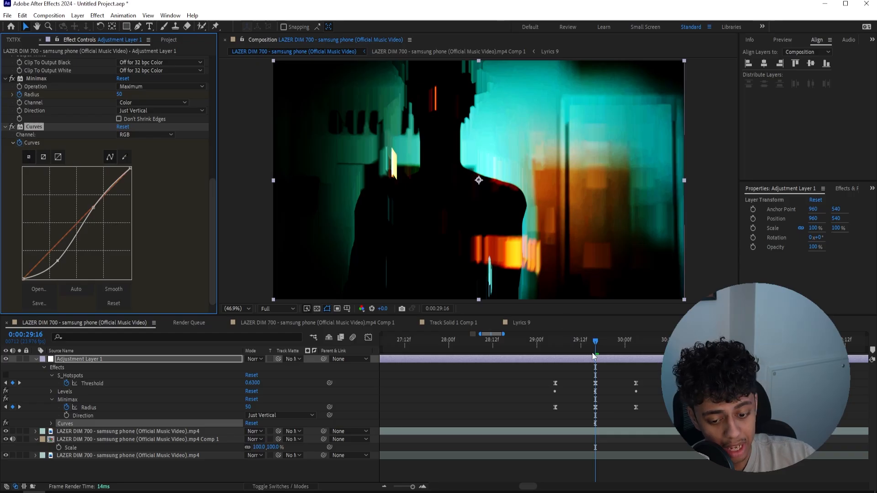
Keyframe Curves back to its default straight line at 0:00:29:05 and 0:00:30:03, and preview the transition from 0:00:29:05
click(557, 341)
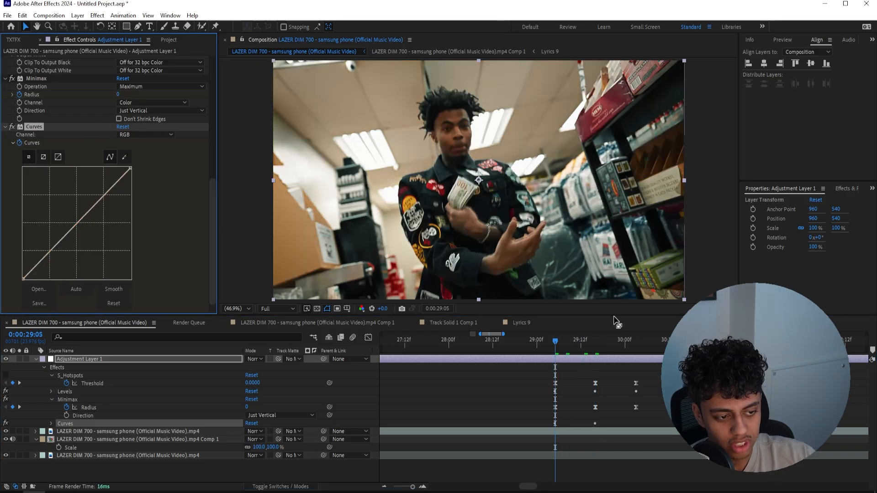
drag(617, 340, 636, 341)
click(123, 127)
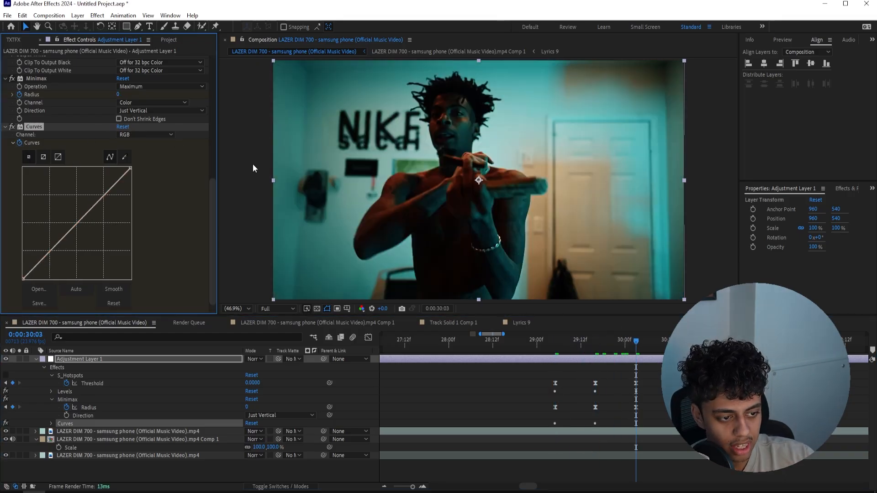
click(554, 341)
key(space)
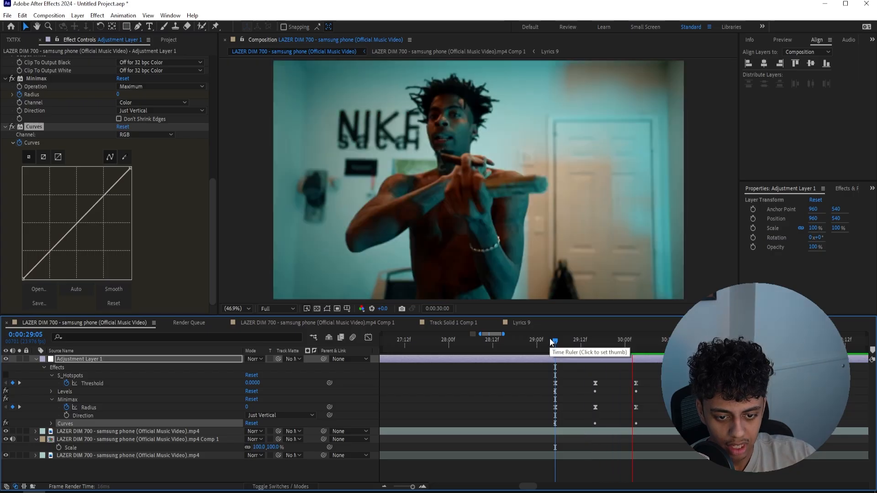
Apply the Tint effect to the adjustment layer
click(569, 343)
key(ctrl+space)
text(taint)
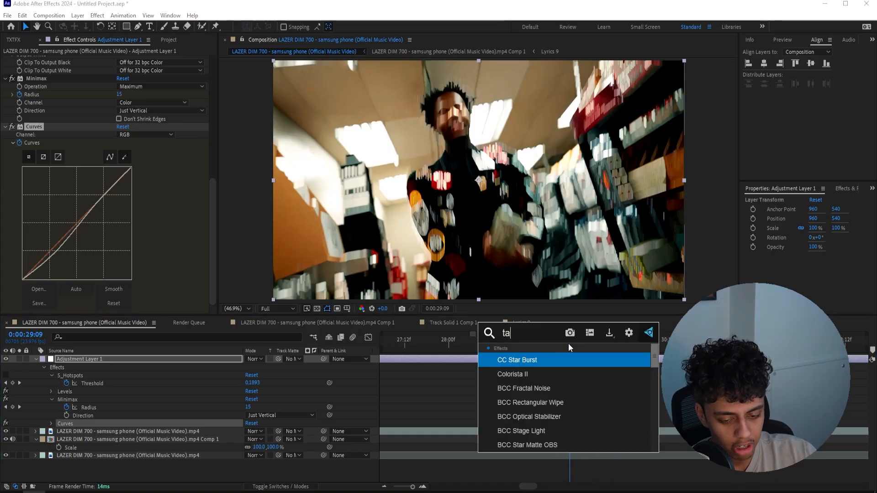
key(ctrl+a)
text(tint)
key(Return)
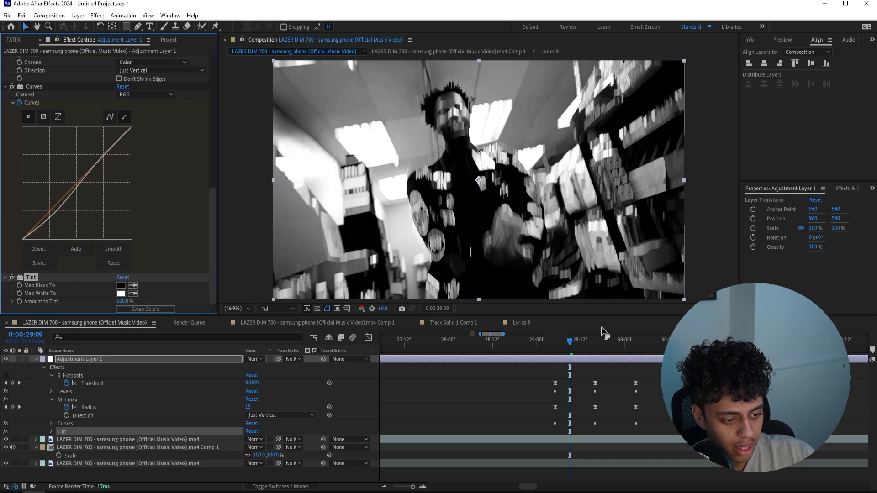
Keyframe Tint's Amount to Tint from 0% at 0:00:29:05 to 100% at 0:00:29:16
drag(574, 344, 555, 344)
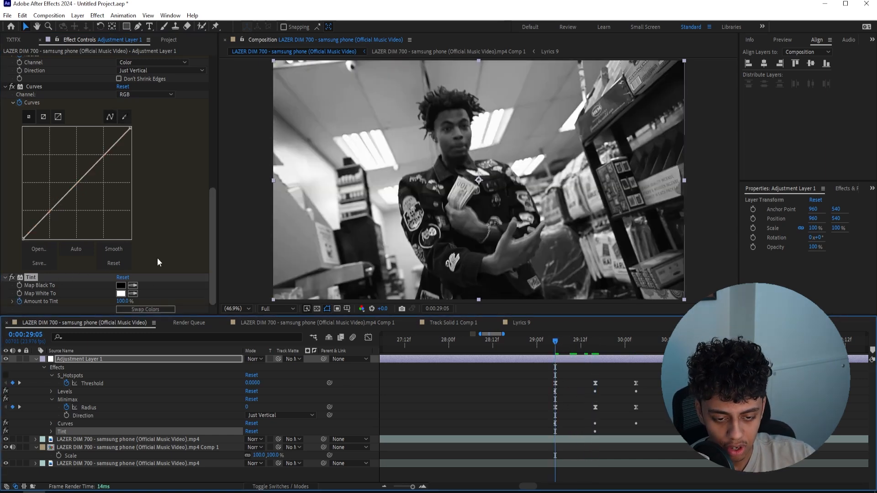
click(123, 302)
text(9)
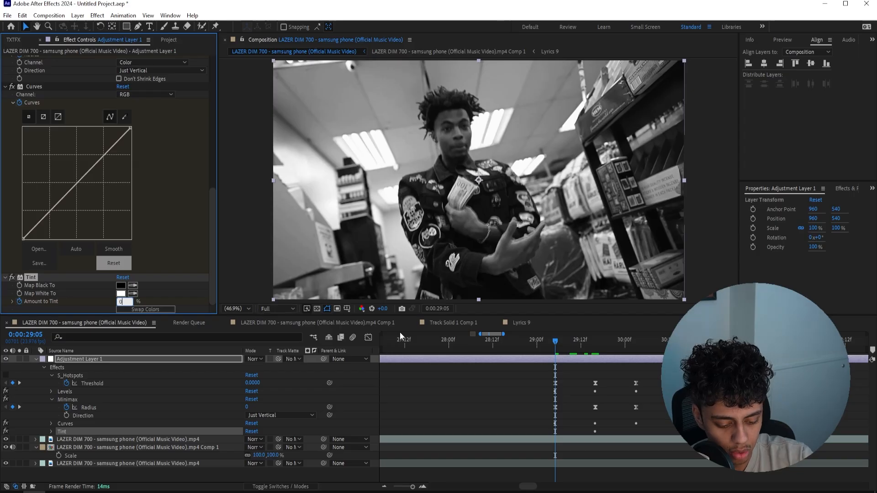
key(Return)
click(637, 342)
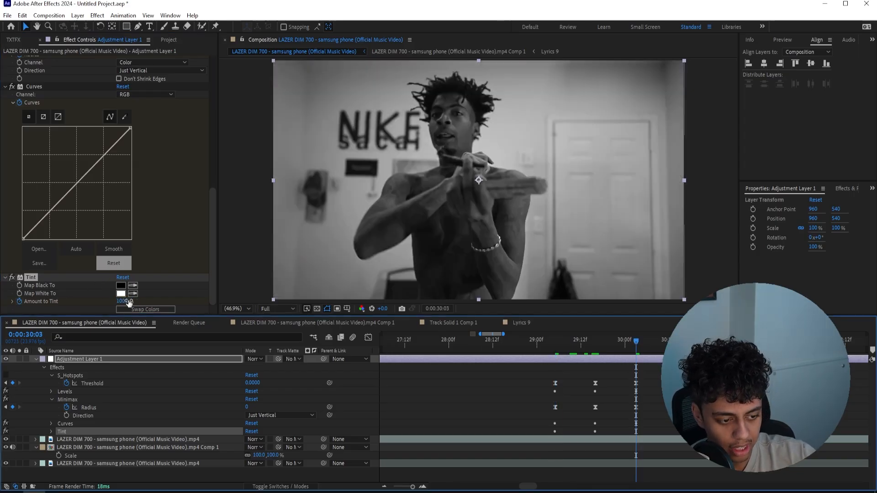
click(560, 341)
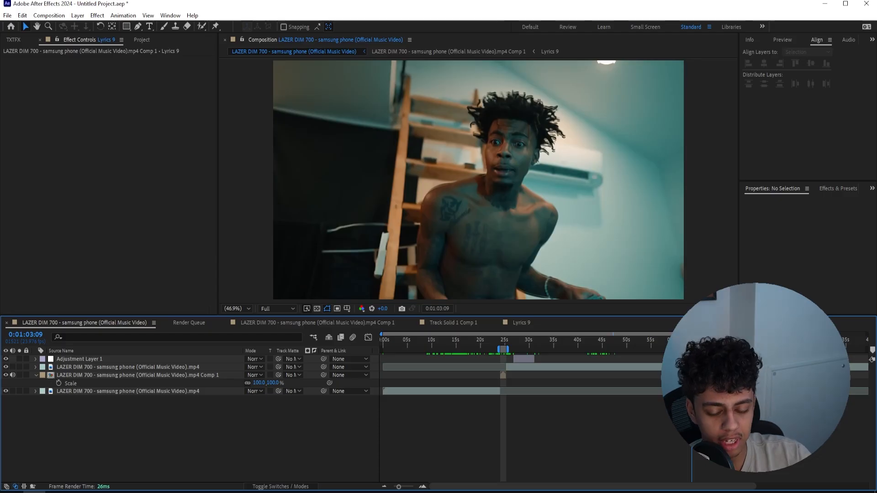
Roto Brush the crouching man out of the parking-lot clip at 0:01:25:14 and return to the composition view
key(space)
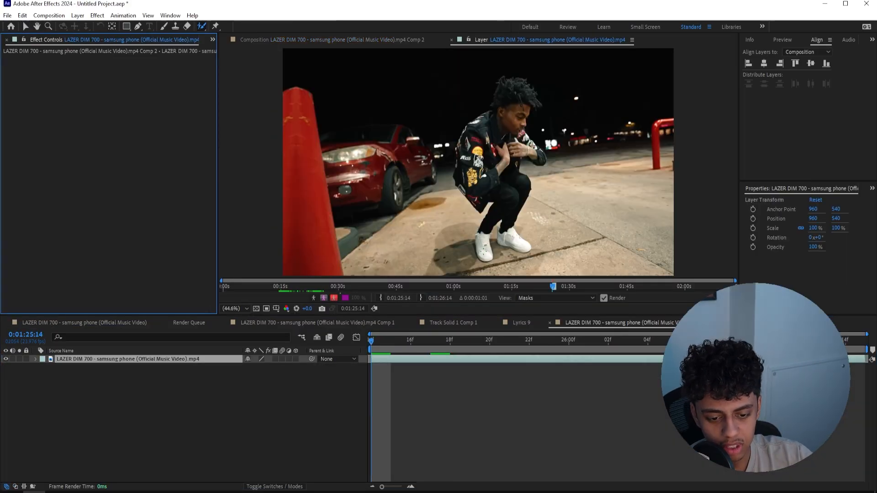
drag(483, 250, 499, 214)
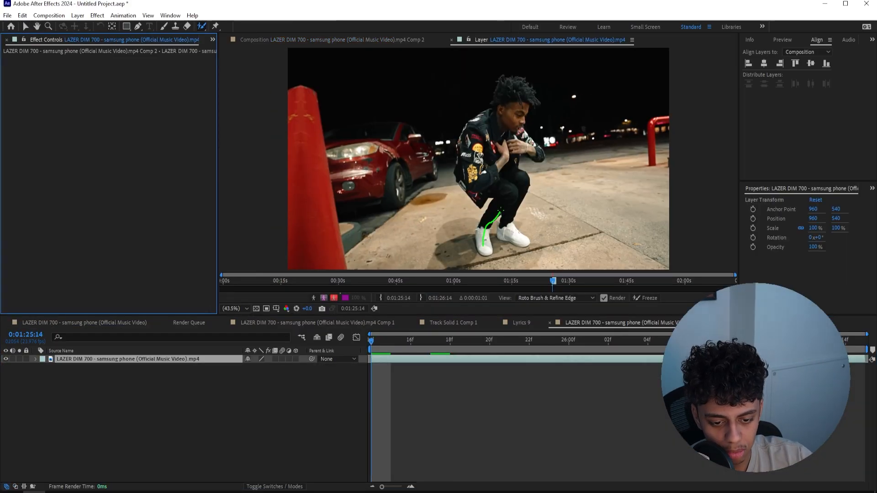
click(452, 40)
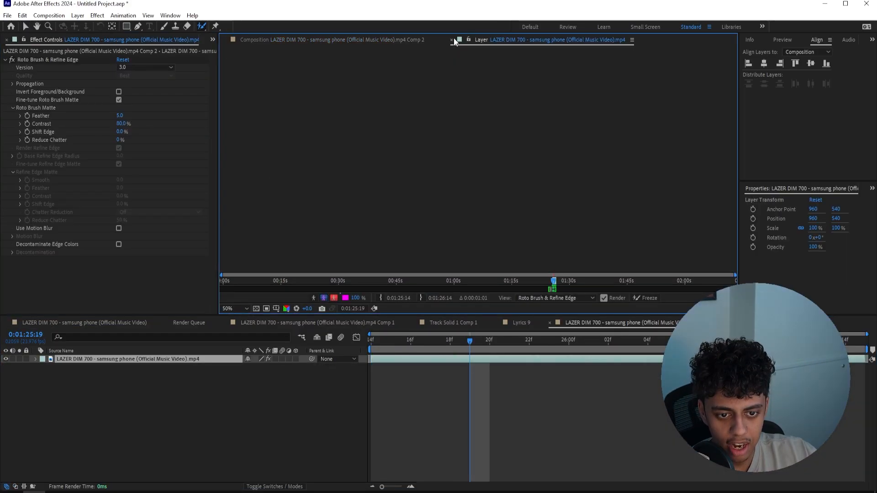
Apply Refine Soft Matte to the rotoscoped clip and set its Feather to 6
key(ctrl+space)
text(refine sof)
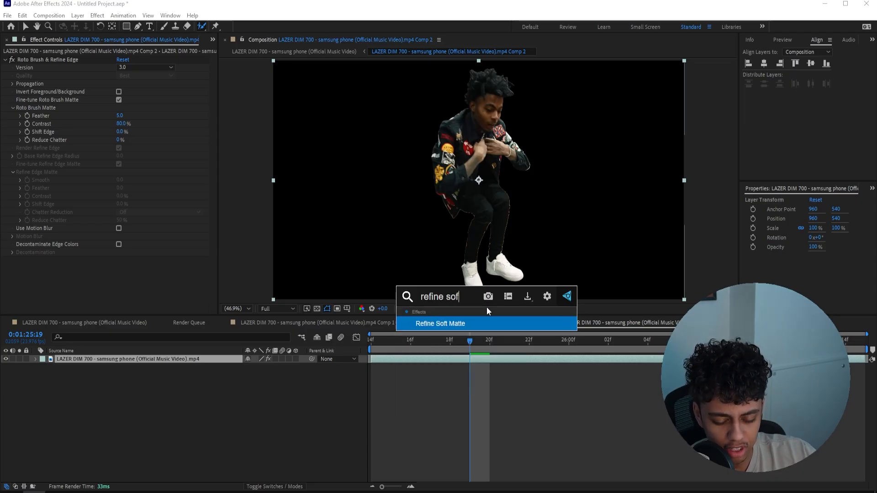
key(Return)
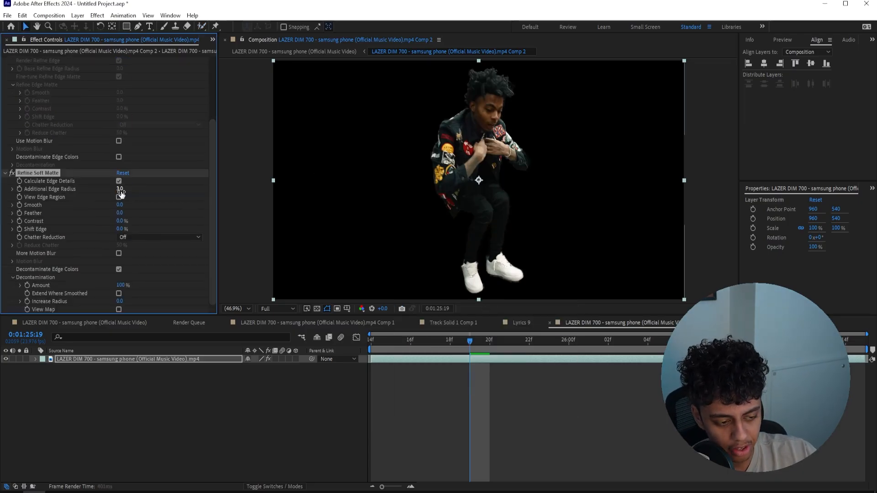
click(119, 214)
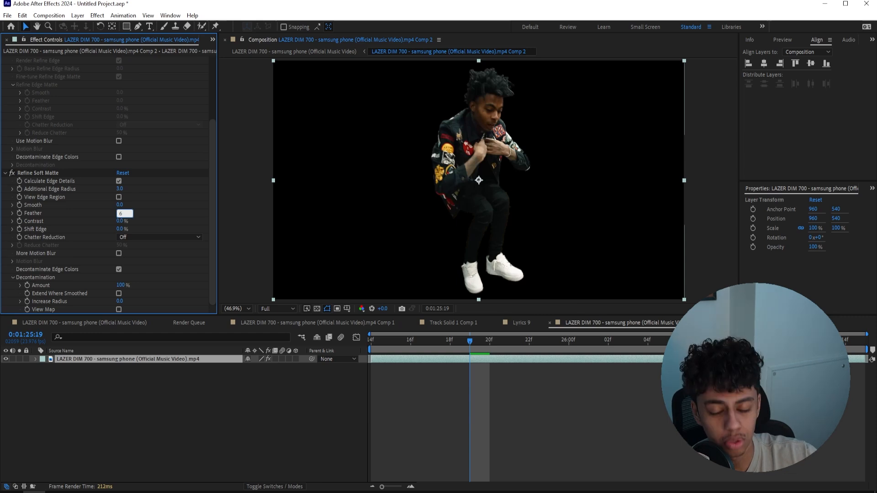
key(Return)
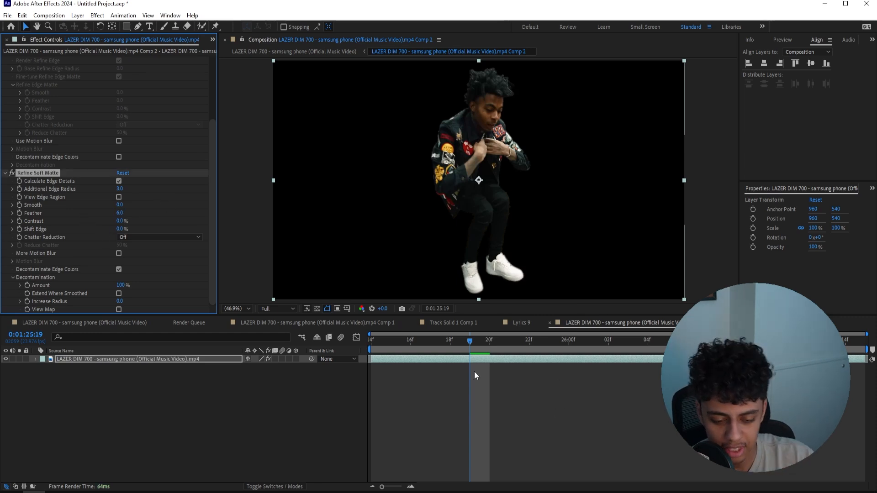
Duplicate the rotoscoped layer and delete all effects from the lower copy to bring back the background
drag(479, 342, 411, 342)
click(424, 360)
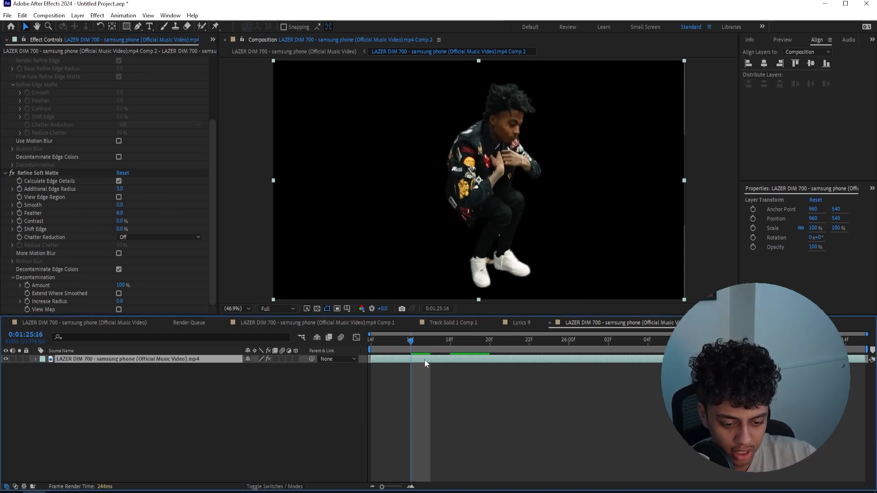
key(ctrl+d)
click(417, 367)
click(45, 259)
key(ctrl+a)
key(Delete)
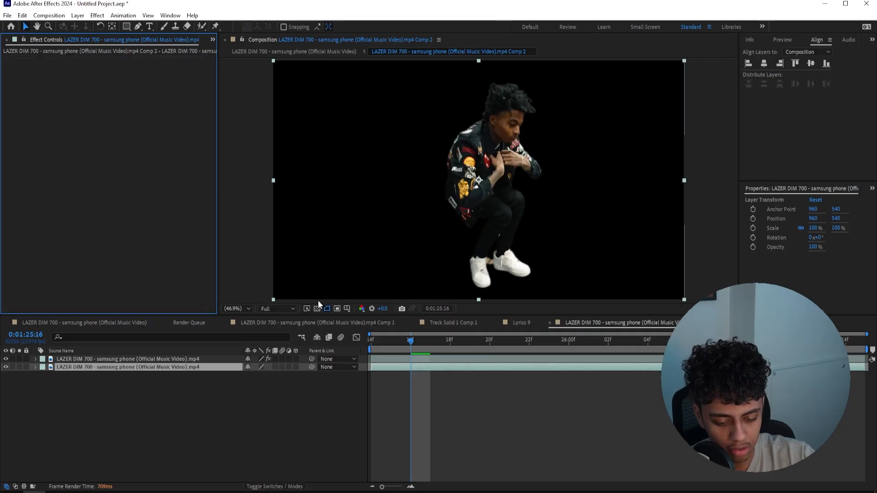
Apply S_WarpVortex to the lower background layer with the playhead at the composition's start, 0:01:25:14
key(Page_Up)
key(Page_Up)
key(Page_Up)
key(Page_Up)
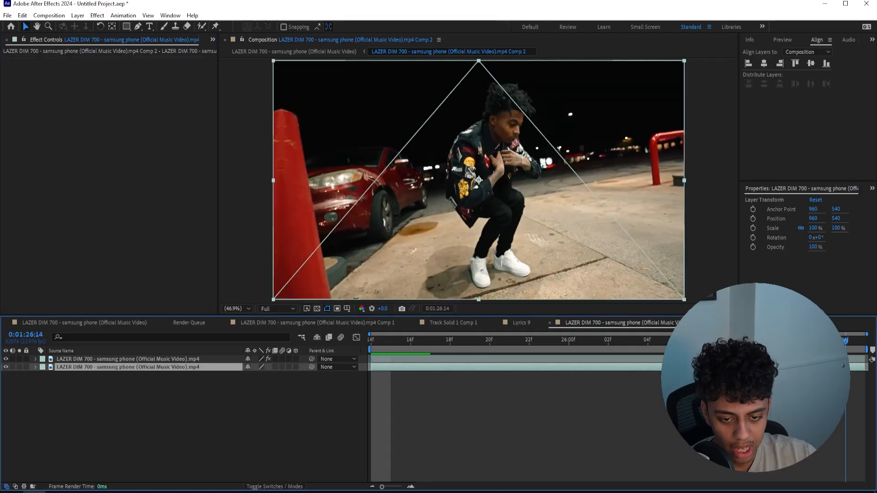
click(336, 376)
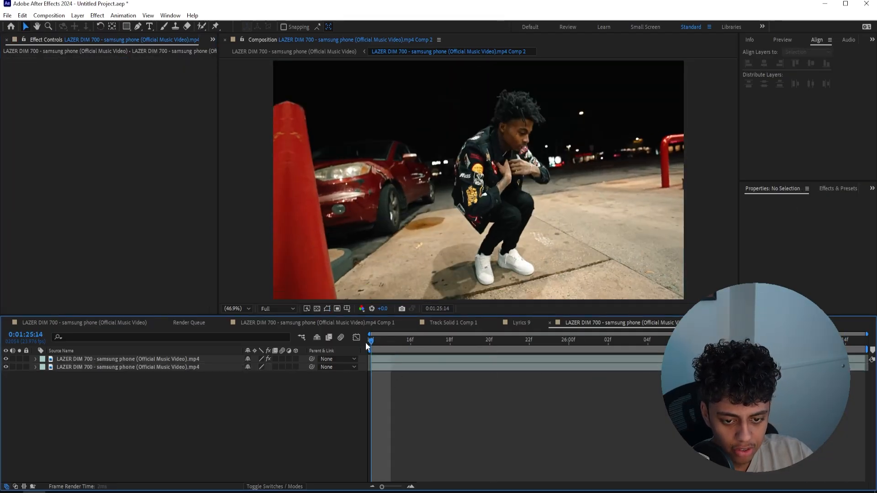
click(412, 365)
key(ctrl+space)
text(s)
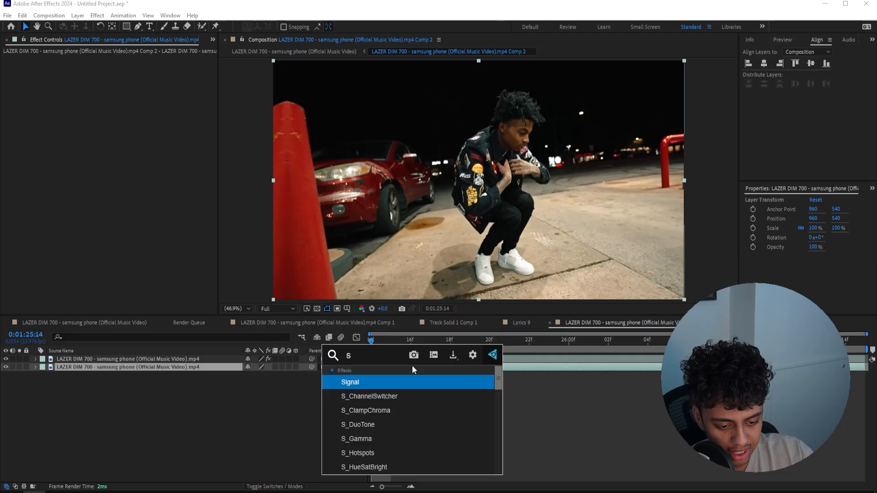
text(_warpvort)
key(Return)
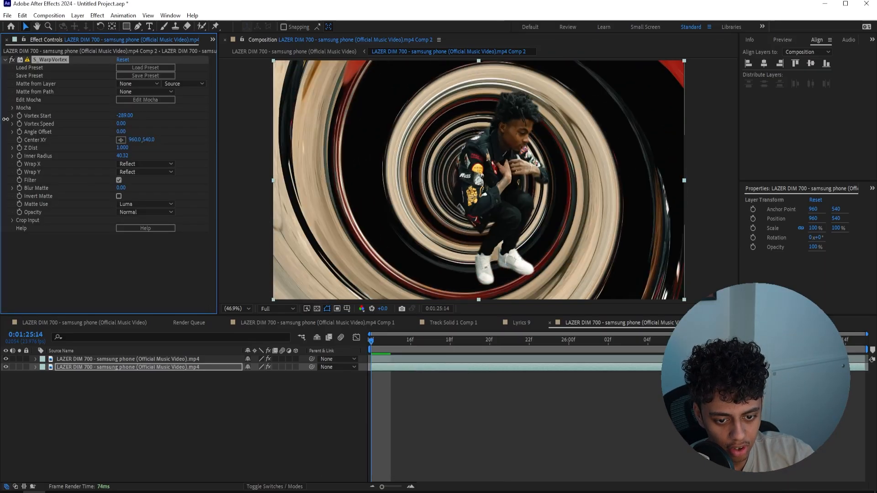
Set S_WarpVortex's Vortex Start to 0 and keyframe it at 0:01:25:14
drag(5, 119, 123, 119)
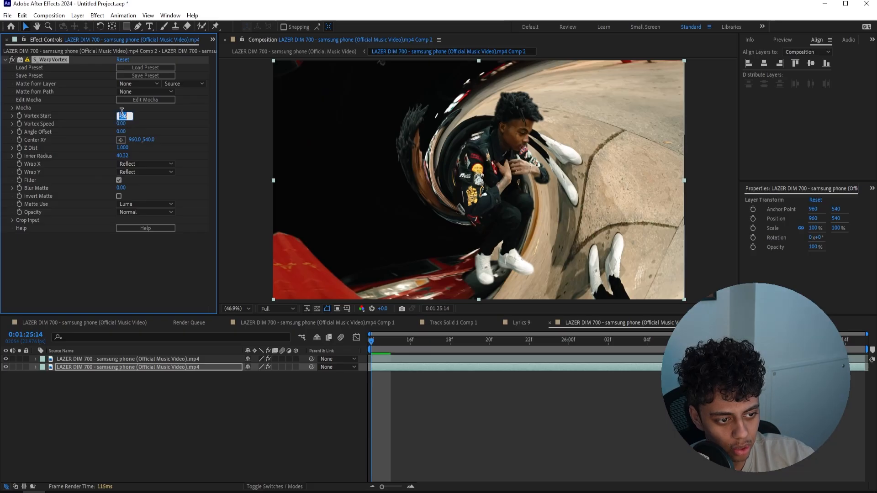
text(0)
key(Return)
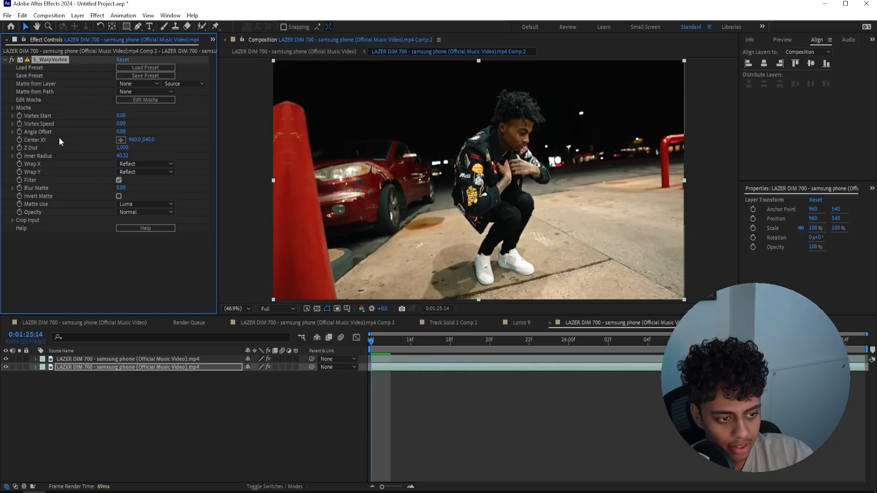
Set Vortex Start to -408 at 0:01:26:14 and preview the swirl from the start of the clip
drag(376, 337, 871, 345)
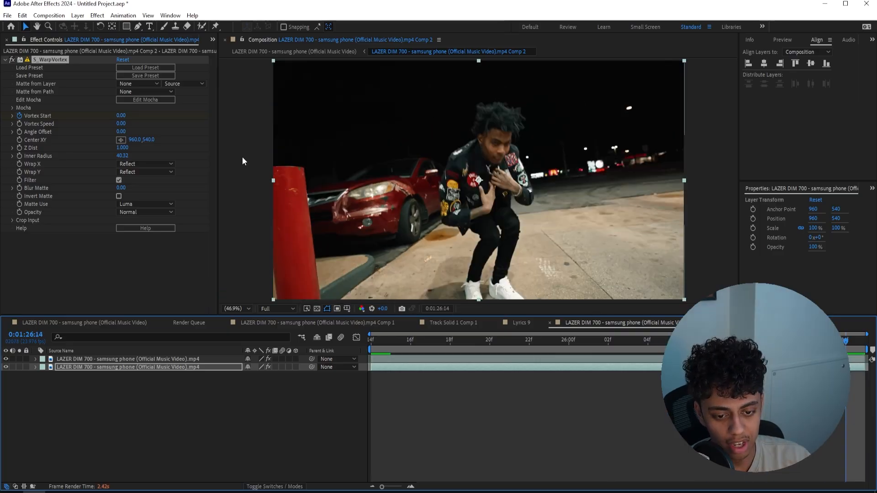
drag(124, 119, 1, 136)
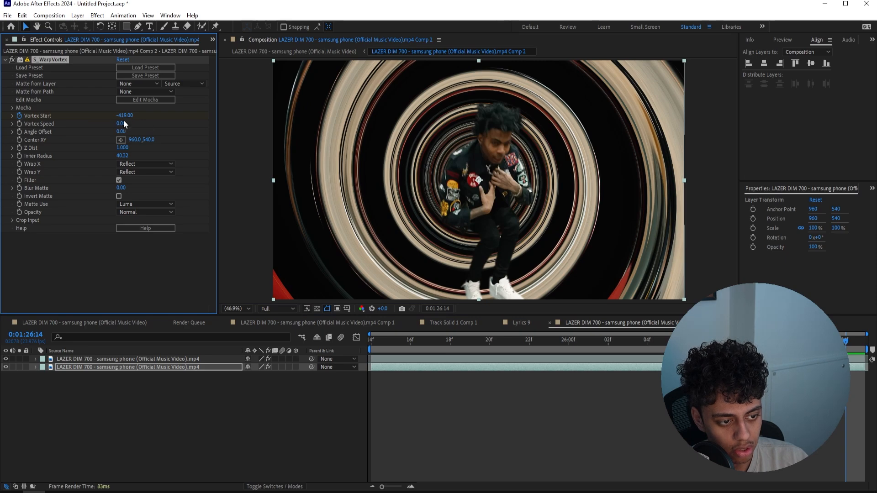
drag(125, 115, 129, 116)
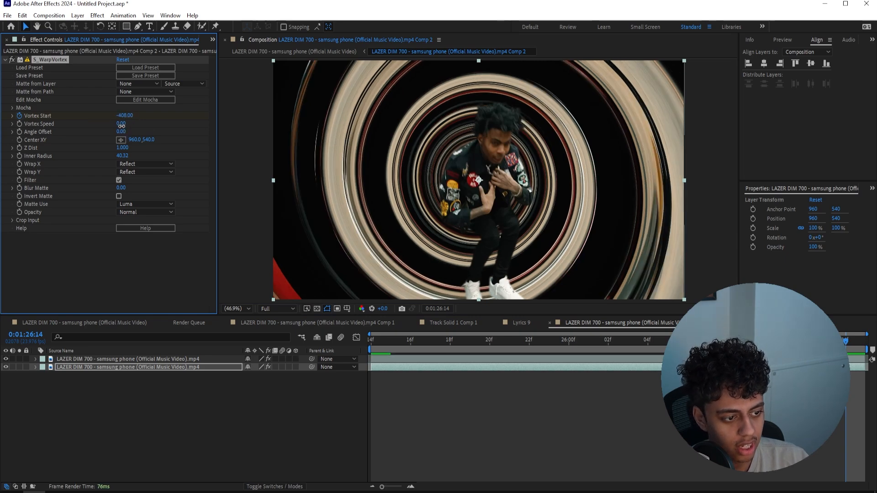
click(380, 349)
key(space)
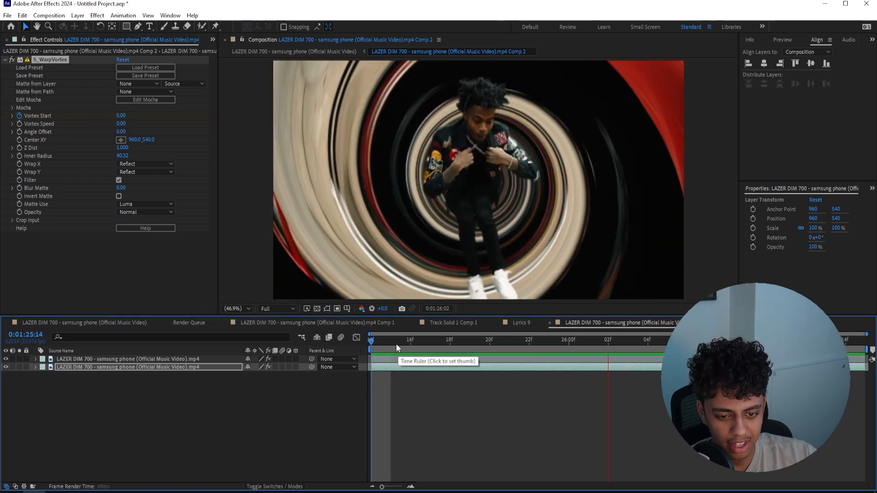
key(space)
Reveal the Vortex Start keyframes, set the one at 0:01:26:14 to about -131 and preview the clip
key(u)
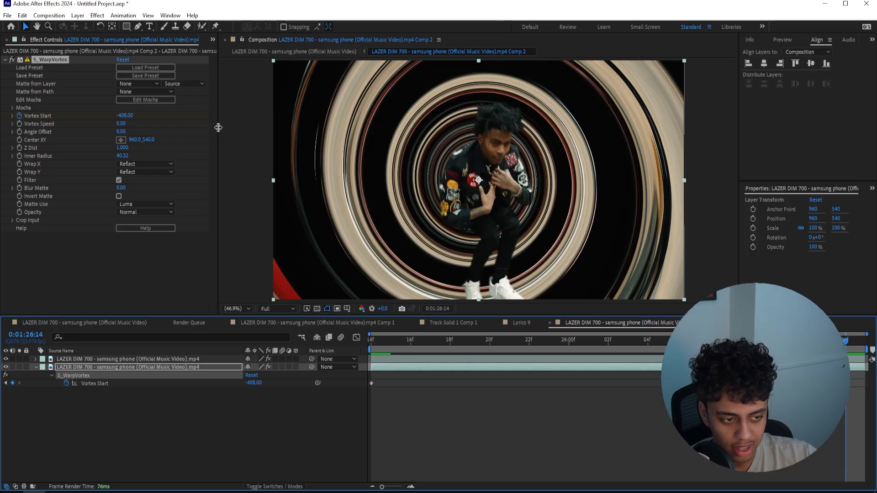
drag(124, 115, 250, 114)
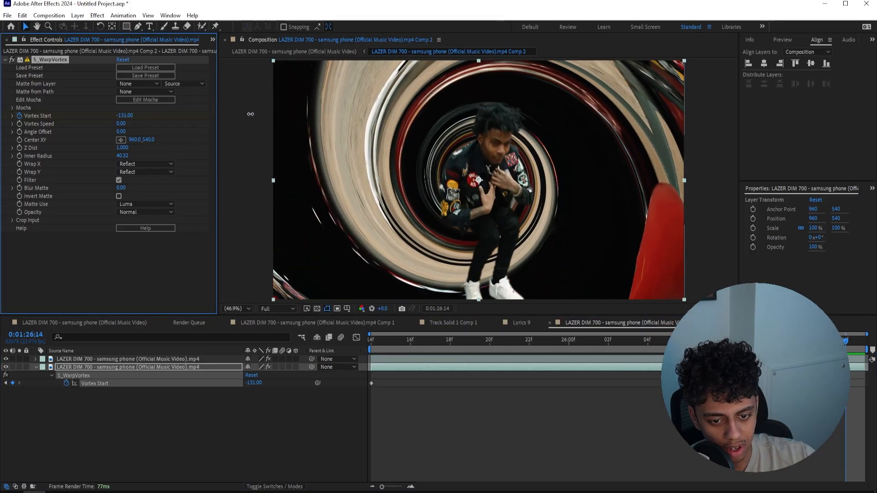
key(space)
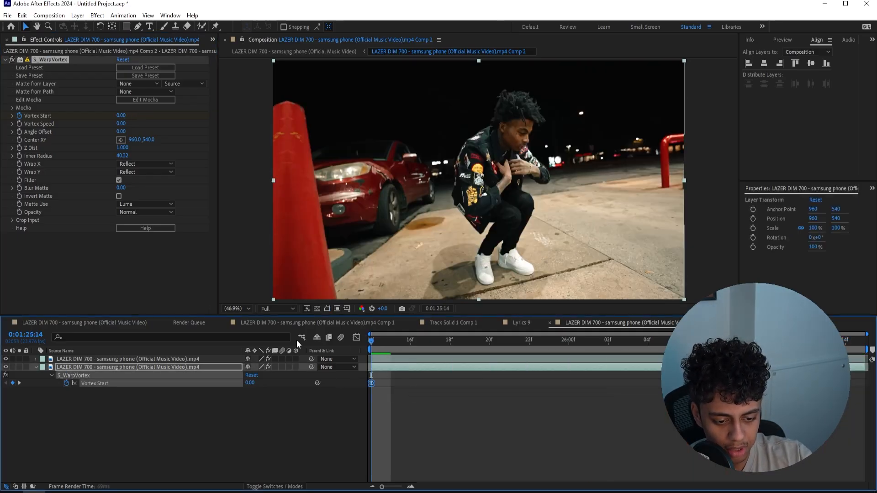
Reshape the Vortex Start curve in the graph editor so the swirl starts slowly and accelerates sharply into the last keyframe, and preview it
click(356, 337)
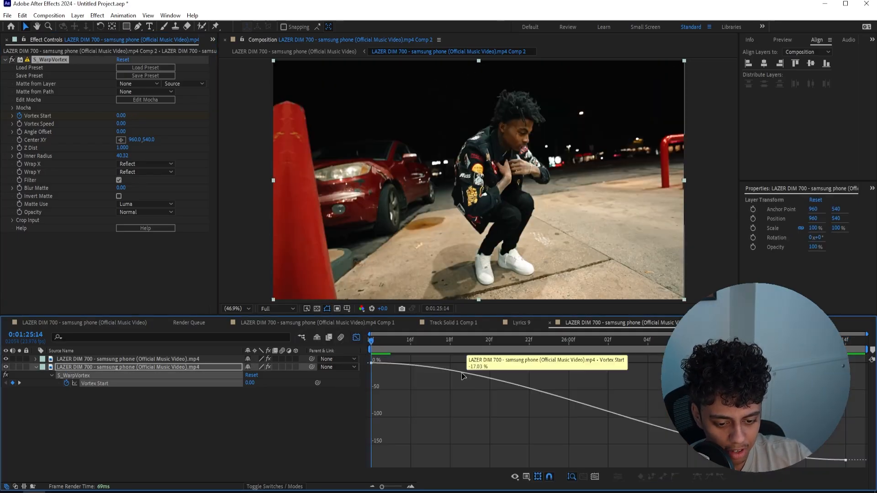
click(463, 376)
drag(834, 431, 859, 393)
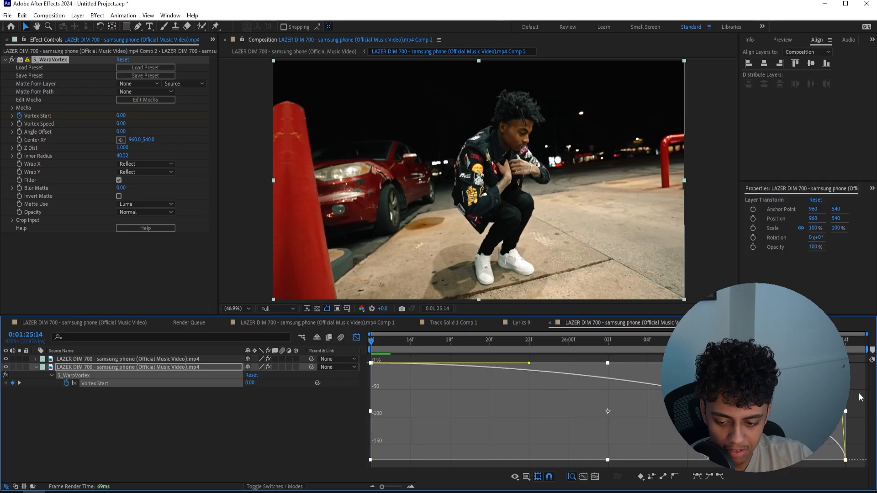
key(space)
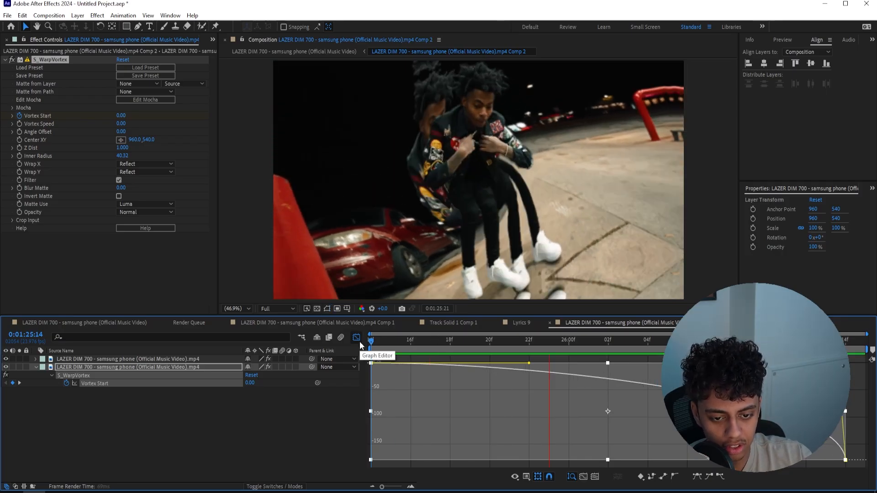
key(space)
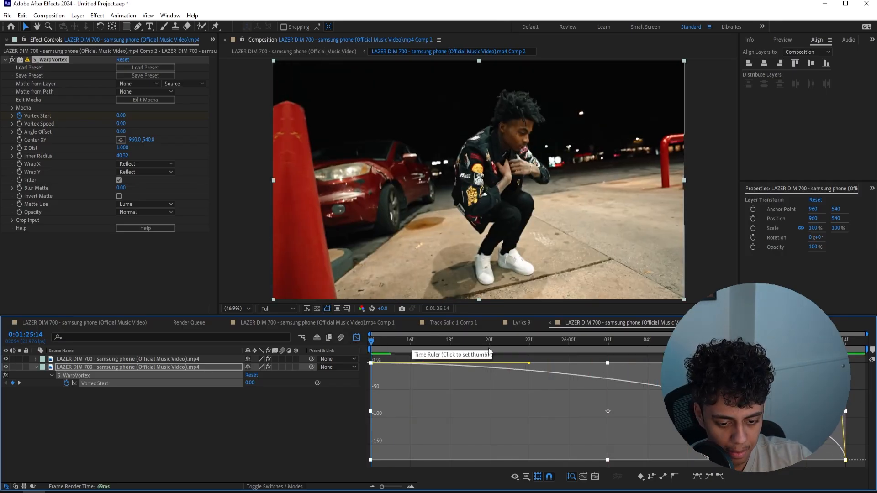
Shorten the first Vortex Start keyframe's easing handle, soften the steep drop into the last keyframe, and preview the swirl
key(space)
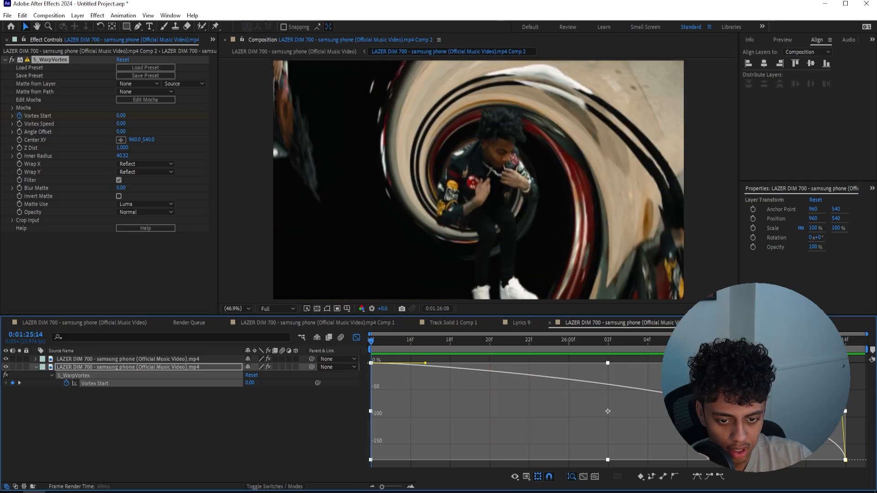
drag(849, 404, 848, 433)
key(space)
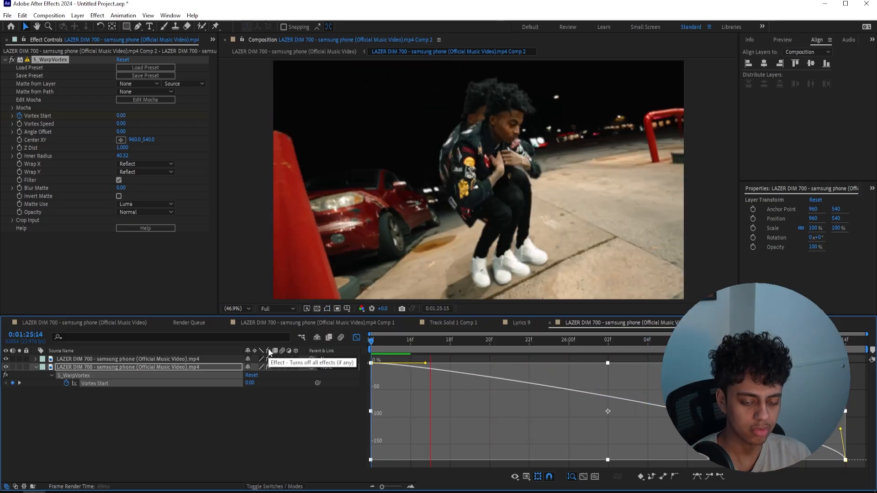
Enable motion blur for the swirling background layer and apply the Radial Blur effect to it
key(ctrl+space)
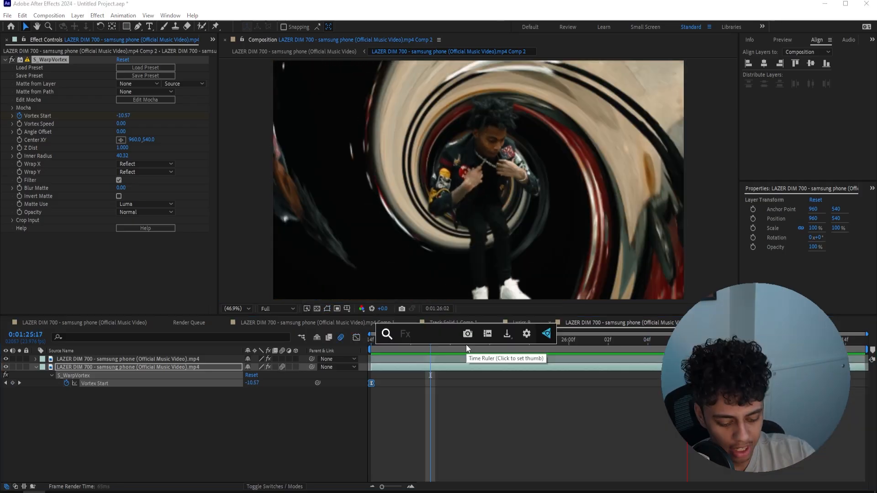
text(radial b)
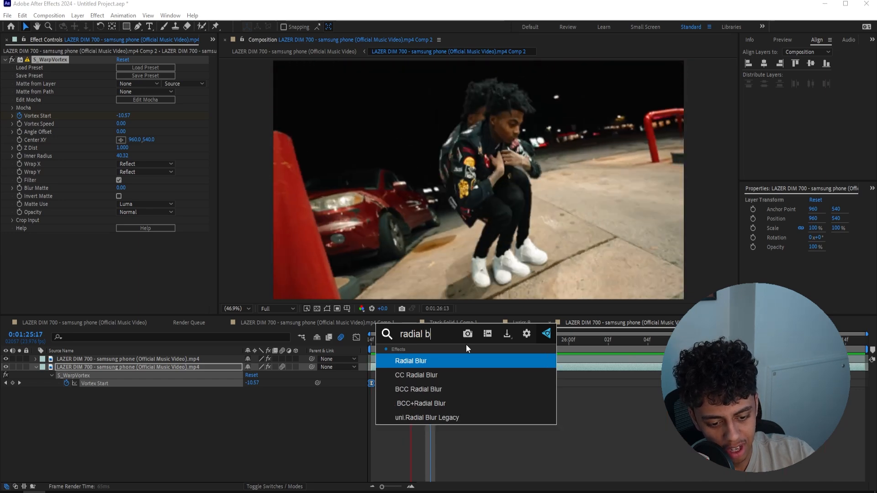
key(Return)
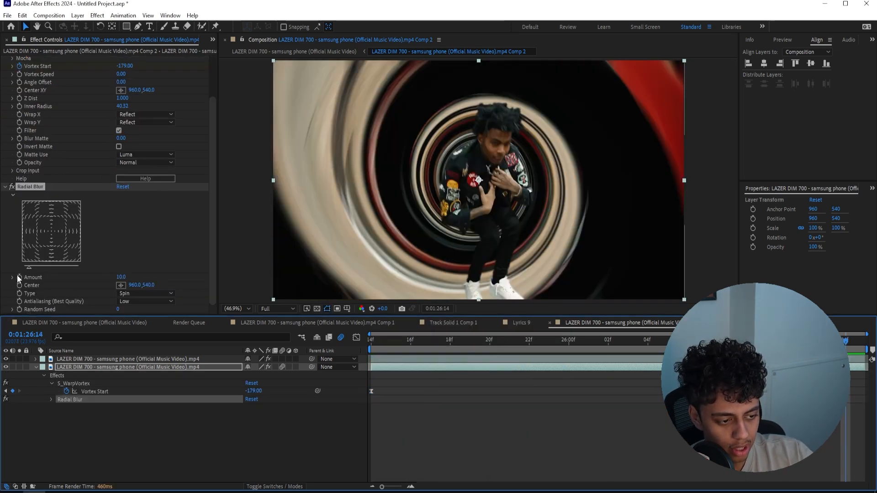
Keyframe Radial Blur's Amount at 10 at 0:01:26:14 and set it to 0 at 0:01:25:14
click(20, 277)
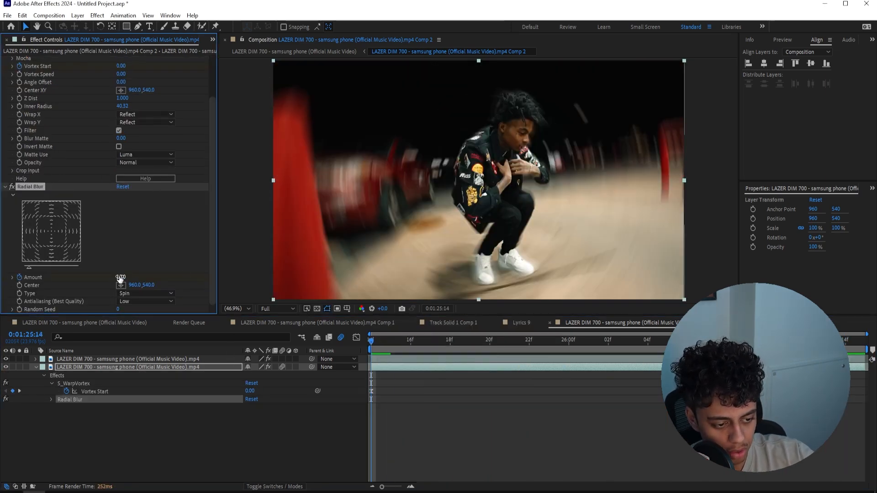
text(0)
key(Return)
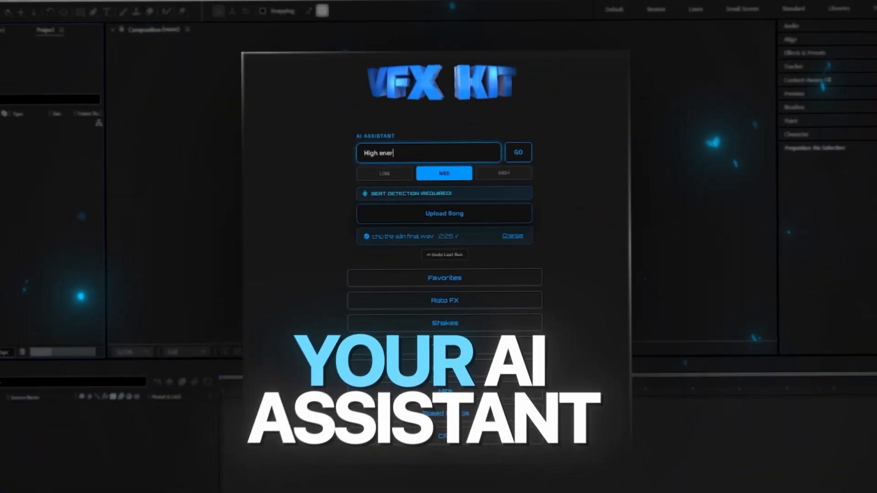
text(gy)
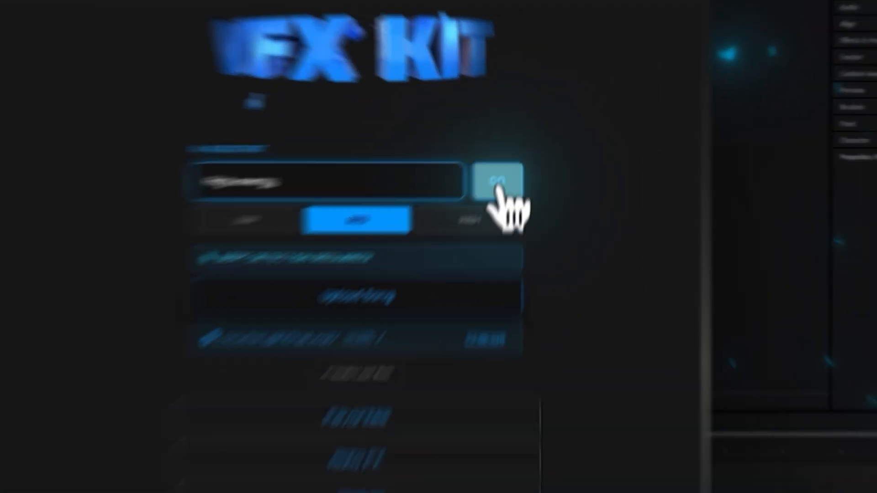